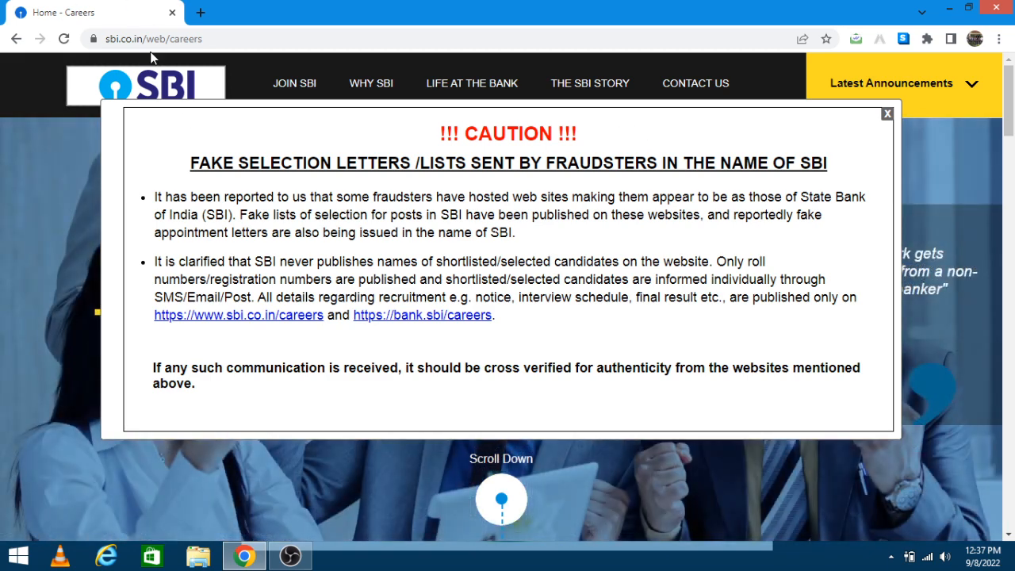
Step: Dismiss the fraud caution notice and open the Junior Associates (Customer Support & Sales) online application
drag(221, 40, 104, 39)
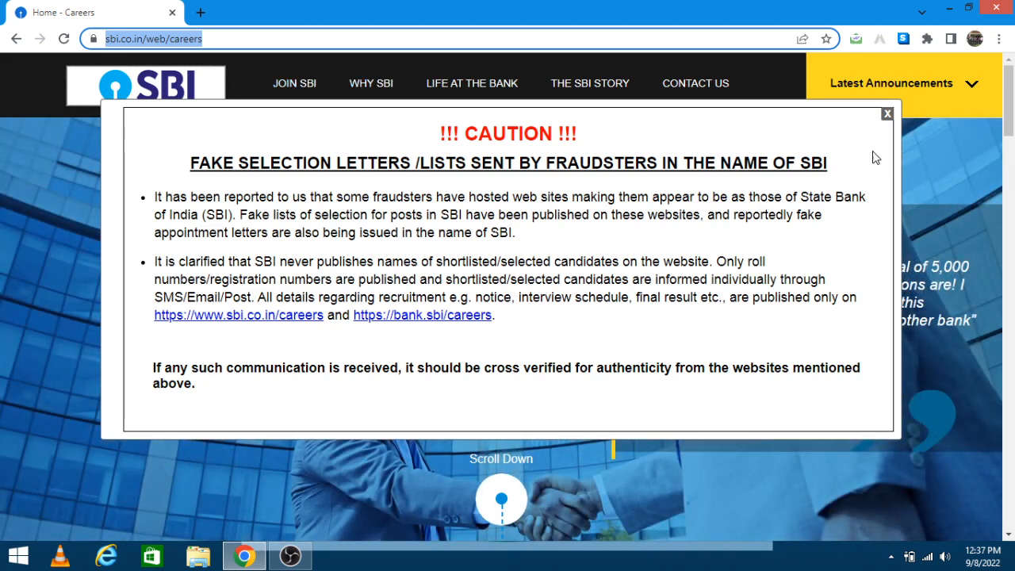
click(888, 113)
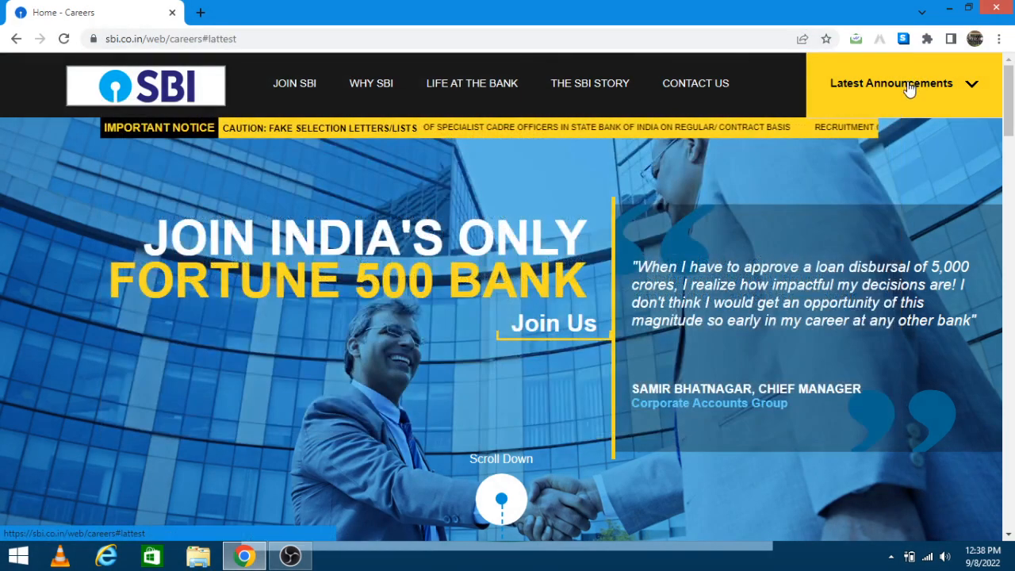
mouse_move(910, 89)
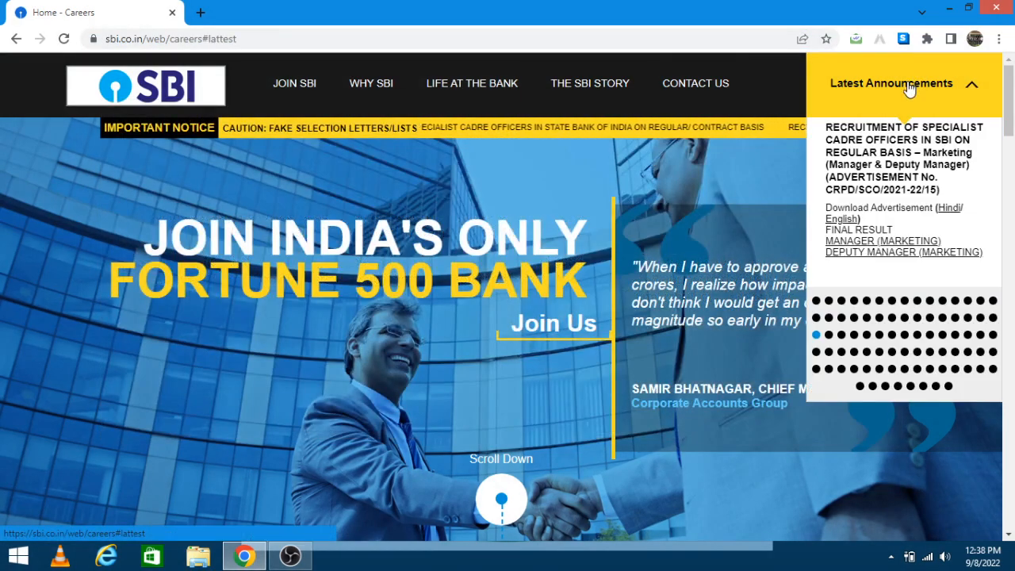
click(817, 302)
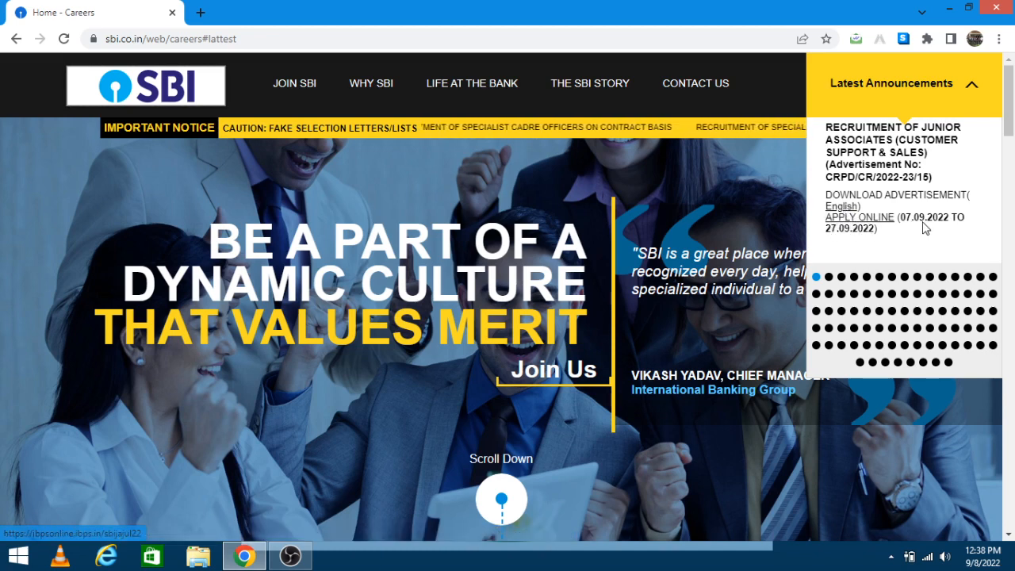
click(859, 225)
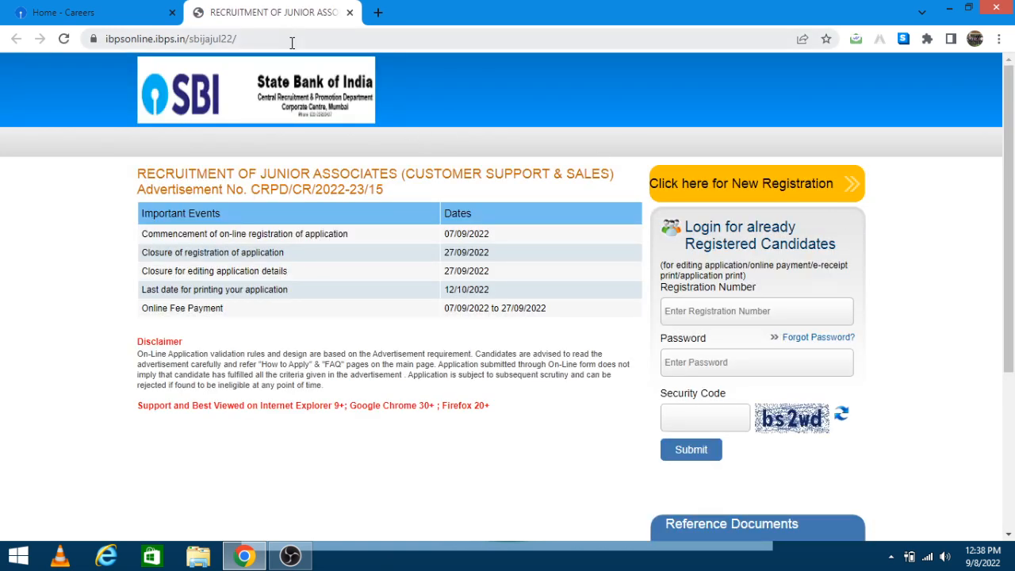
Step: Start a new candidate registration from the IBPS Junior Associates recruitment page
drag(283, 38, 105, 36)
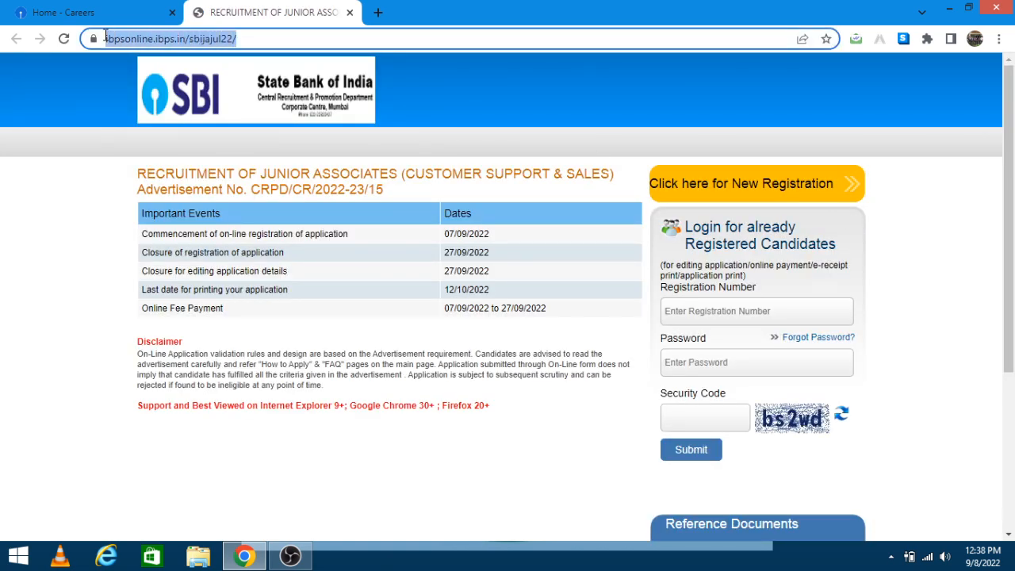
click(78, 205)
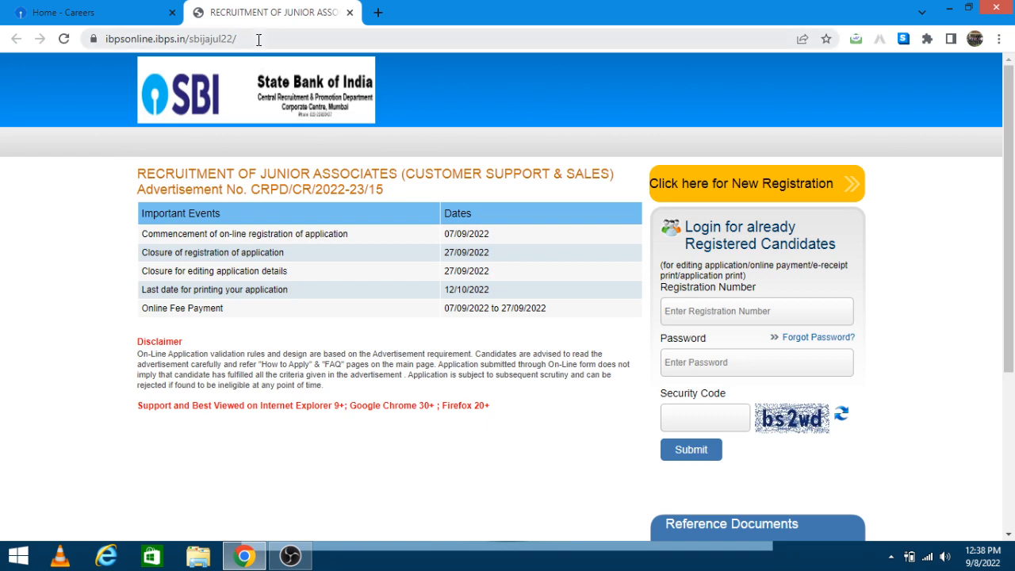
drag(259, 39, 106, 38)
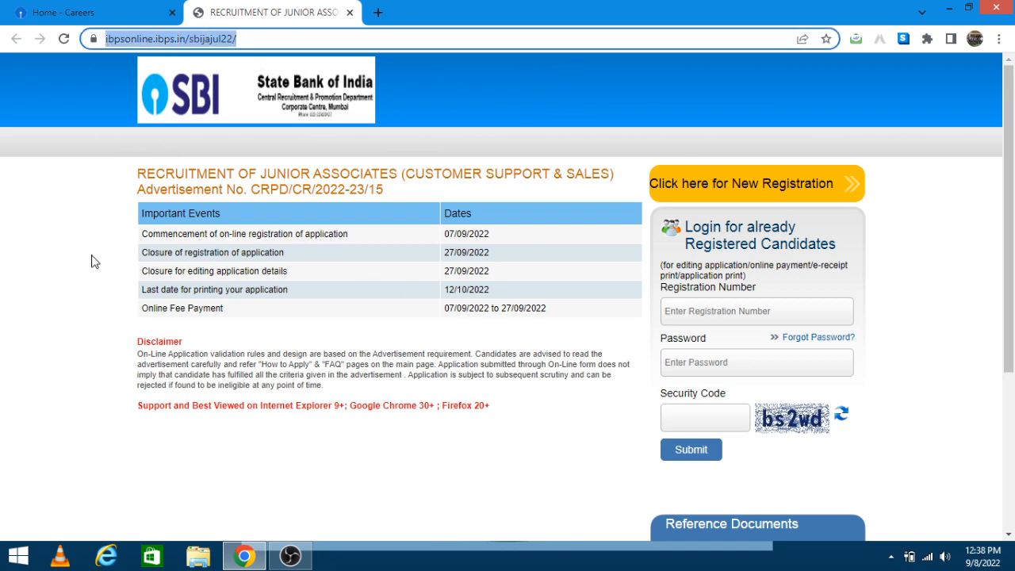
click(125, 253)
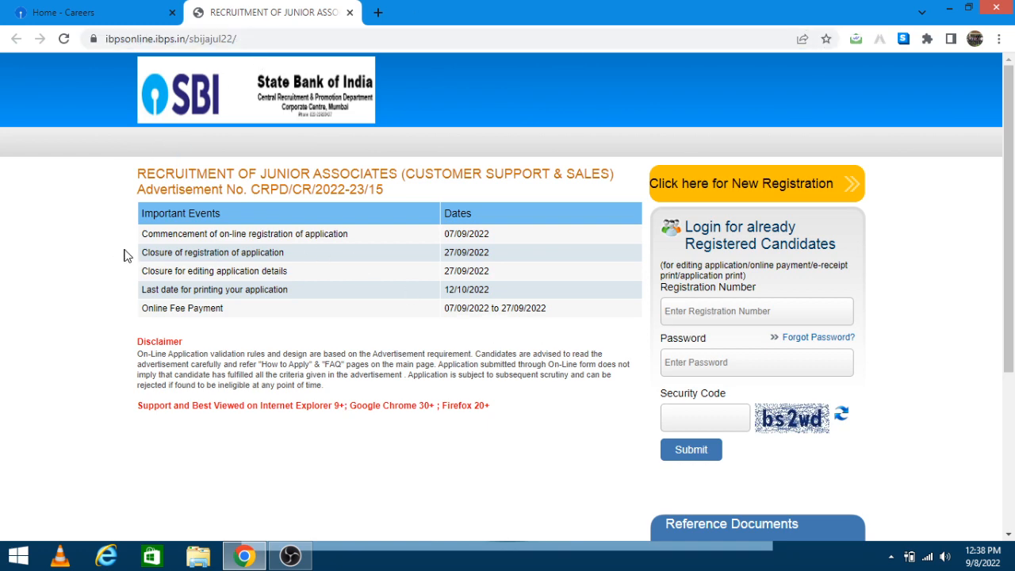
click(760, 186)
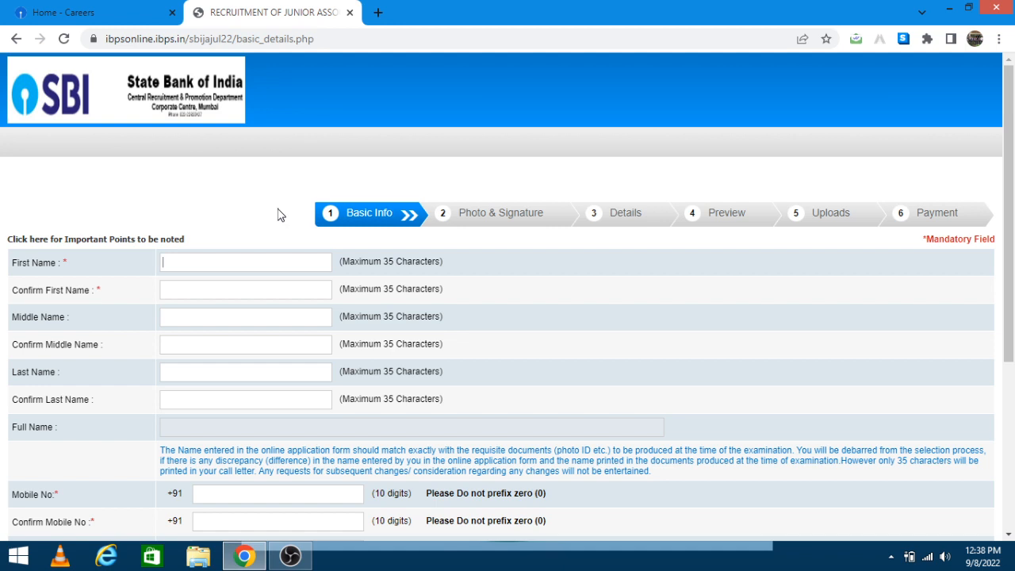
Step: Enter and confirm the candidate's first, middle and last names
key(Tab)
key(Tab)
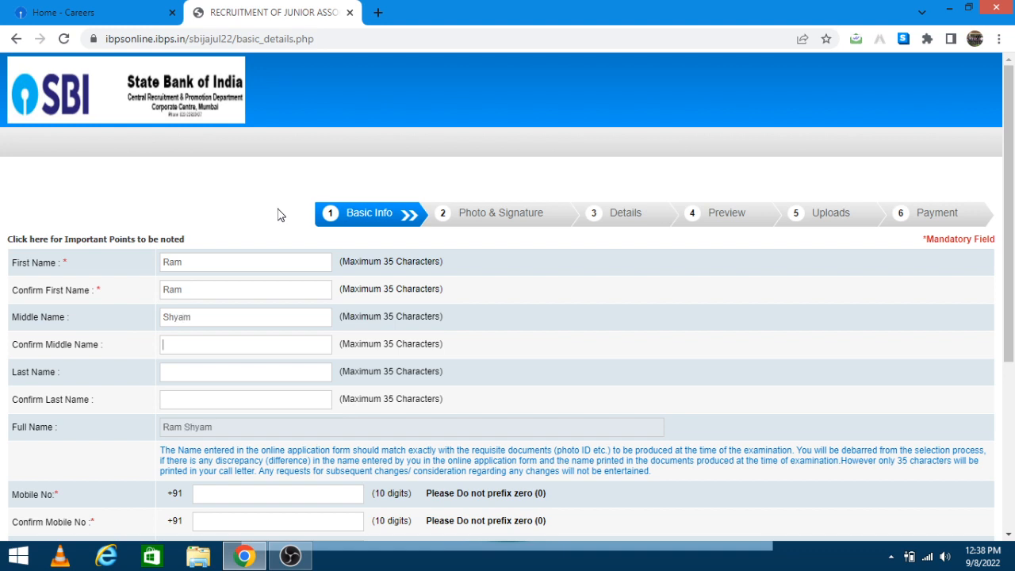
key(Tab)
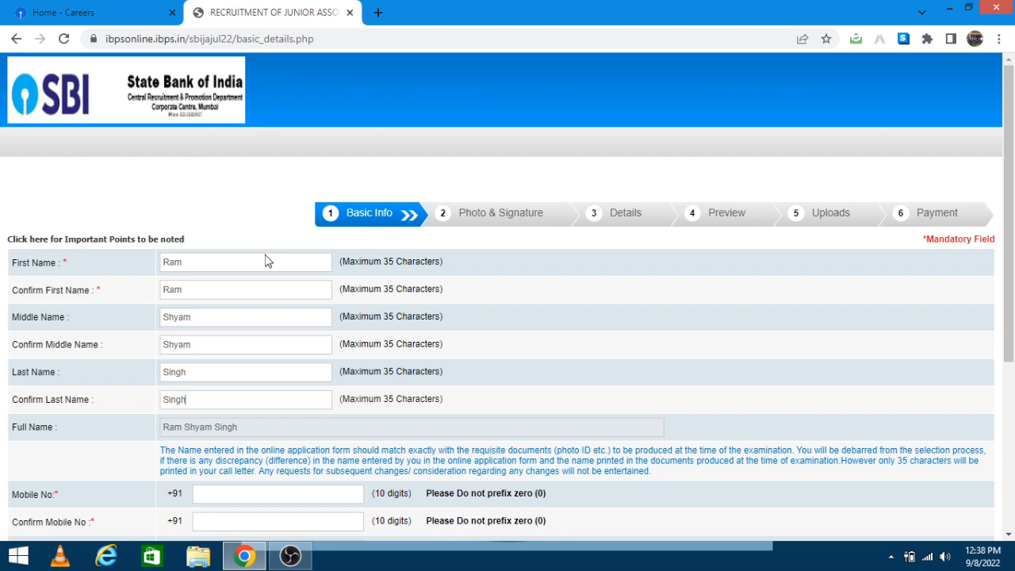
Step: Enter the candidate's mobile number and its confirmation
scroll(230, 433, down, 1)
scroll(230, 433, down, 2)
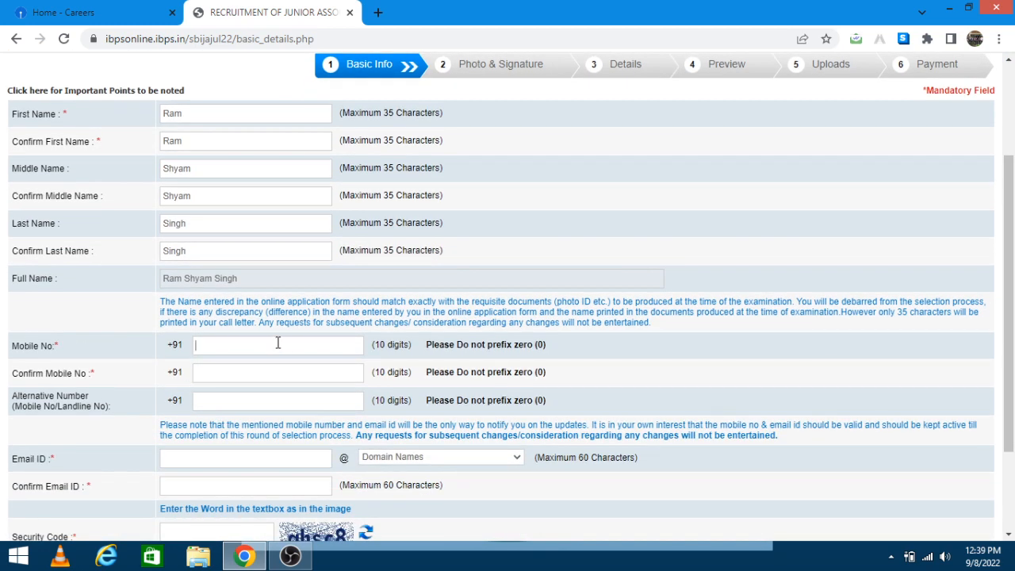
text(898767676)
key(Tab)
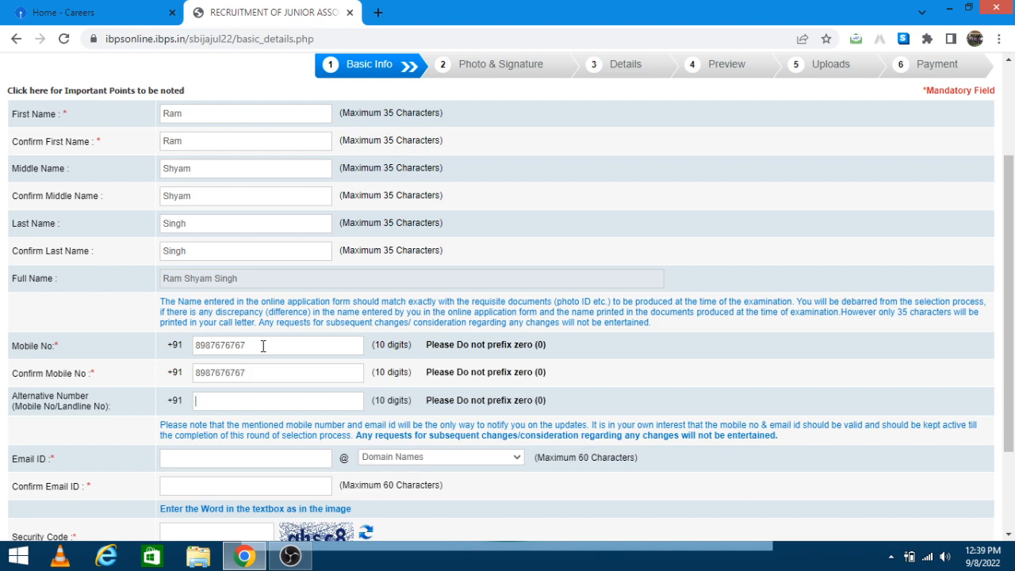
Step: Fill in the alternative number and the e-mail ID on gmail.com, and confirm the e-mail address
text(abcd)
key(Down)
key(Down)
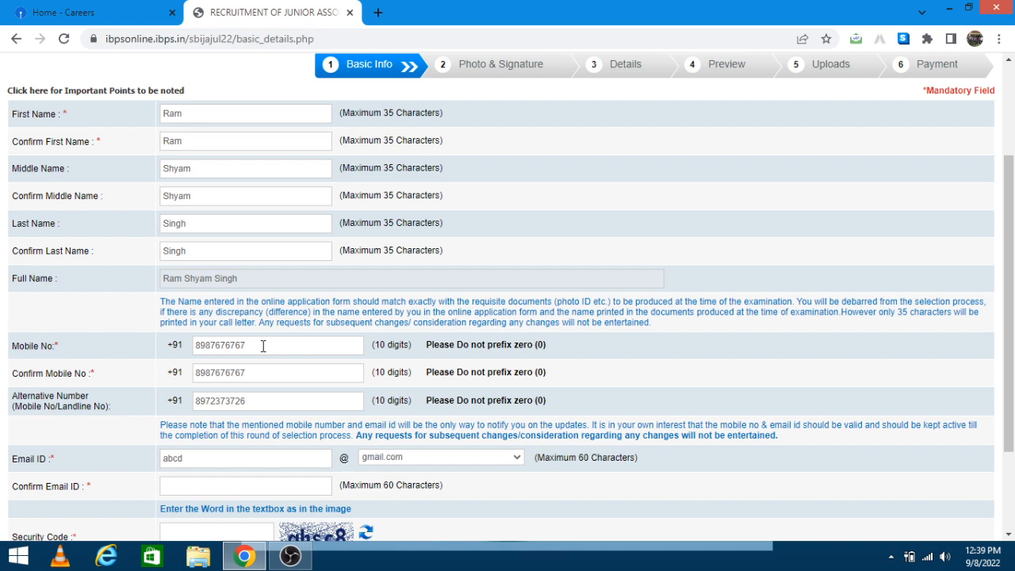
key(Tab)
text(abcd@gmail.com)
key(Tab)
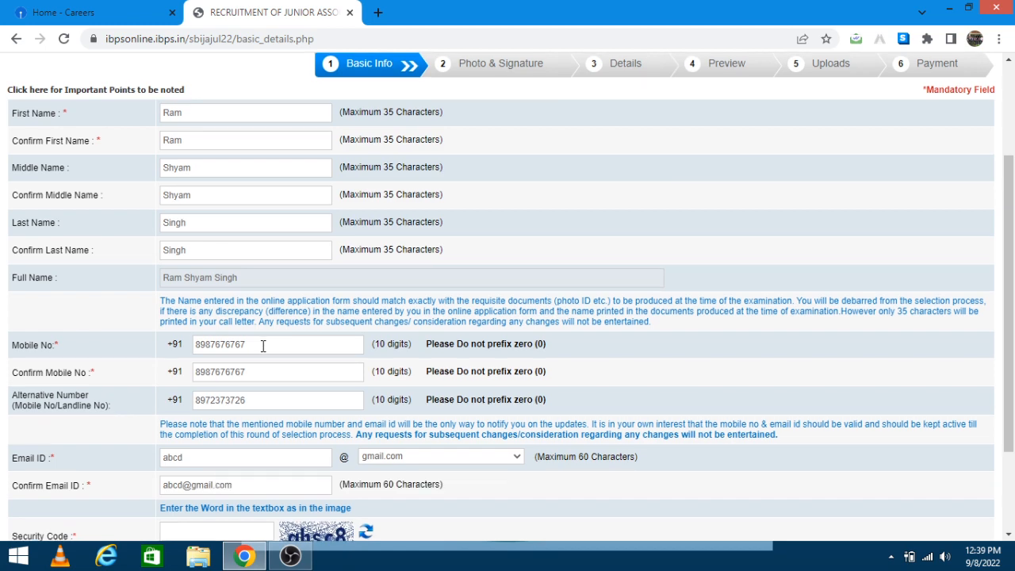
Step: Enter the captcha security code, then save the basic details and confirm the provisional registration
scroll(263, 345, down, 2)
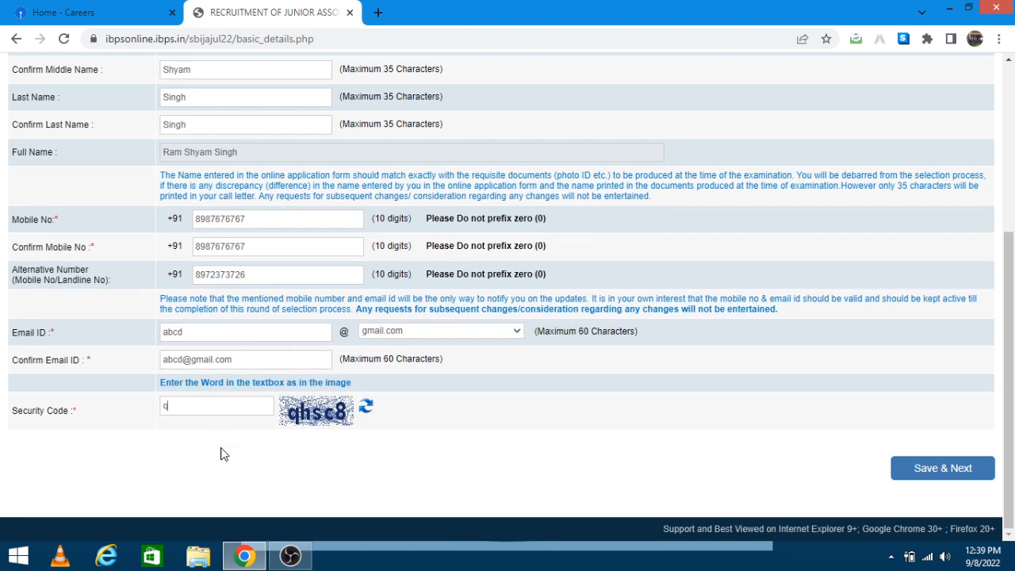
text(qhsc8)
scroll(221, 441, up, 2)
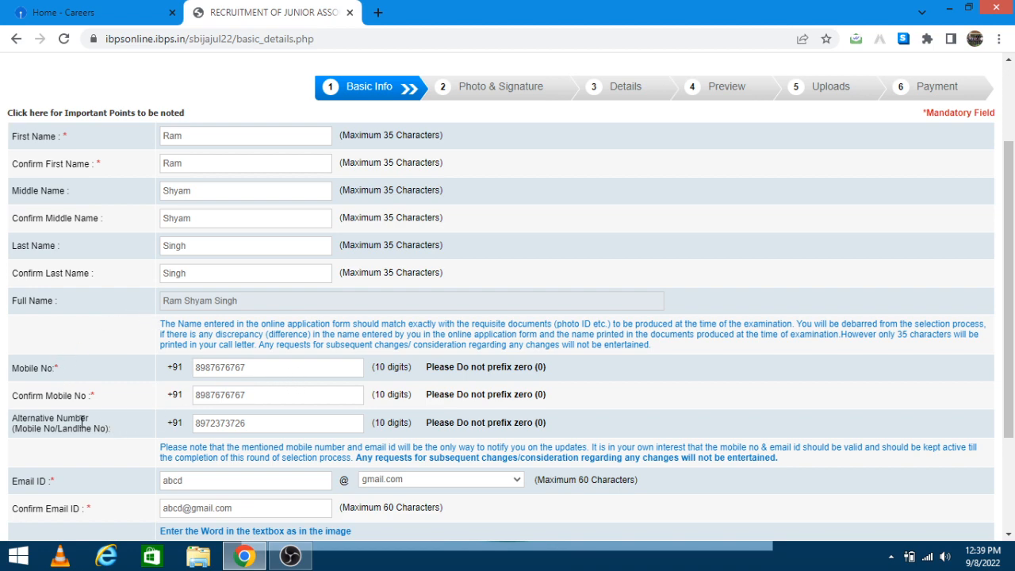
scroll(240, 429, down, 2)
scroll(238, 429, down, 1)
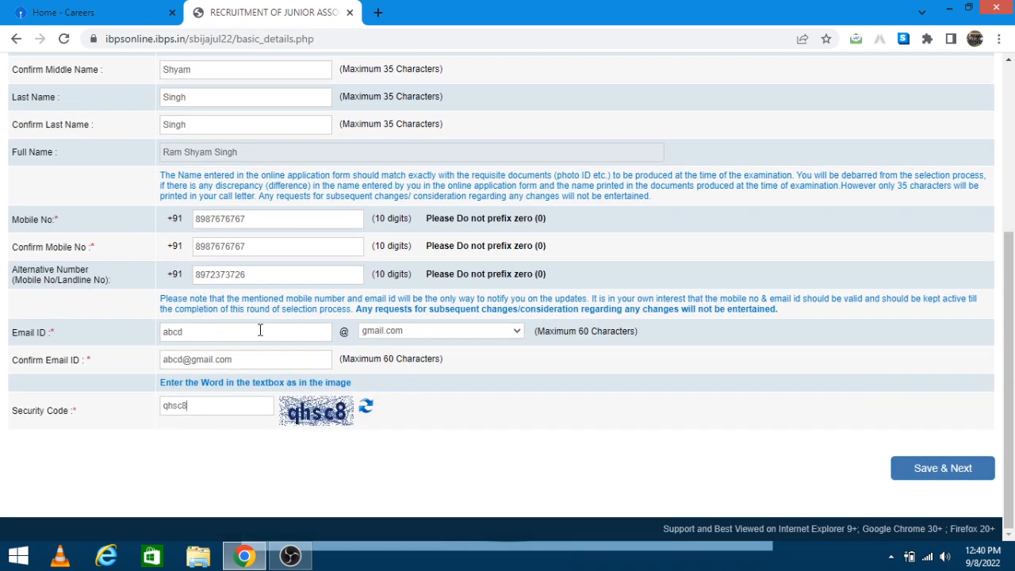
scroll(449, 329, up, 3)
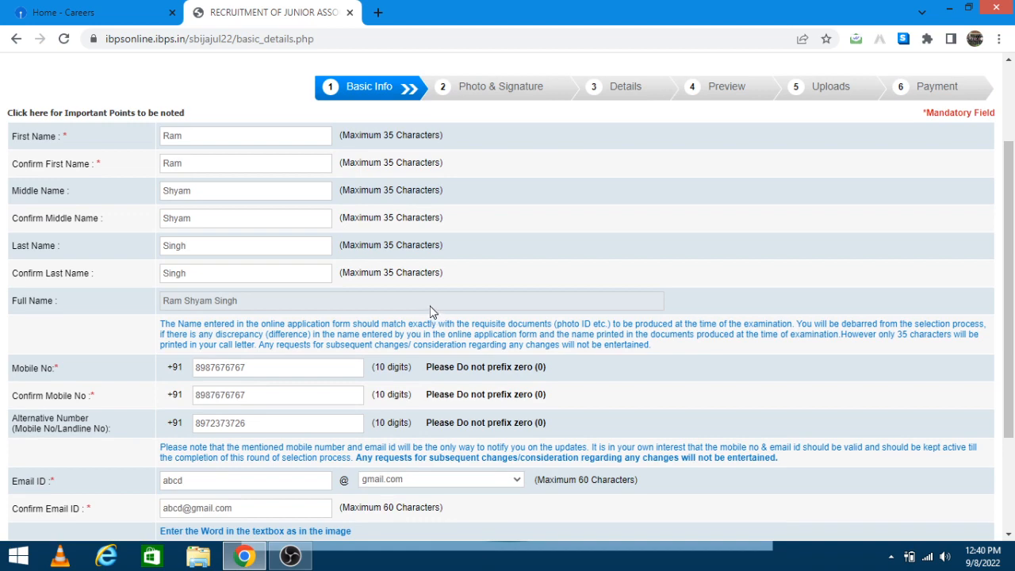
scroll(428, 304, down, 2)
scroll(451, 309, down, 2)
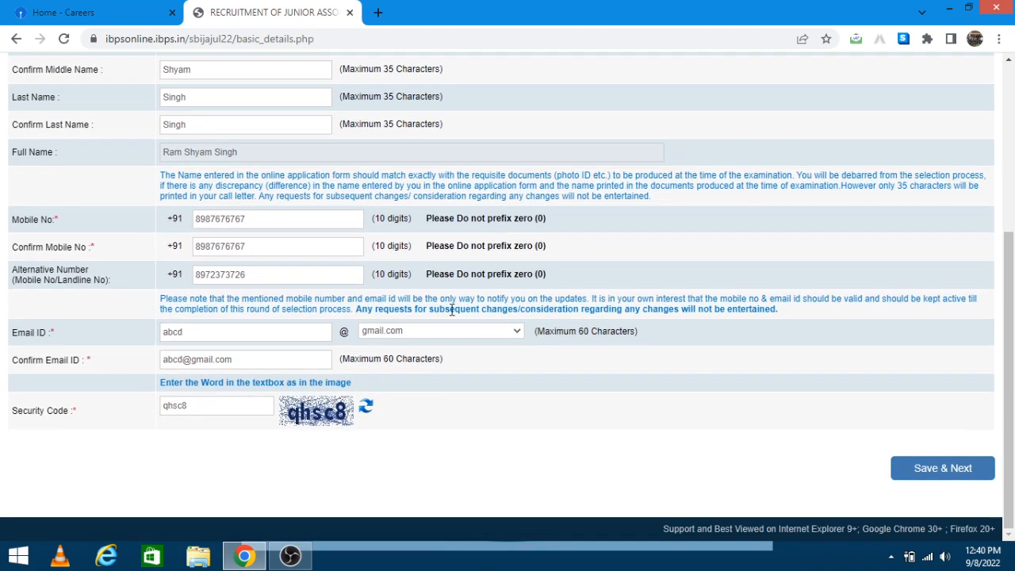
click(944, 471)
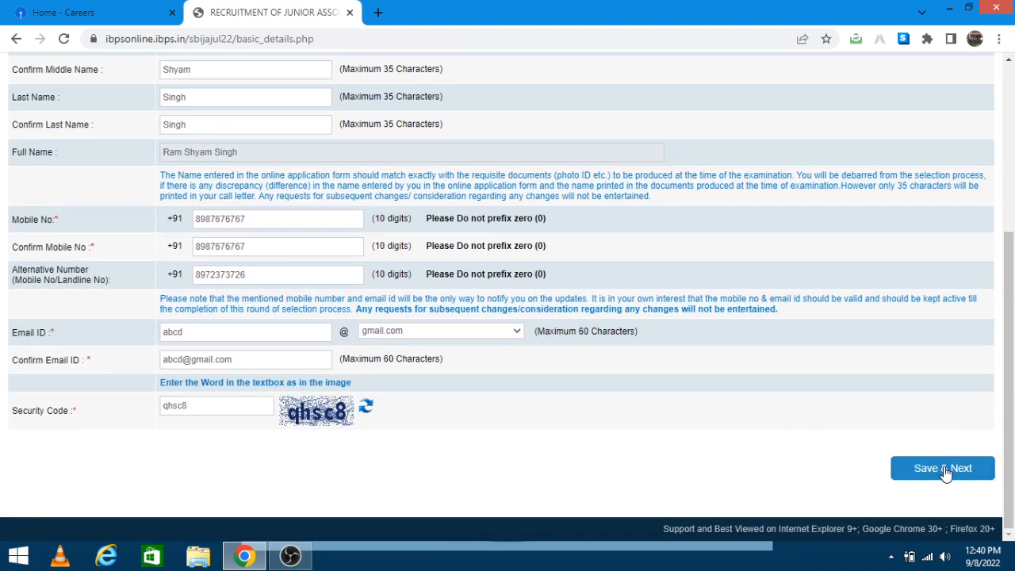
click(581, 153)
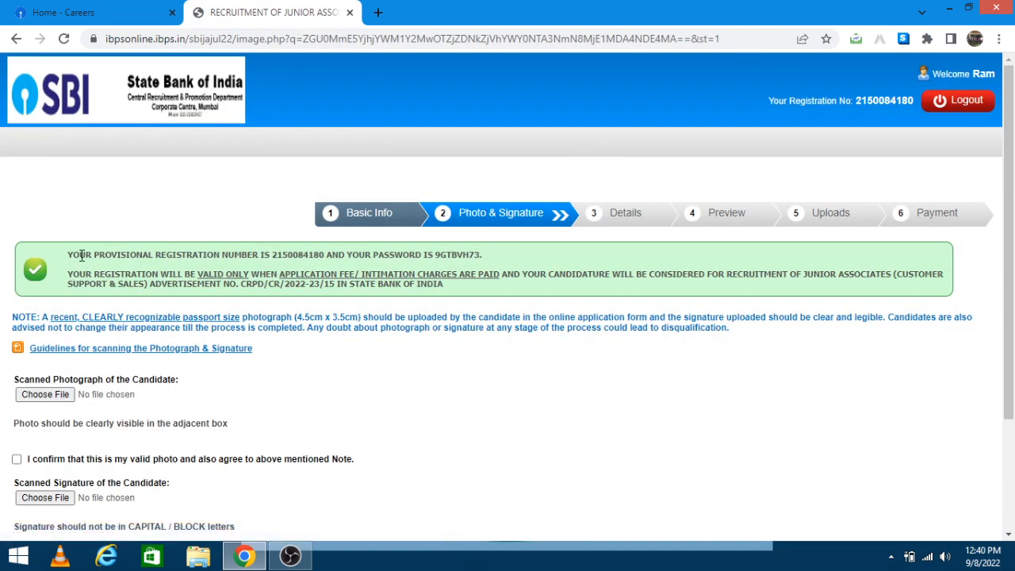
Step: Upload the Photo image as the candidate's photograph and tick its confirmation
drag(68, 255, 501, 261)
click(501, 254)
scroll(101, 373, down, 2)
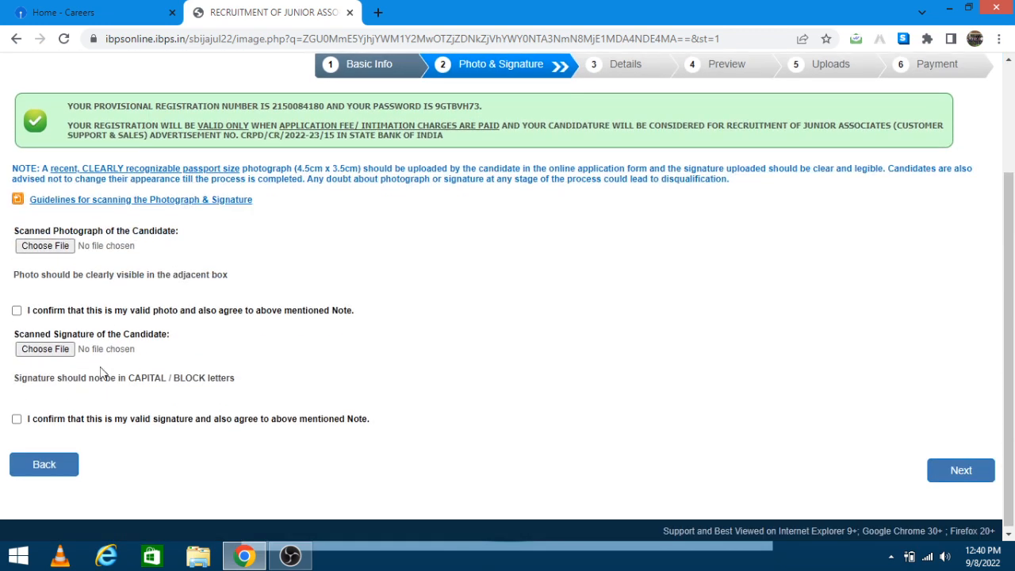
click(49, 247)
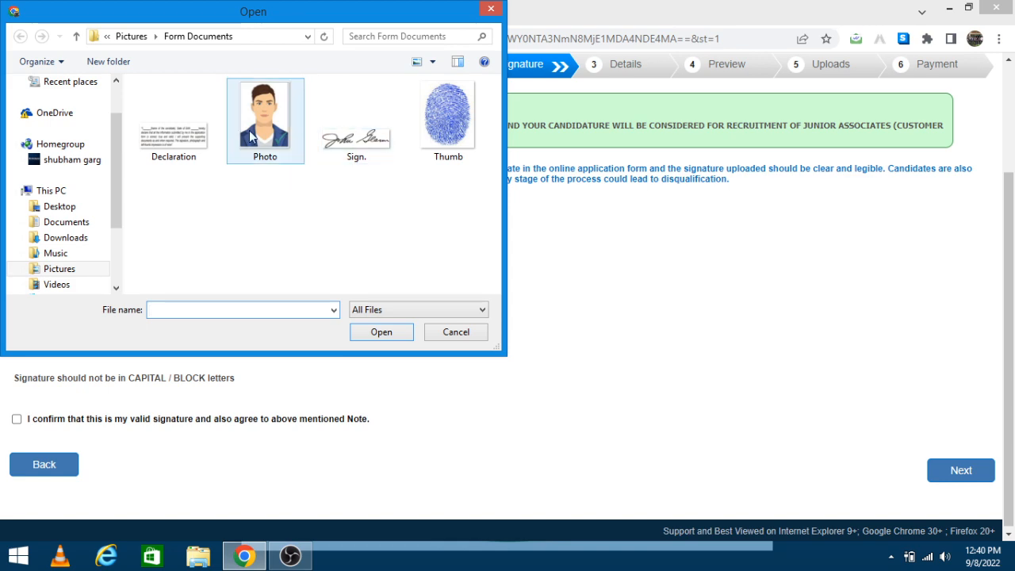
click(253, 139)
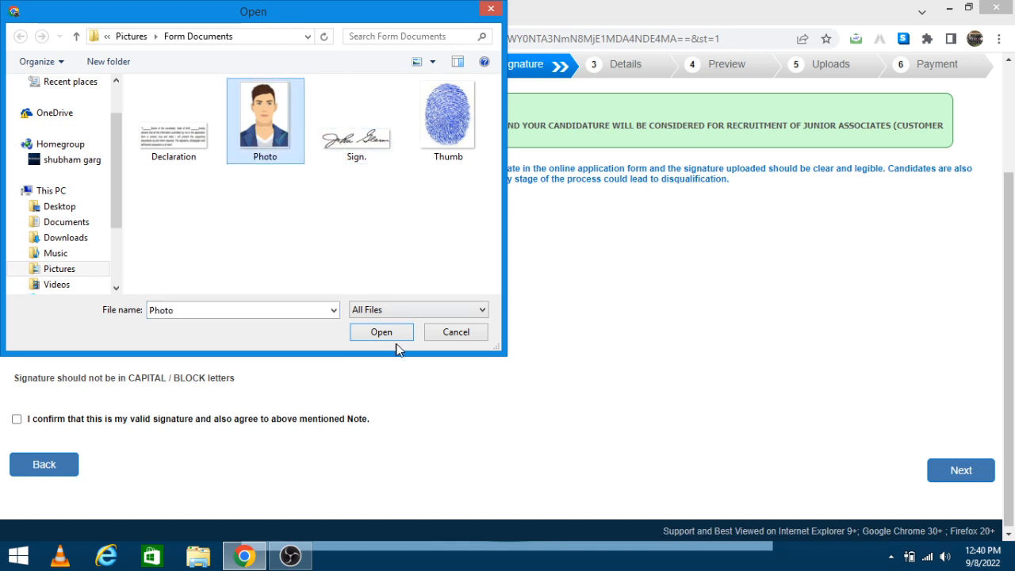
click(383, 334)
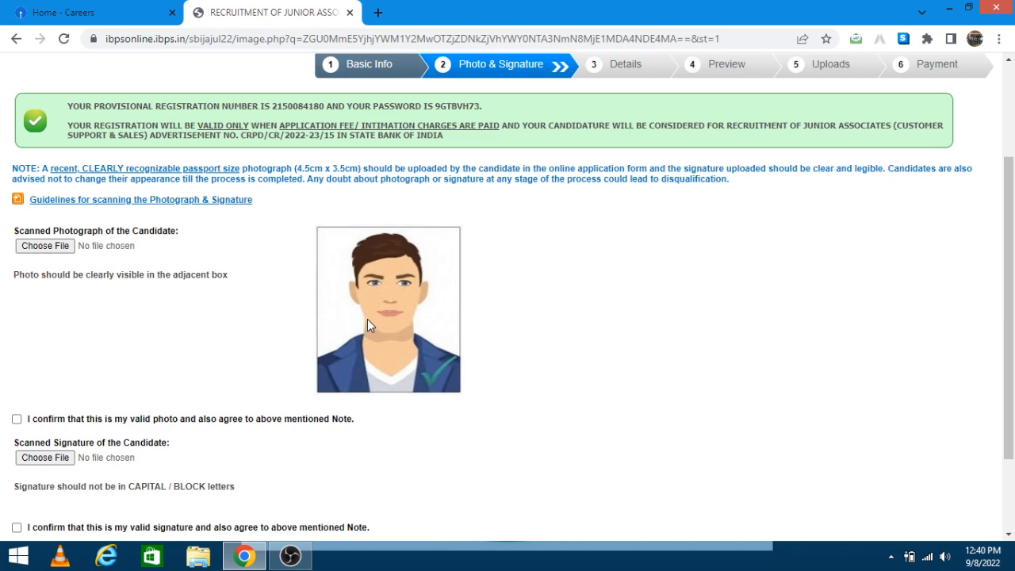
scroll(333, 314, down, 2)
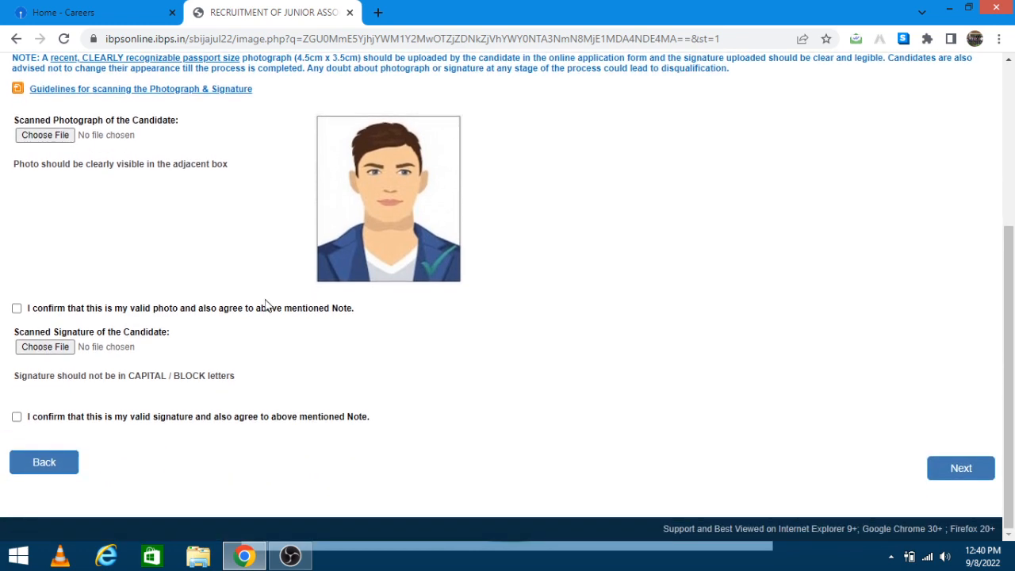
click(16, 308)
Step: Try uploading the 'Sign.' image as the signature, which is rejected for its file name
click(32, 348)
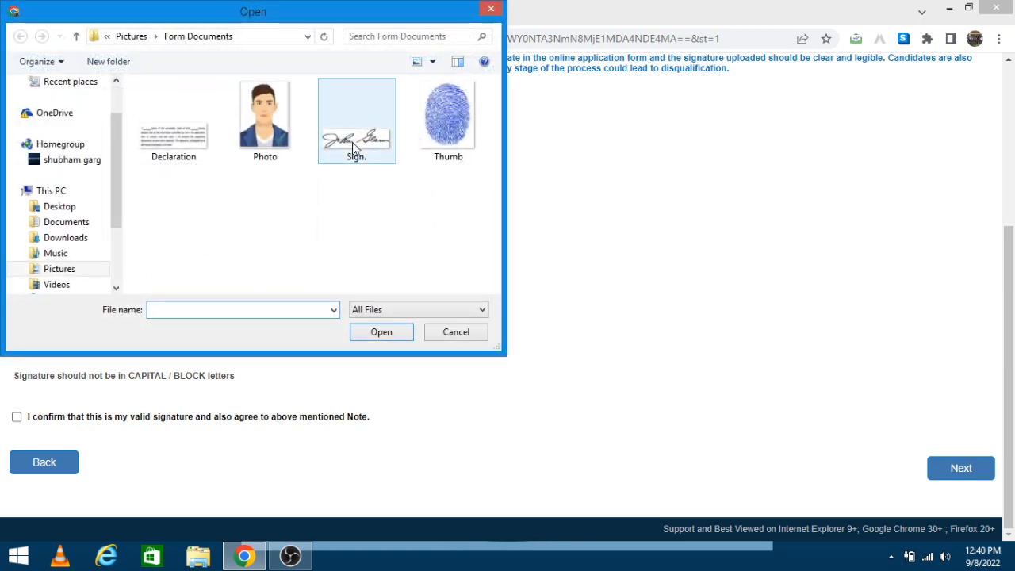
click(352, 142)
click(389, 332)
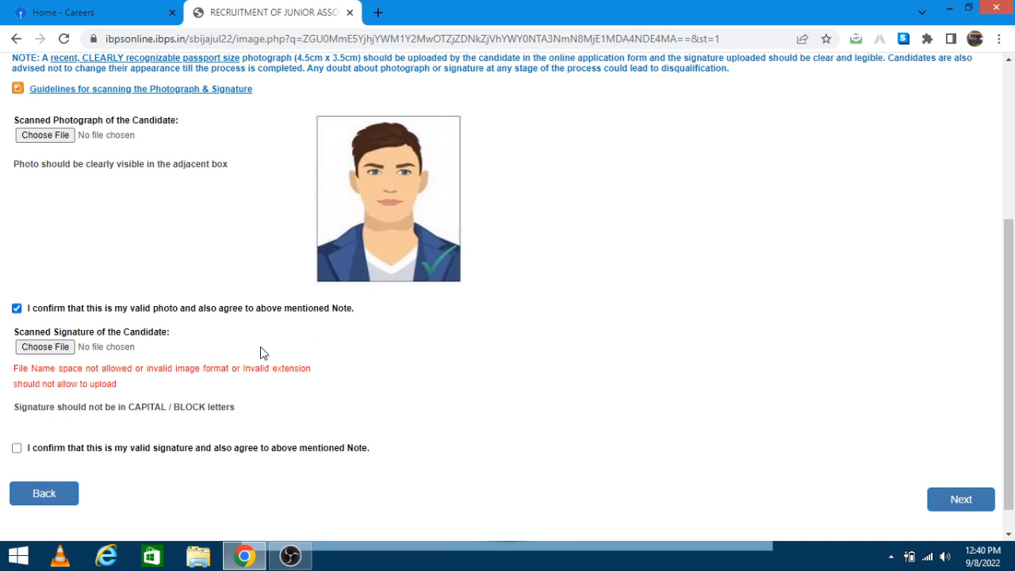
Step: In File Explorer, find the Sign image in Pictures > Form Documents and rename it from 'Sign.' to 'Sign'
click(201, 558)
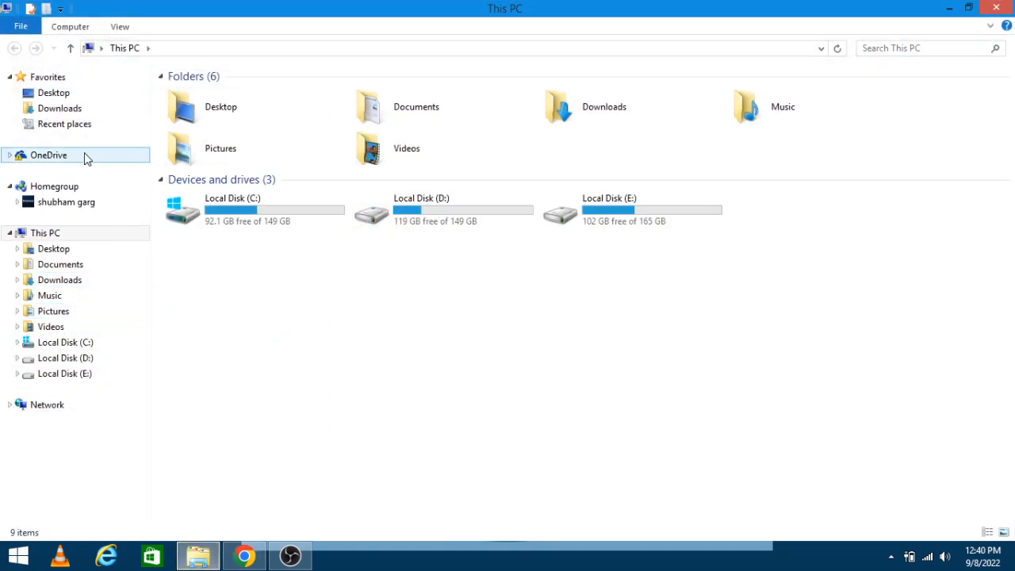
click(61, 268)
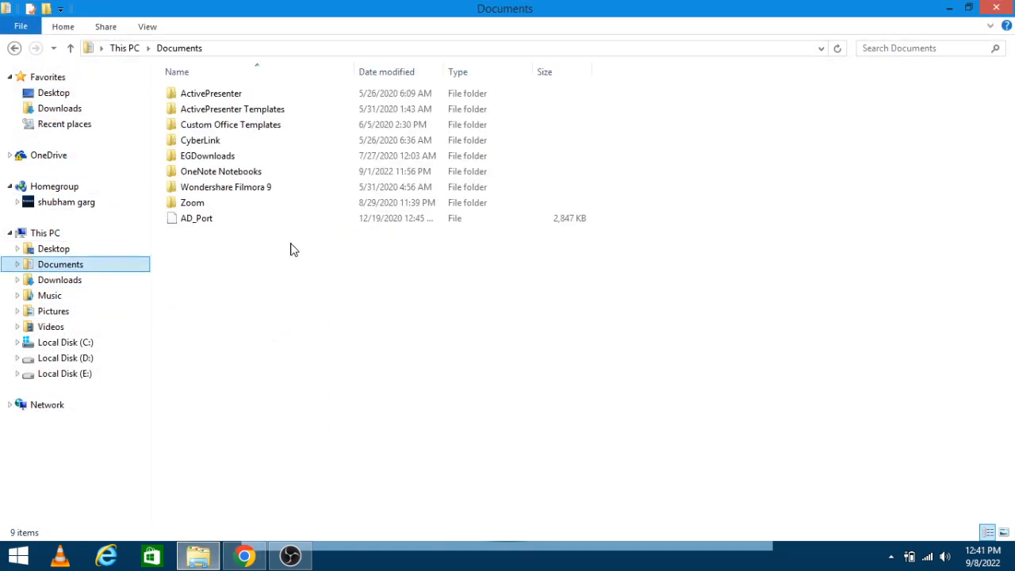
click(56, 312)
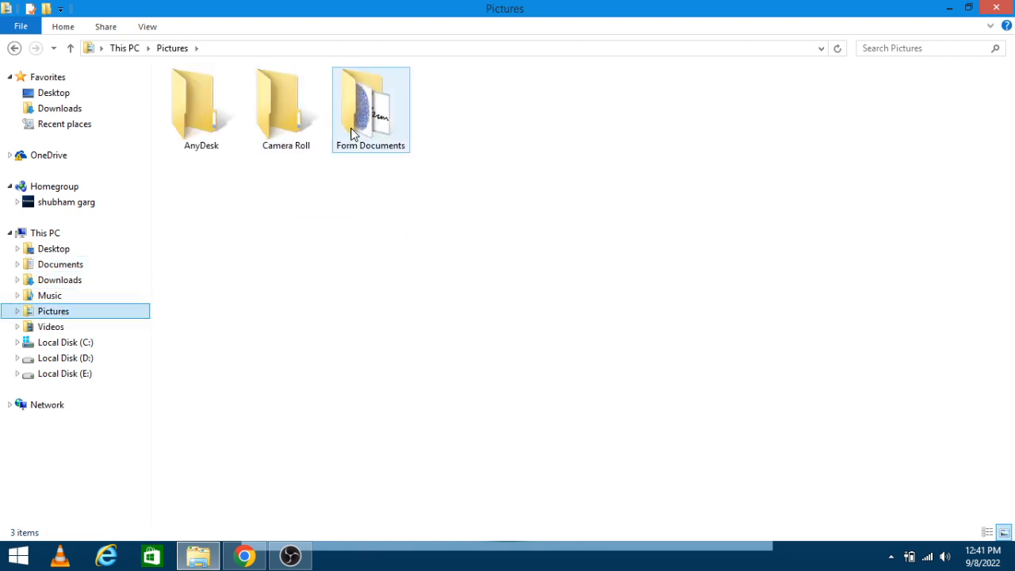
double_click(370, 119)
click(366, 144)
click(376, 149)
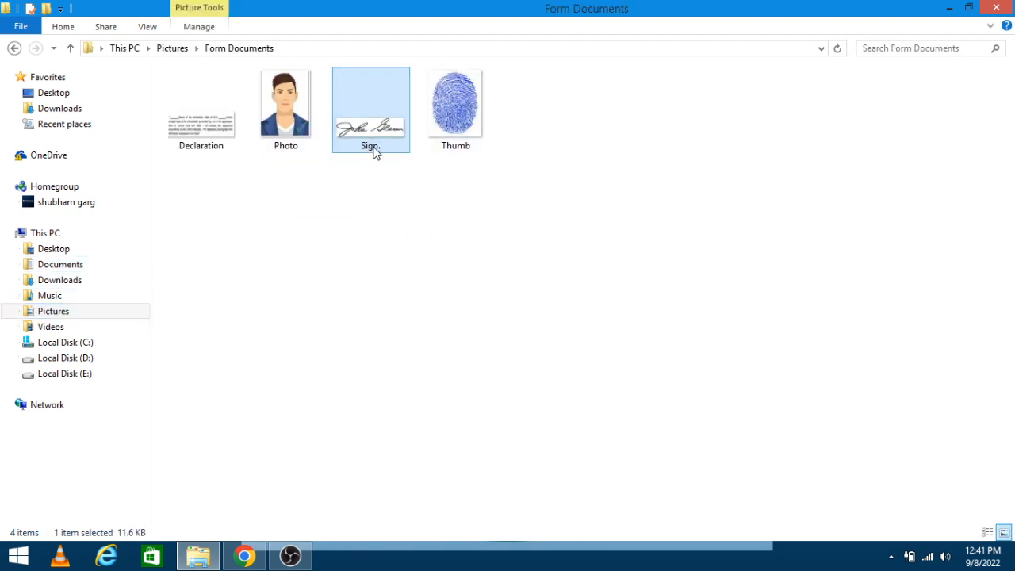
click(386, 150)
key(Return)
click(322, 486)
Step: Upload the renamed Sign image as the candidate's signature
click(247, 554)
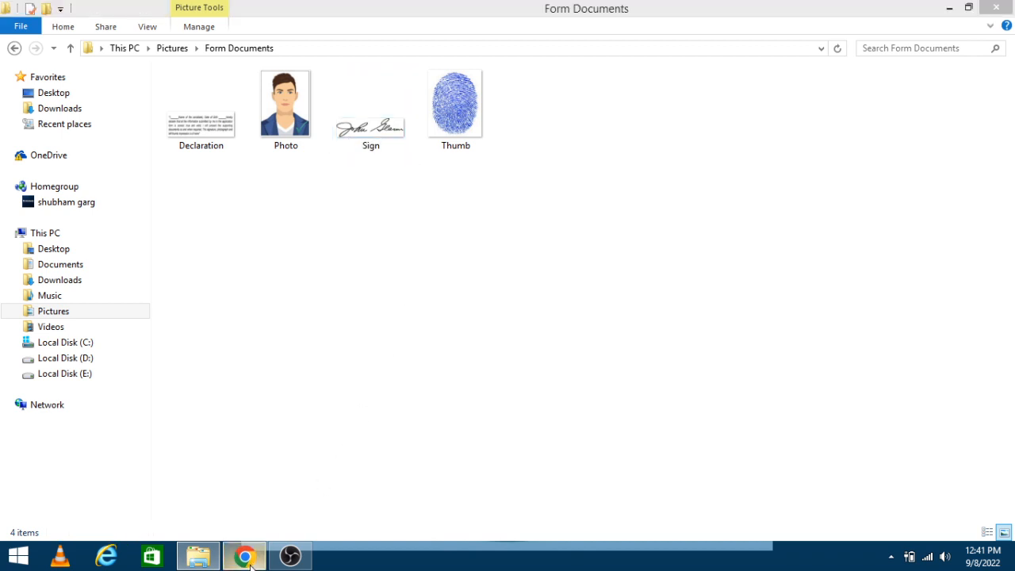
click(70, 347)
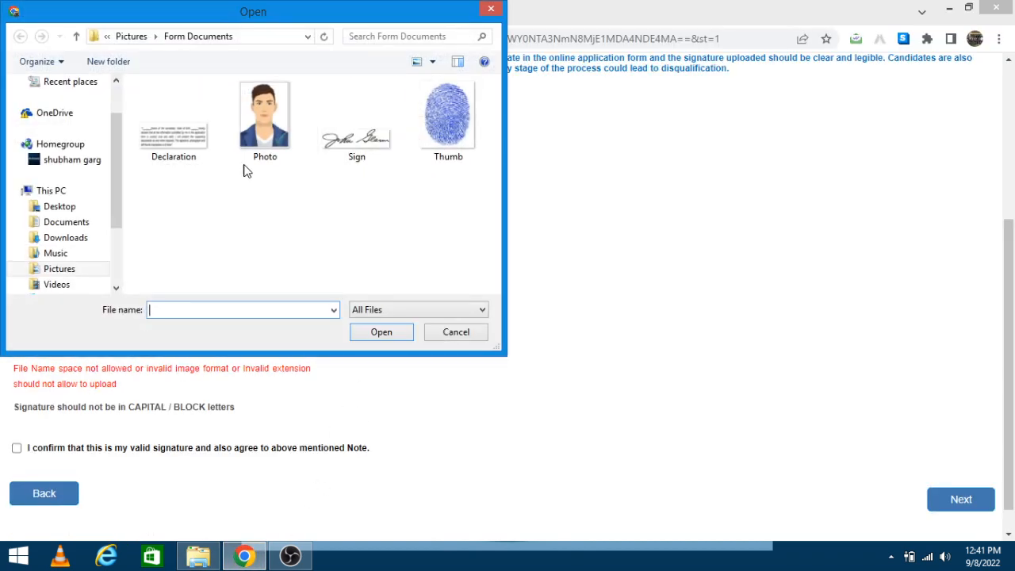
click(368, 119)
click(370, 333)
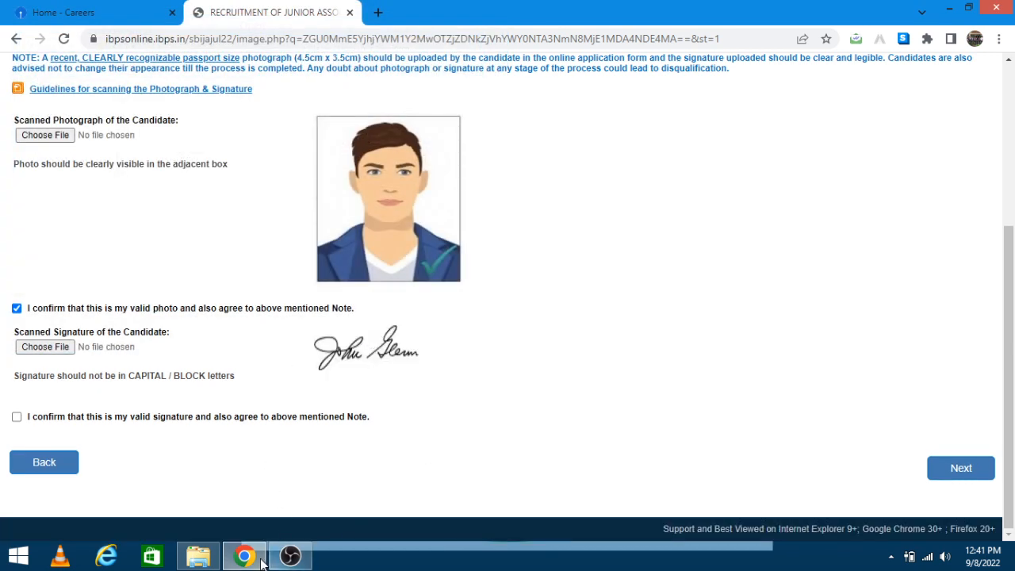
click(198, 555)
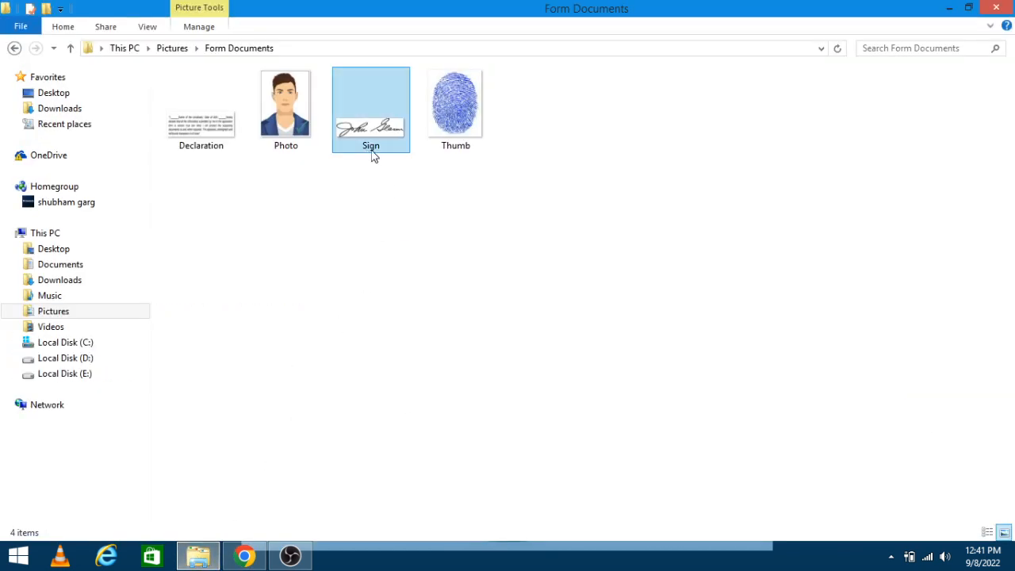
Step: Inspect the dimensions and details of the Sign and other images in Form Documents
mouse_move(368, 148)
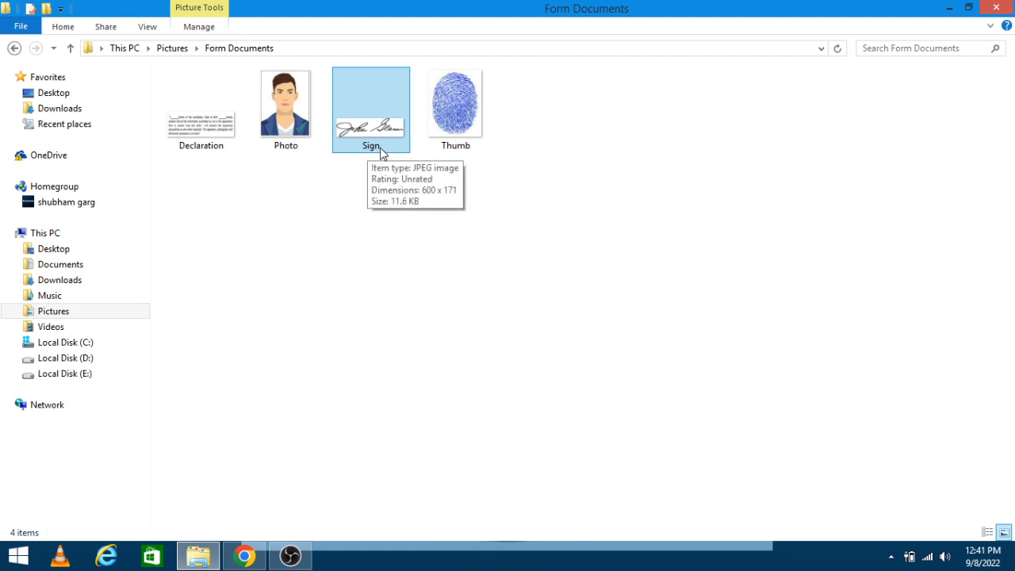
mouse_move(246, 563)
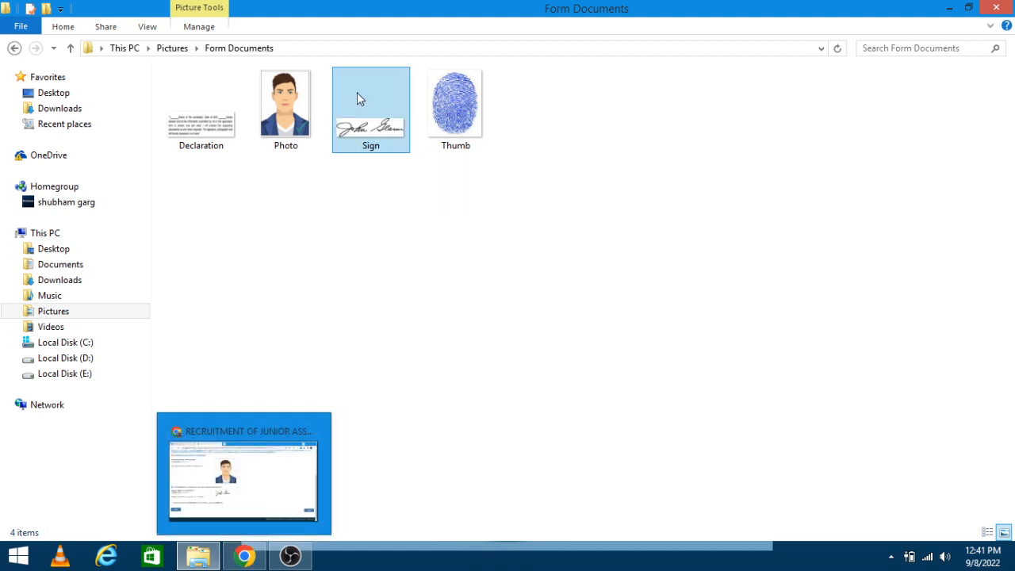
mouse_move(293, 139)
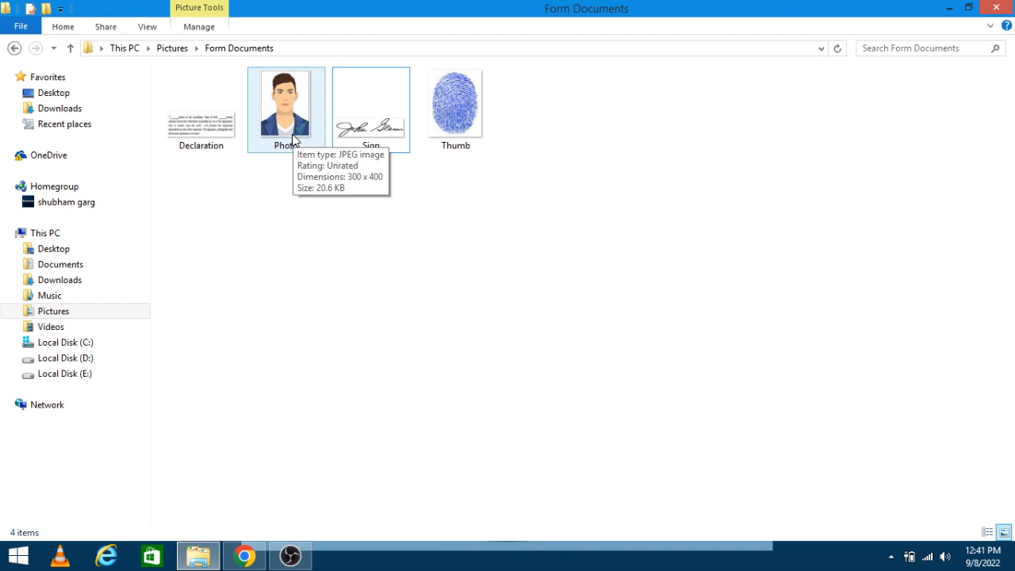
click(359, 130)
mouse_move(358, 129)
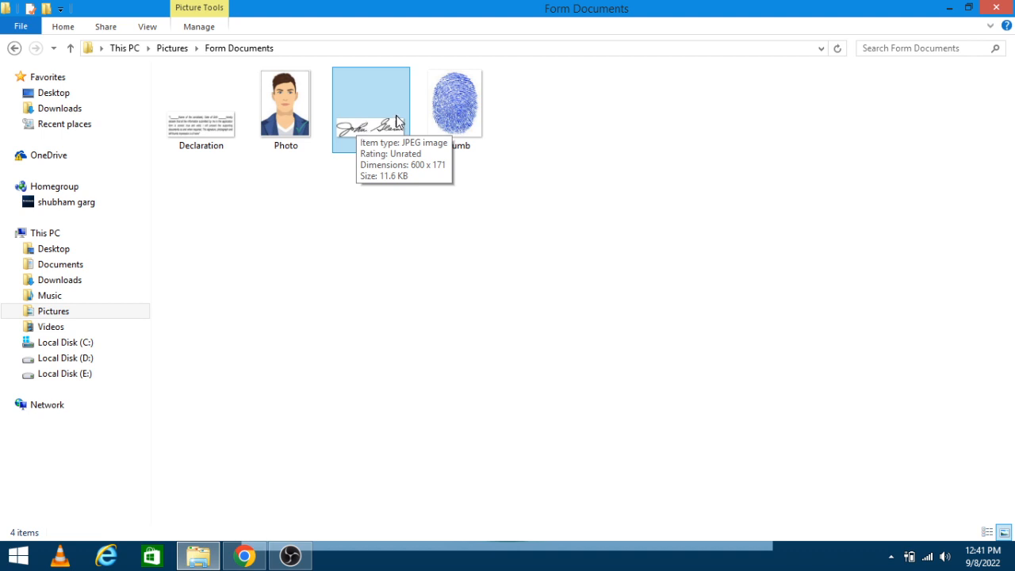
mouse_move(451, 115)
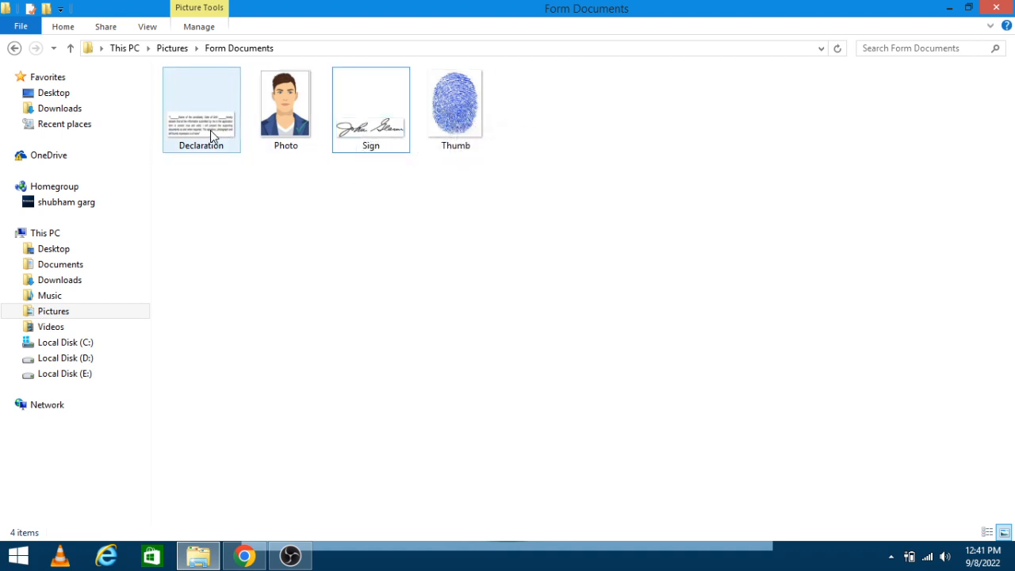
mouse_move(210, 131)
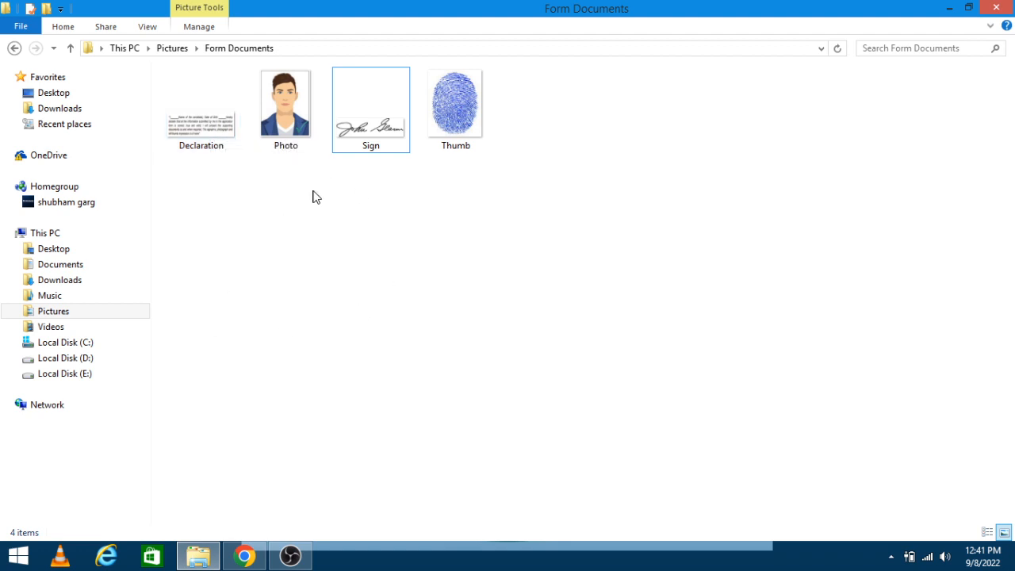
Step: Tick the signature confirmation and proceed to the Basic Details step
click(244, 556)
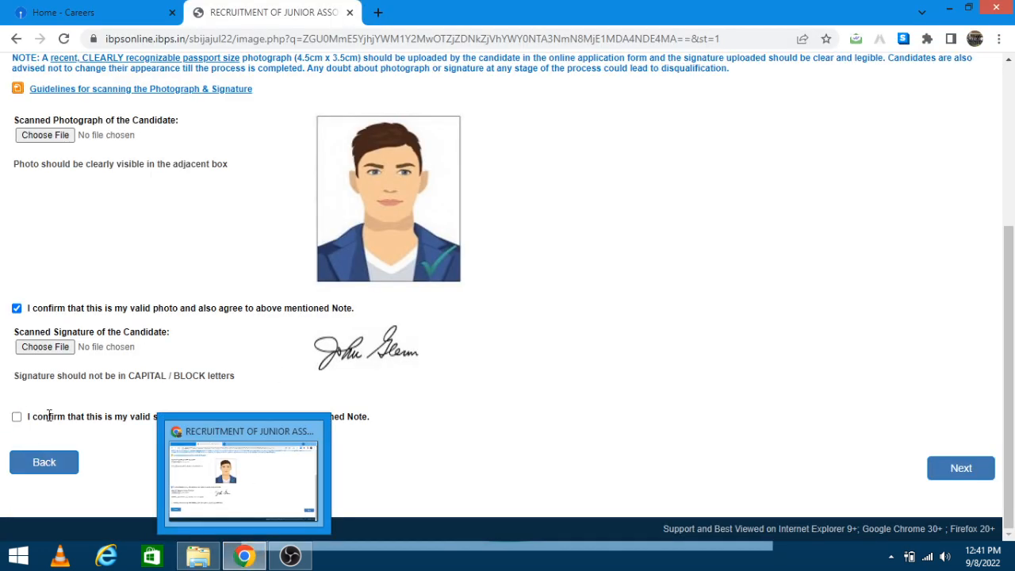
click(18, 417)
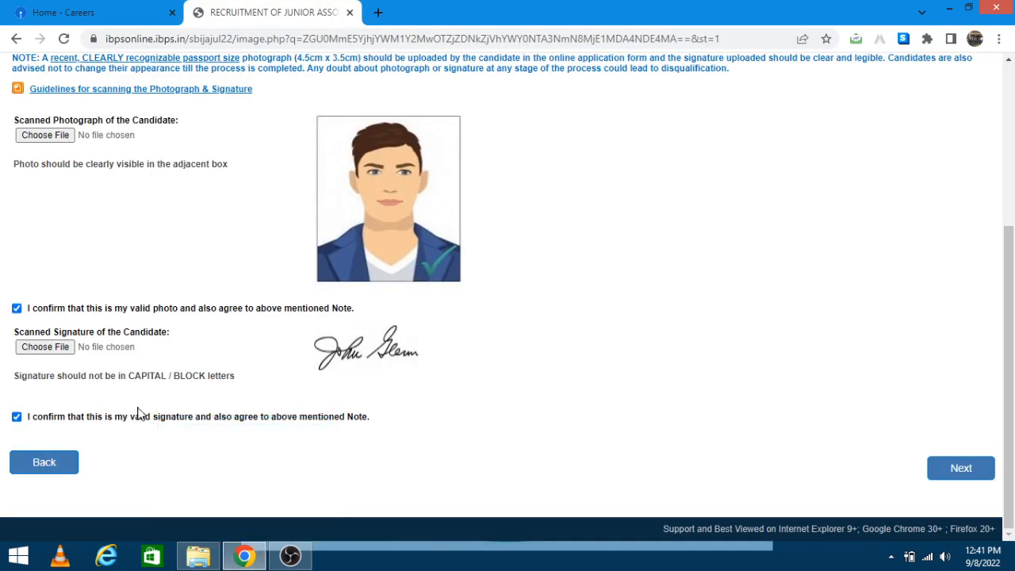
click(972, 473)
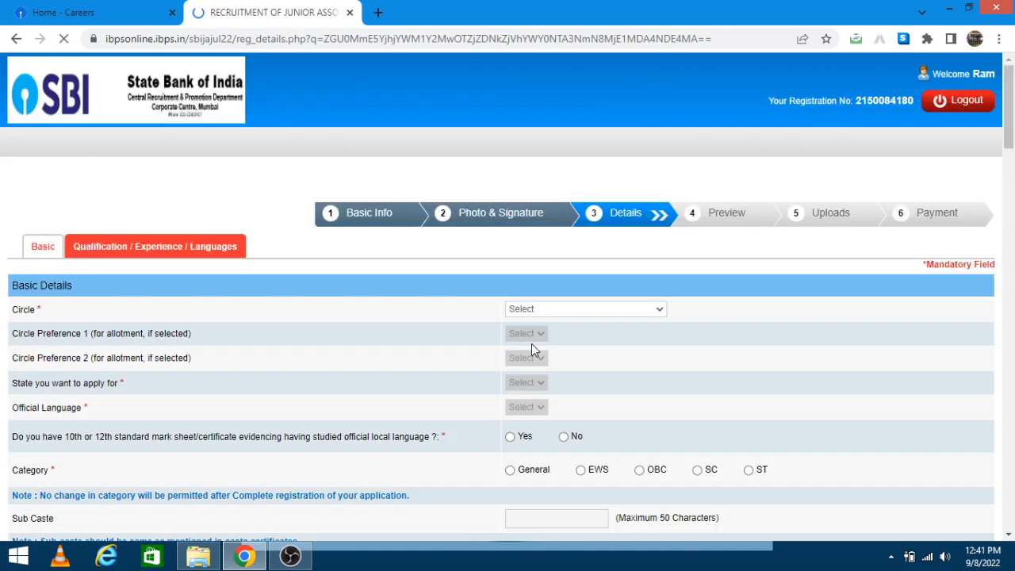
Step: Set the circle to LUCKNOW/ DELHI with preferences Lucknow first and Delhi second
click(607, 312)
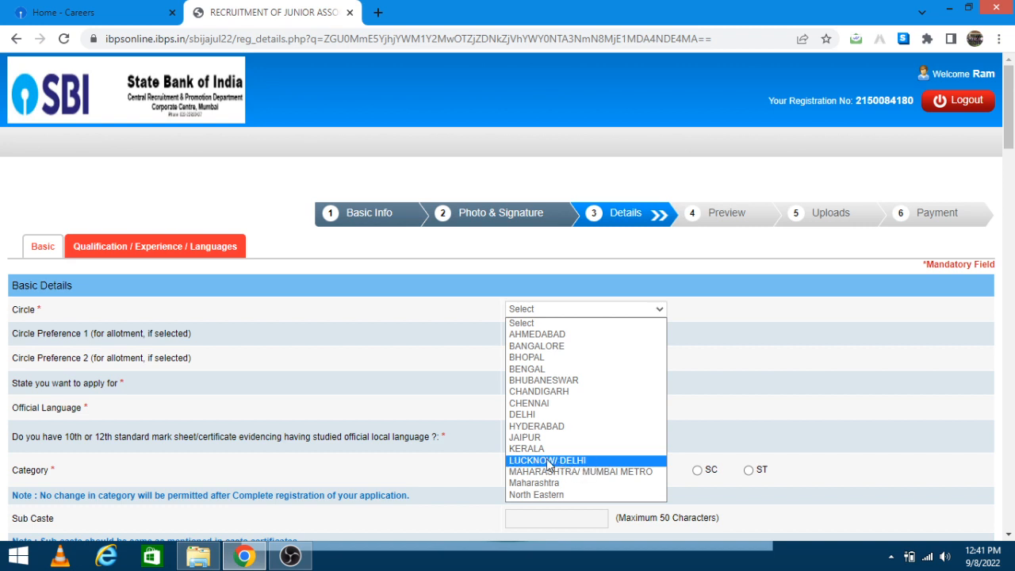
click(594, 461)
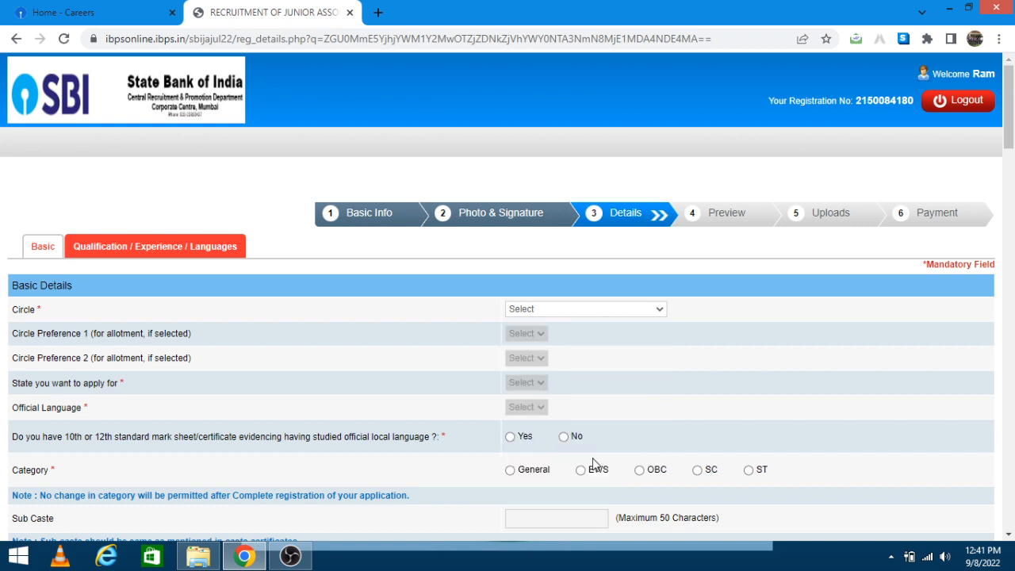
scroll(437, 297, down, 1)
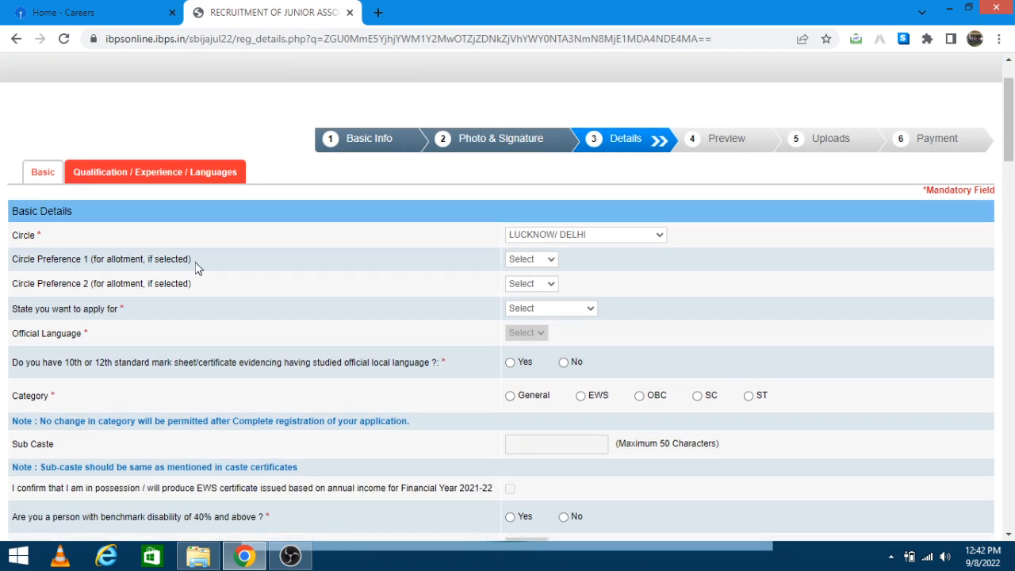
click(536, 261)
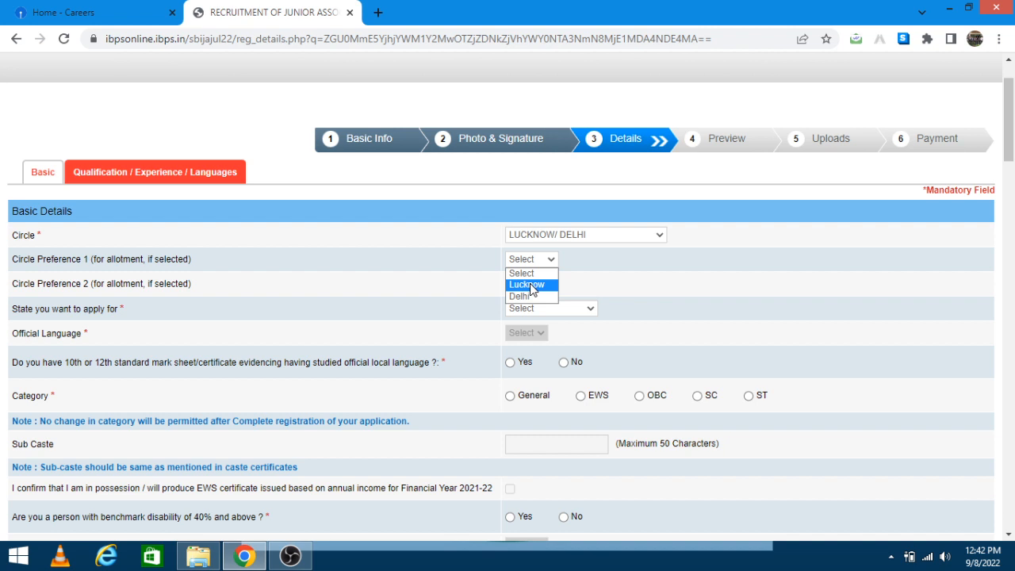
click(531, 286)
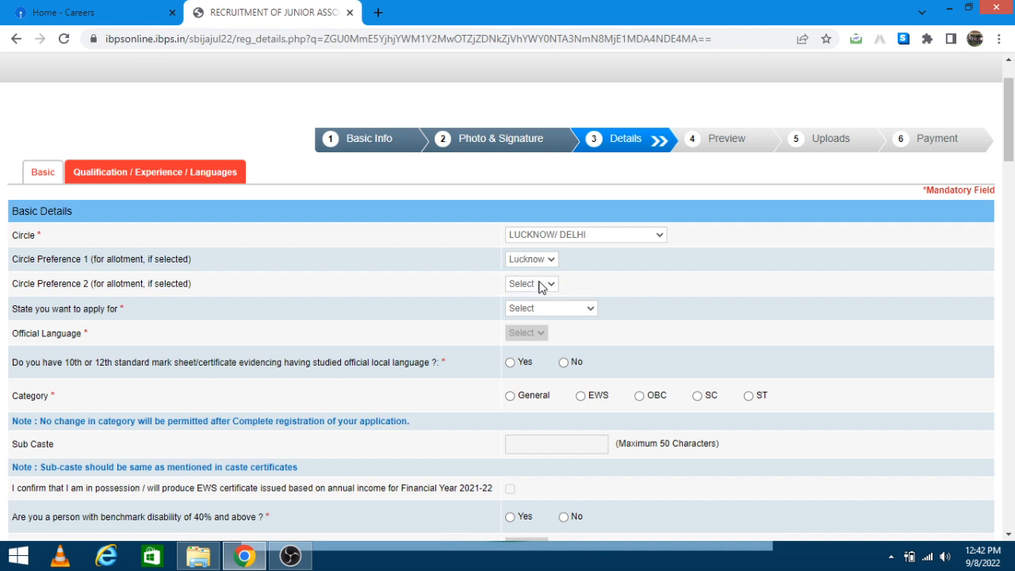
click(540, 286)
click(537, 319)
Step: Choose state UTTAR PRADESH, language Hindi, local-language answer Yes and category General
click(544, 310)
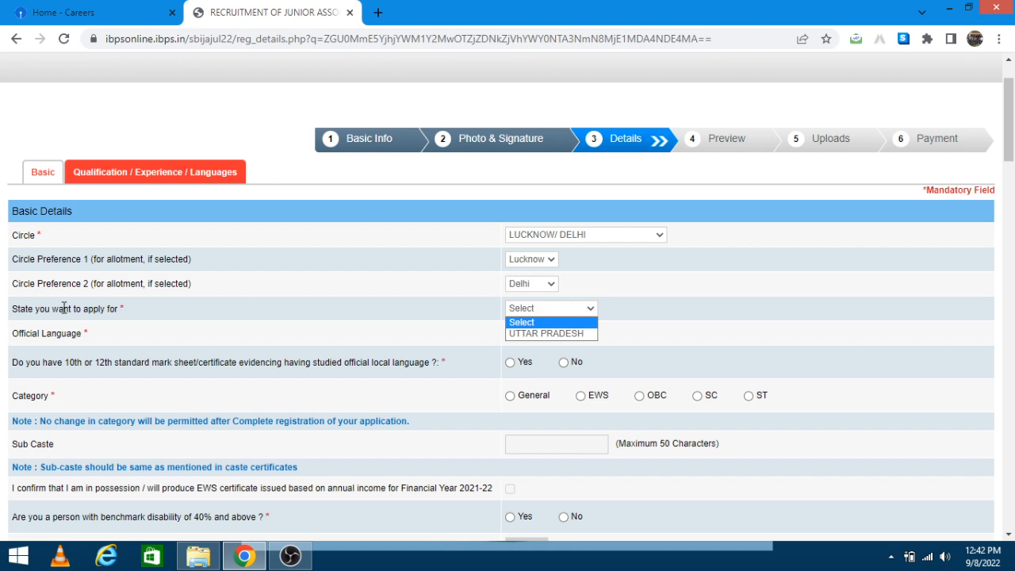
click(548, 333)
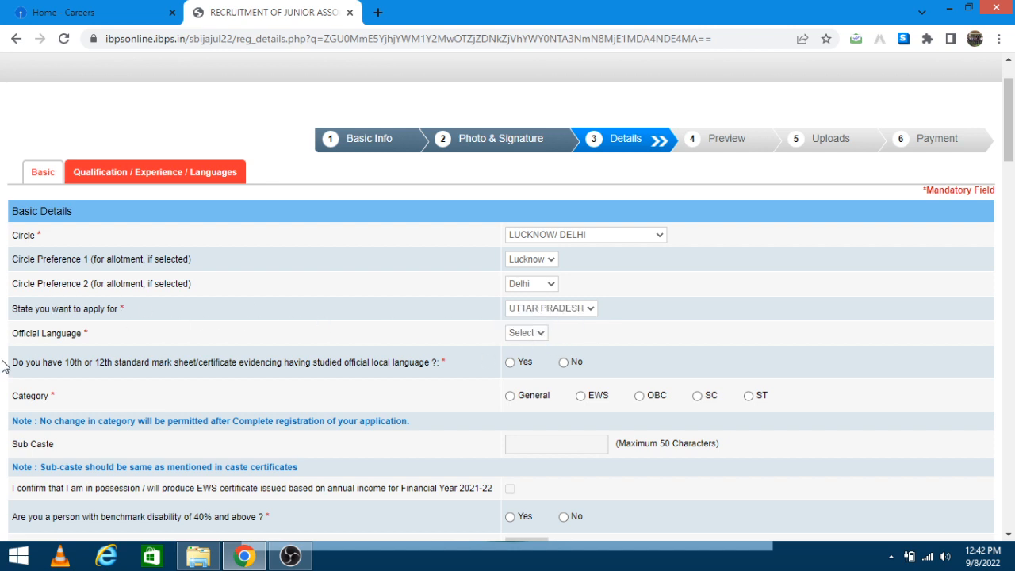
click(520, 337)
click(530, 359)
click(510, 364)
click(511, 396)
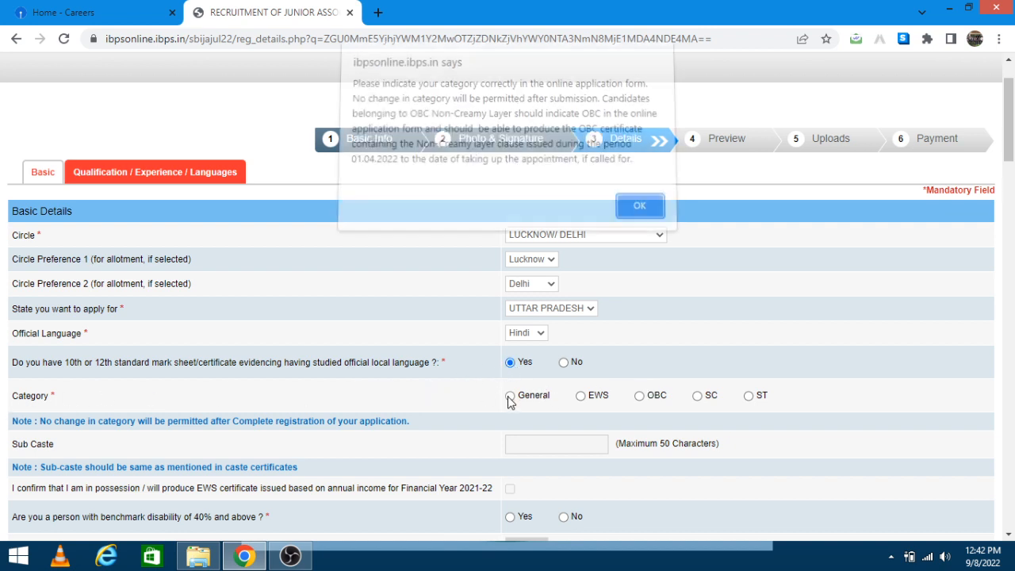
click(643, 213)
Step: Switch the category to EWS and back to General, acknowledging each warning
scroll(471, 401, down, 3)
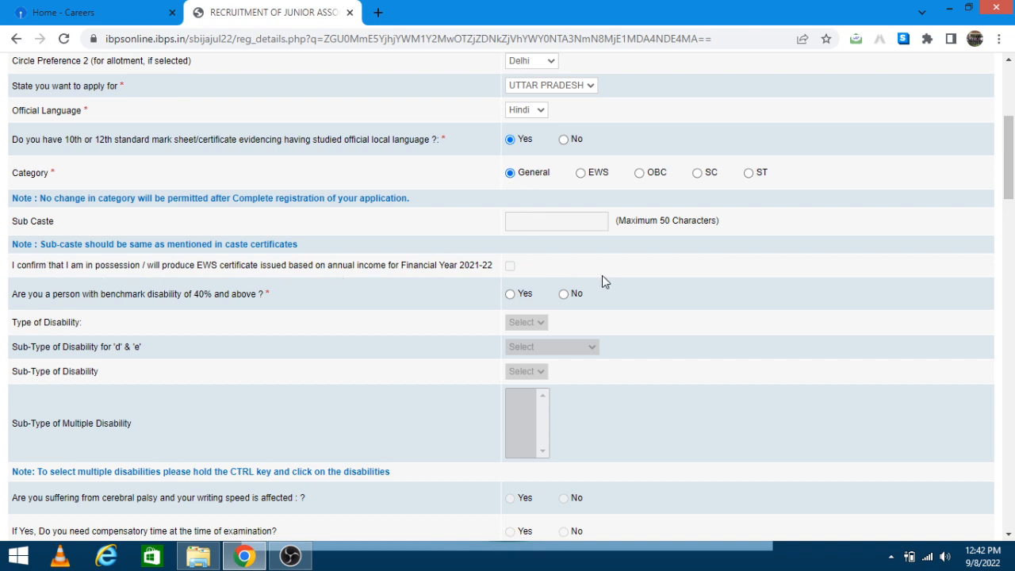
click(581, 174)
click(619, 214)
click(510, 173)
click(639, 211)
Step: Answer No to the benchmark disability question
click(564, 293)
scroll(182, 360, down, 1)
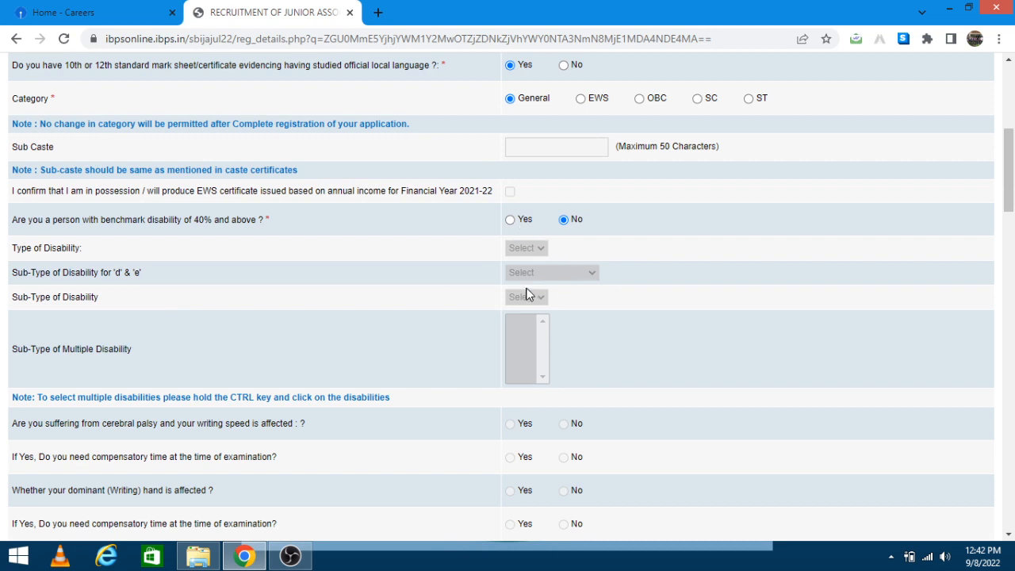
scroll(293, 287, down, 1)
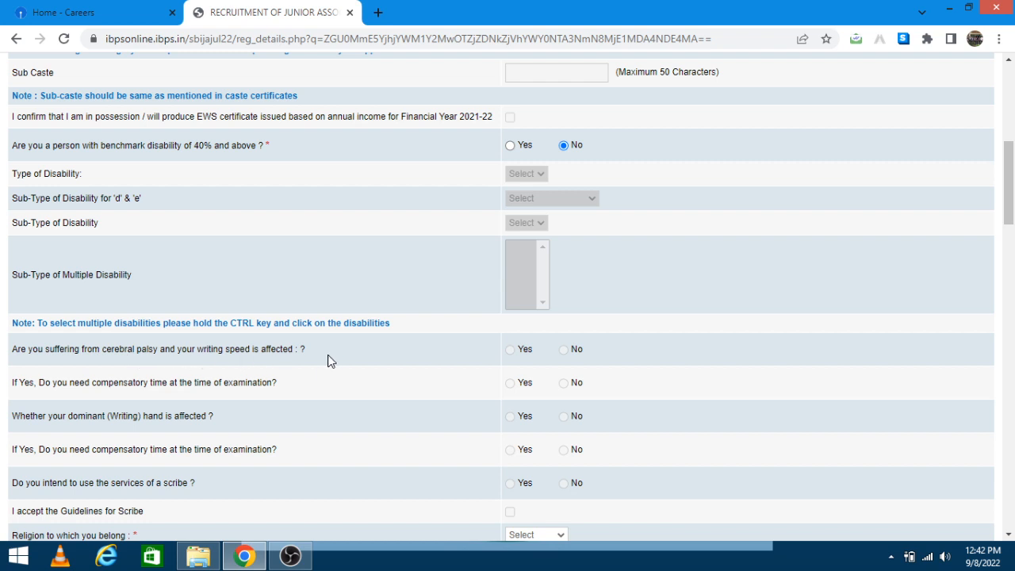
scroll(442, 365, down, 1)
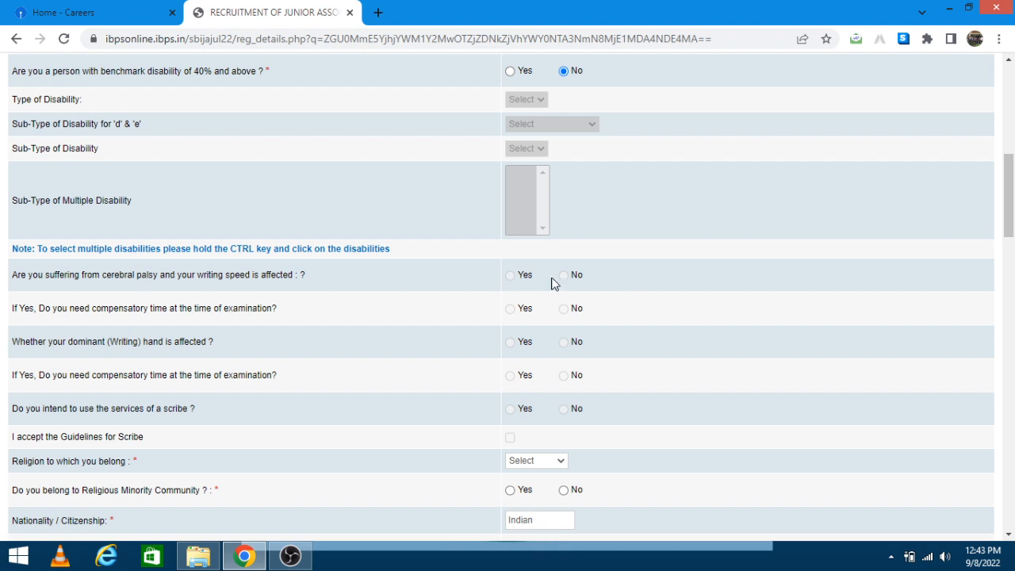
scroll(576, 269, up, 1)
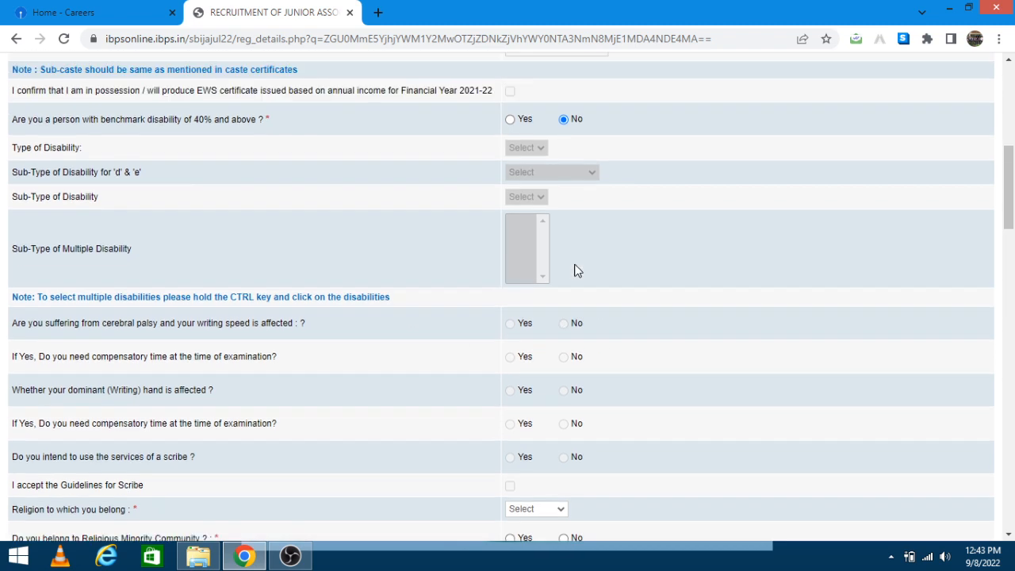
scroll(557, 211, down, 1)
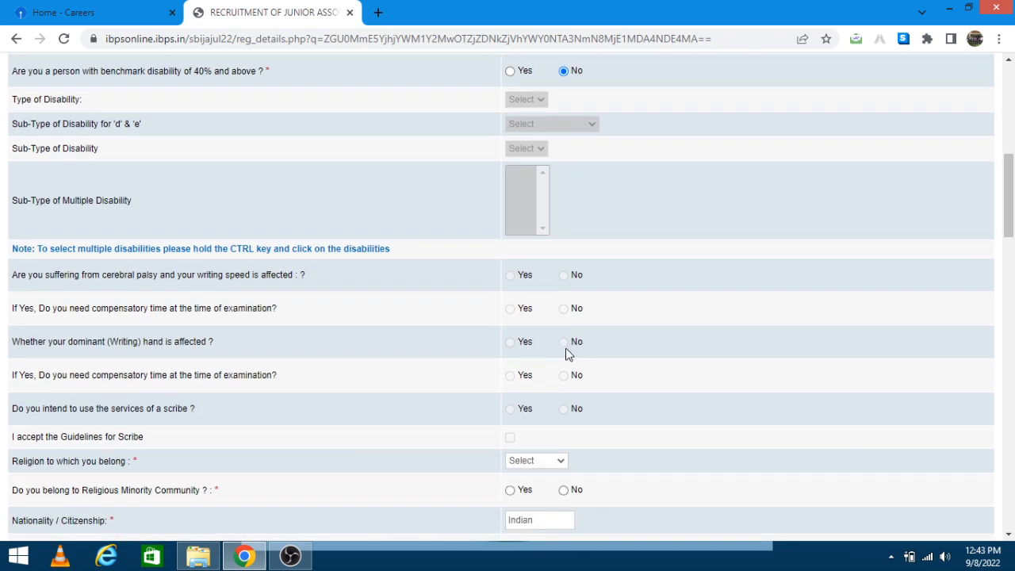
scroll(561, 422, down, 1)
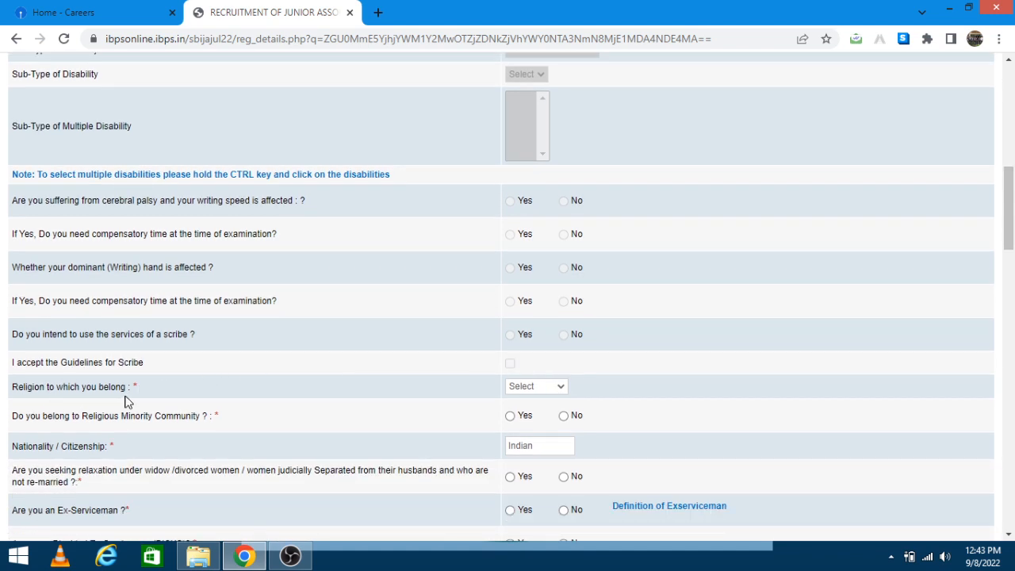
Step: Set religion to Hindu and answer No to minority, ex-serviceman, disabled ex-serviceman and DXS questions
click(544, 388)
click(535, 438)
click(537, 391)
click(537, 389)
scroll(476, 357, down, 3)
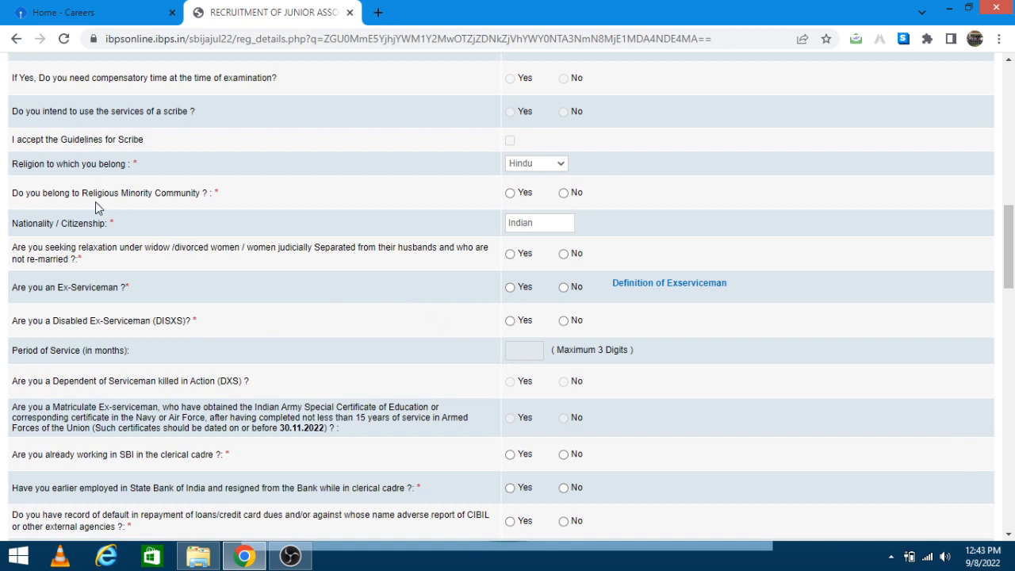
click(564, 194)
click(564, 287)
click(564, 322)
click(564, 382)
Step: Answer No to current SBI employment, earlier SBI employment and loan default
scroll(310, 310, down, 2)
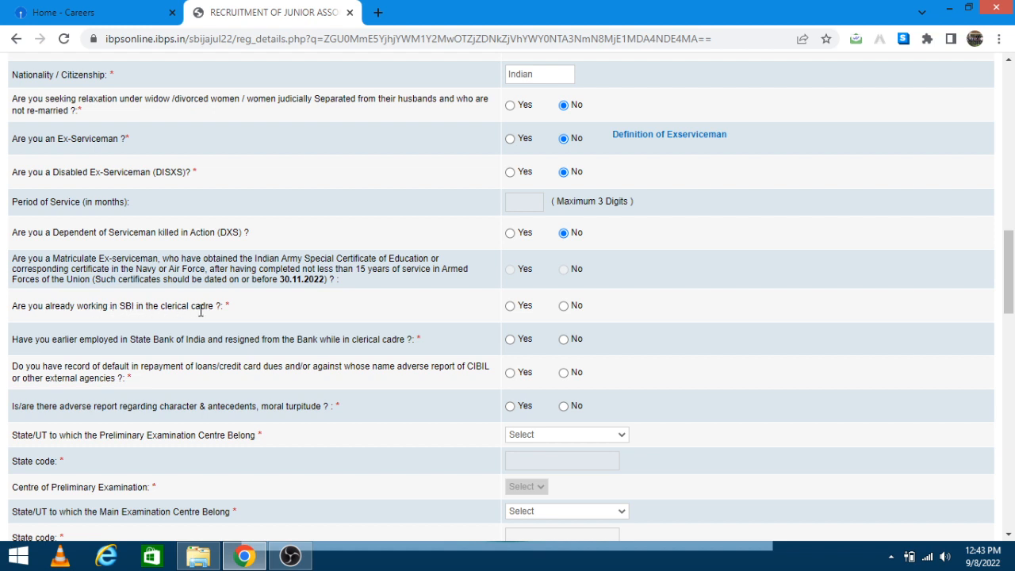
click(563, 307)
click(564, 339)
click(564, 374)
scroll(222, 416, down, 1)
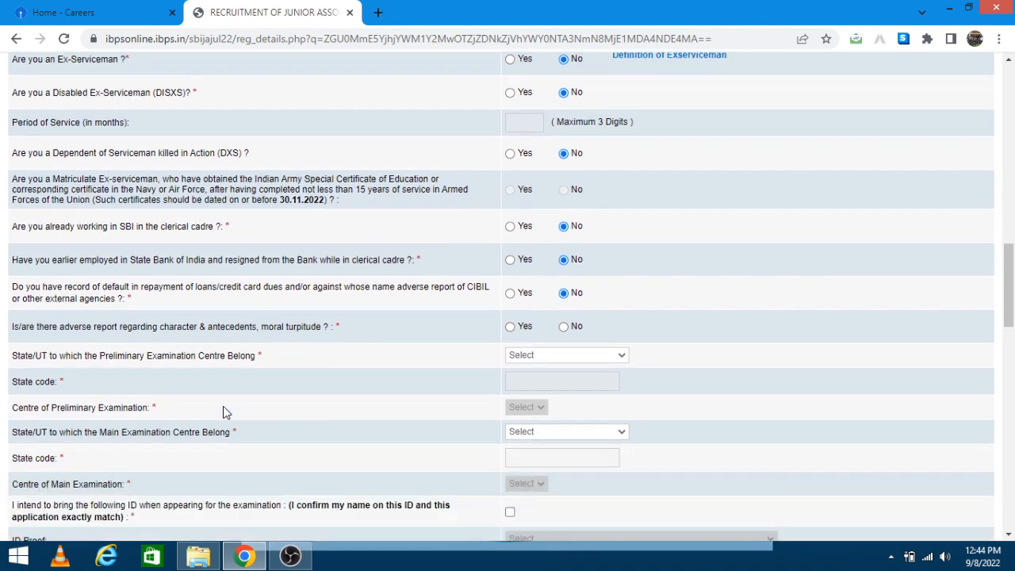
Step: Set the Preliminary exam state to Uttar Pradesh and centre to Lucknow
scroll(223, 411, down, 1)
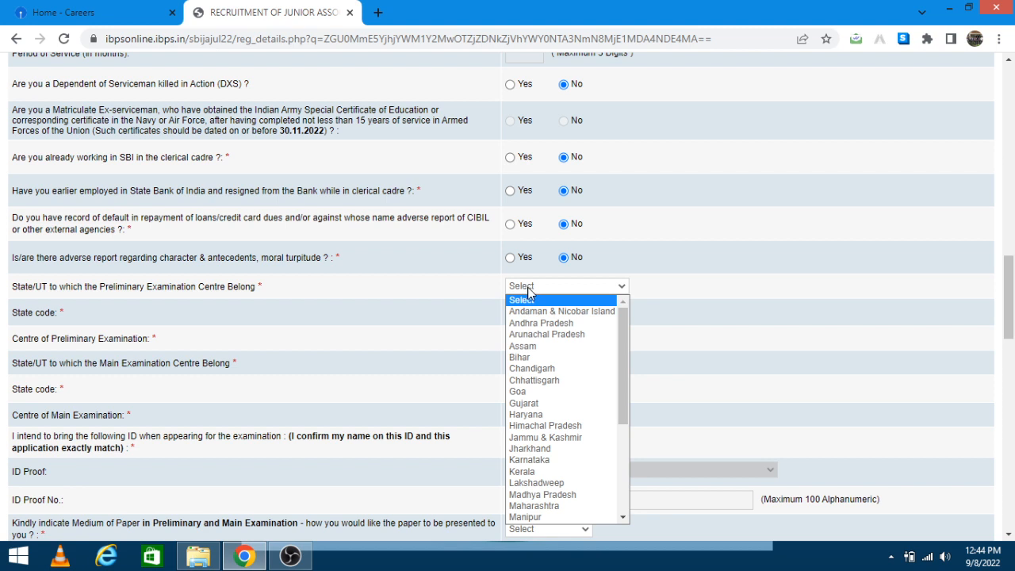
scroll(545, 479, down, 5)
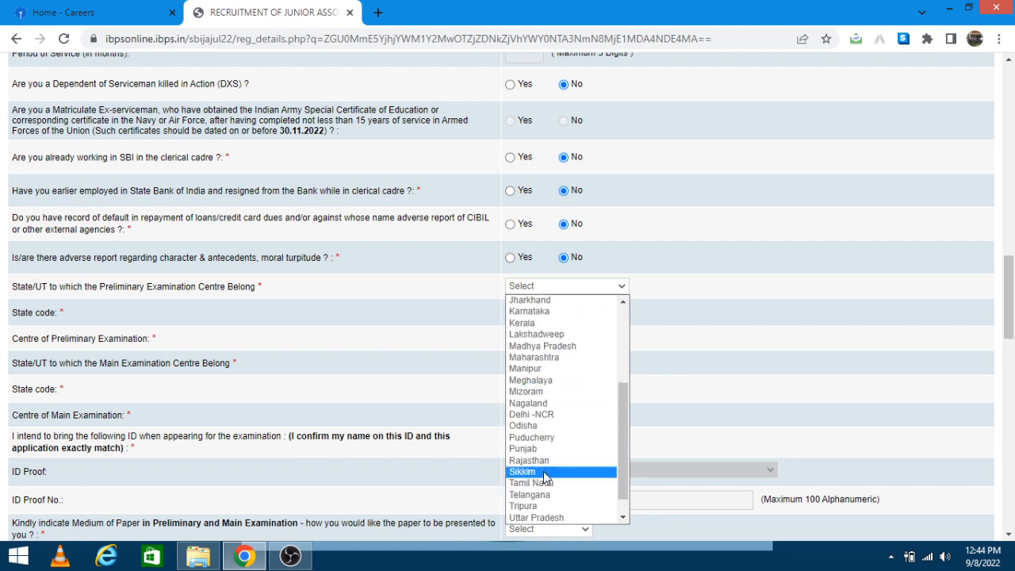
click(543, 497)
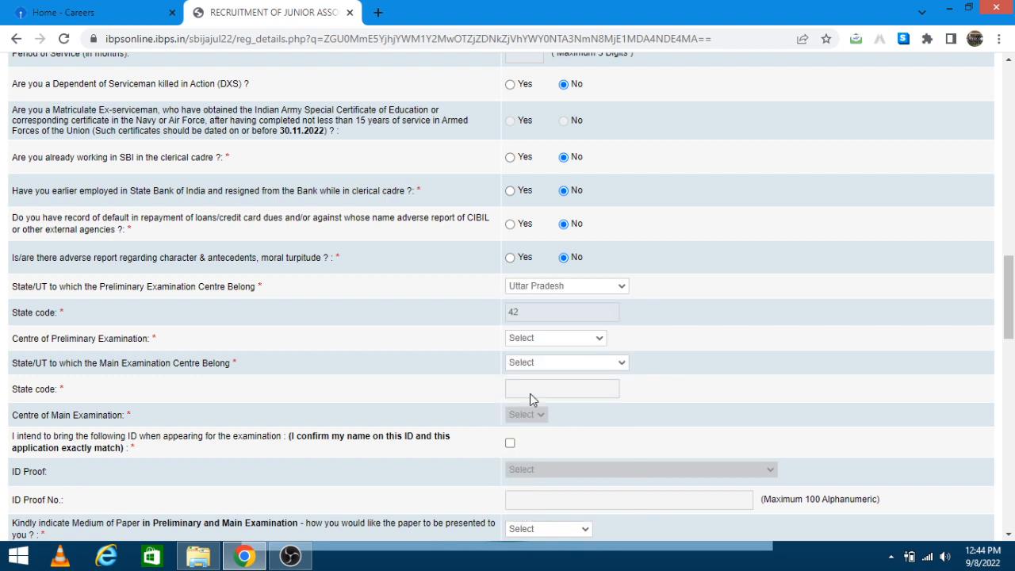
click(539, 342)
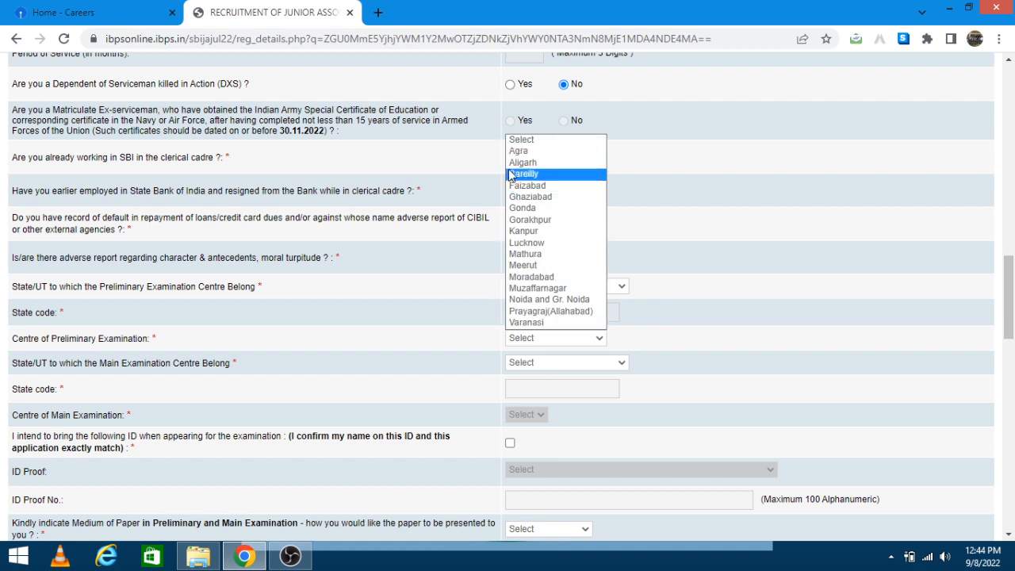
click(527, 243)
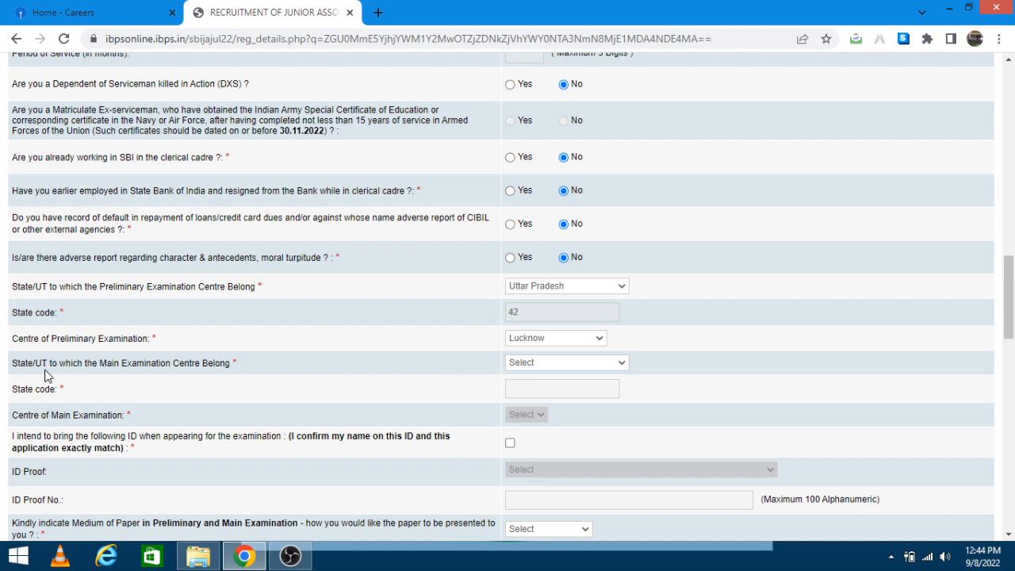
Step: Set the Main exam state to Uttar Pradesh and centre to Lucknow as well
click(520, 361)
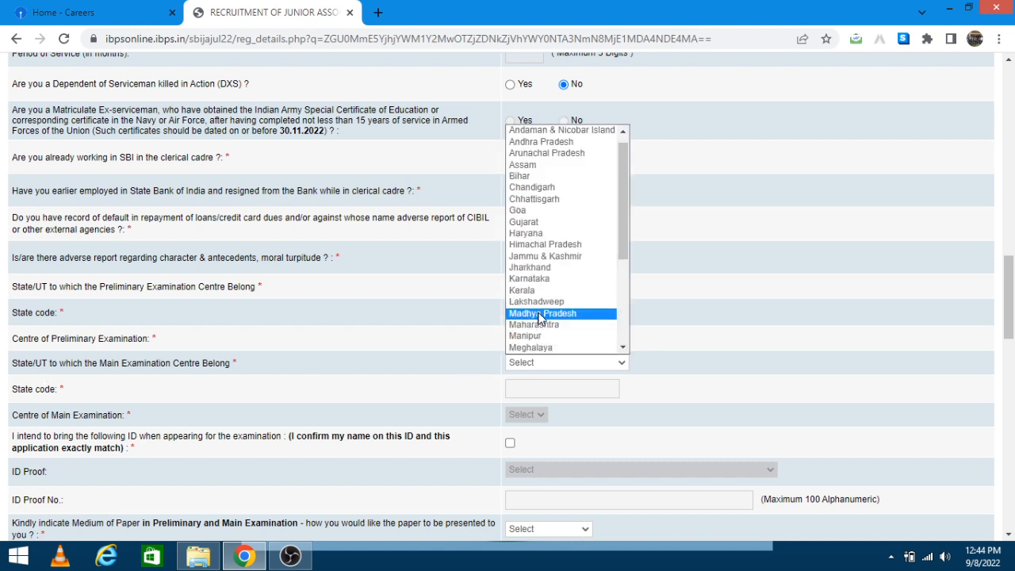
scroll(537, 320, down, 2)
click(537, 324)
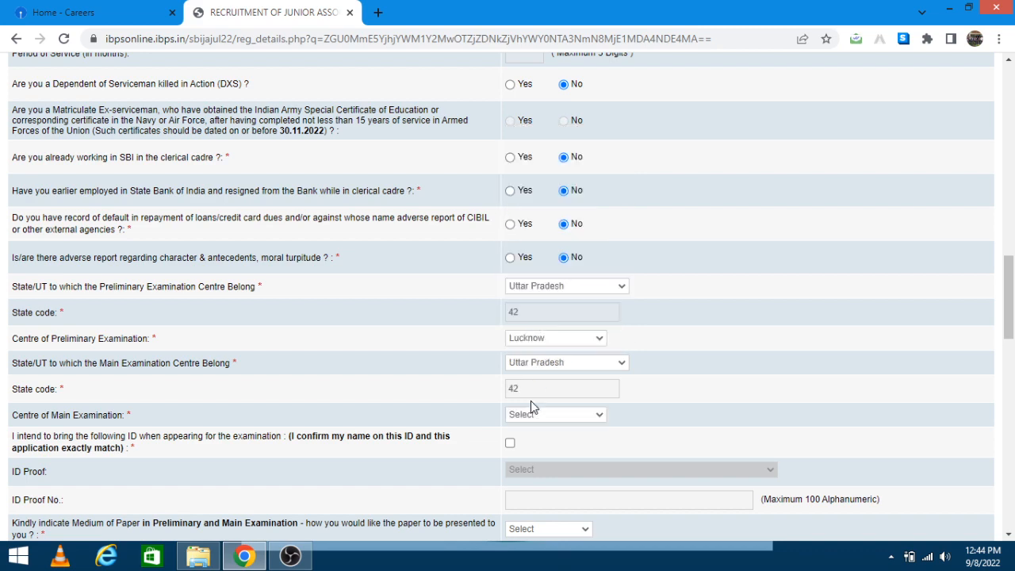
click(531, 418)
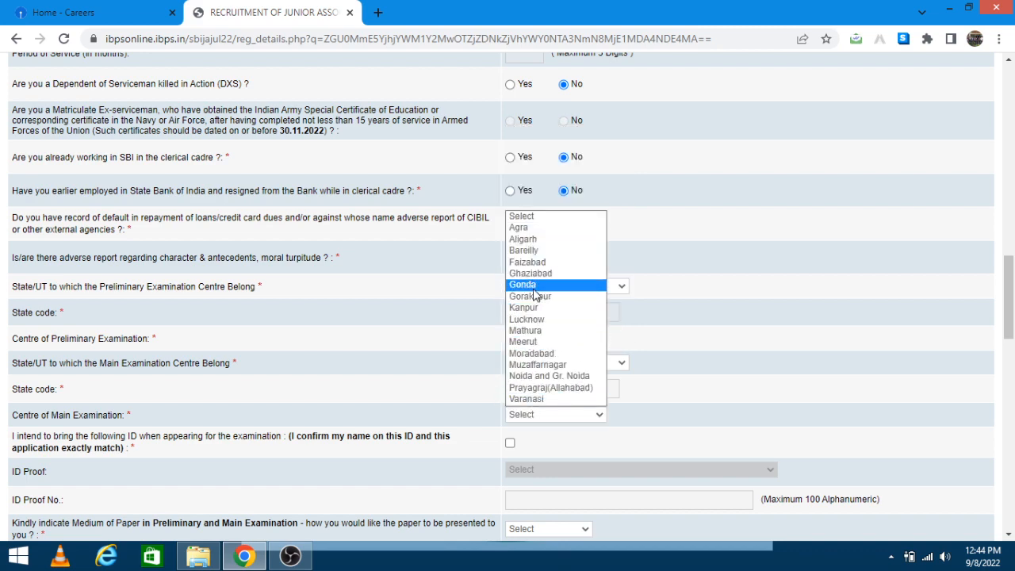
click(537, 320)
scroll(524, 368, down, 2)
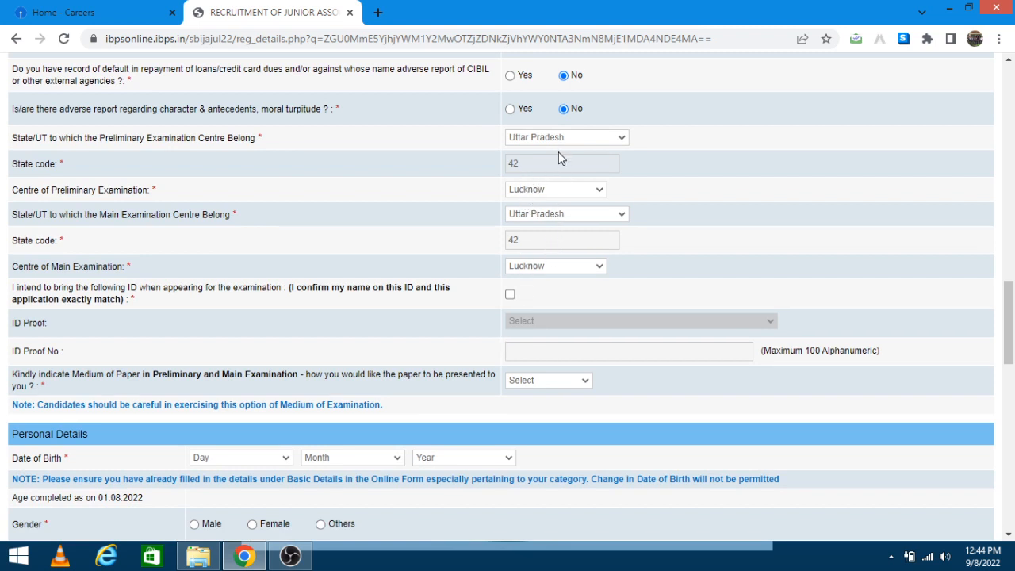
Step: Change the Main exam centre to Ballari in Karnataka
click(566, 214)
click(559, 238)
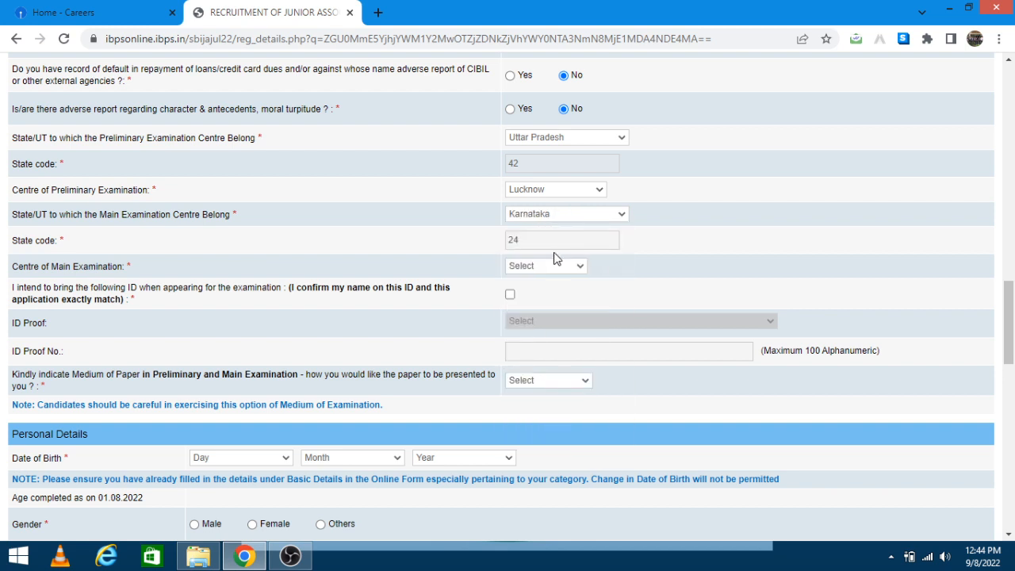
click(555, 265)
click(557, 291)
Step: Tick the ID pledge, choose Aadhar Card as ID proof, and enter its number
click(511, 295)
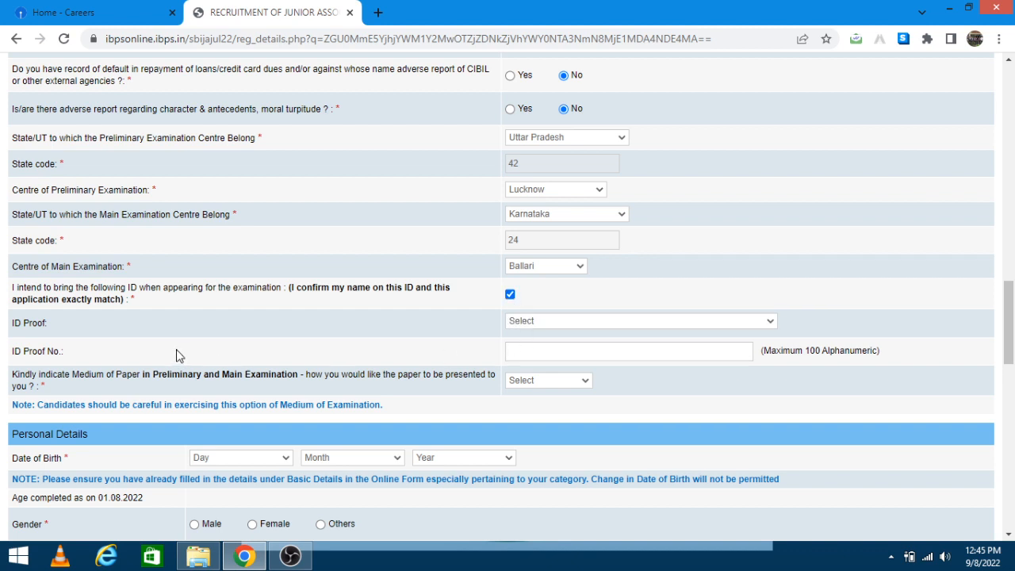
click(562, 327)
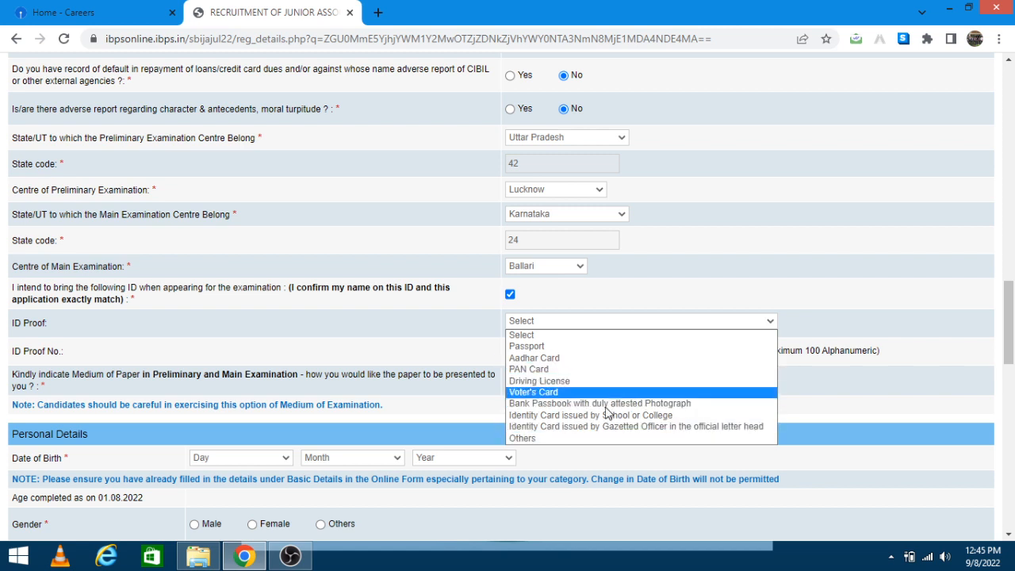
click(529, 358)
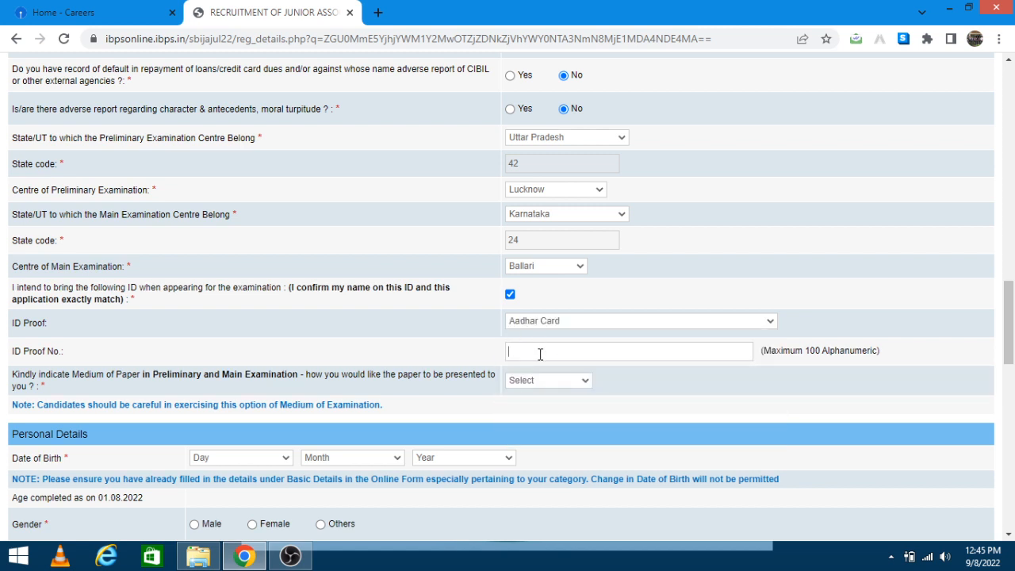
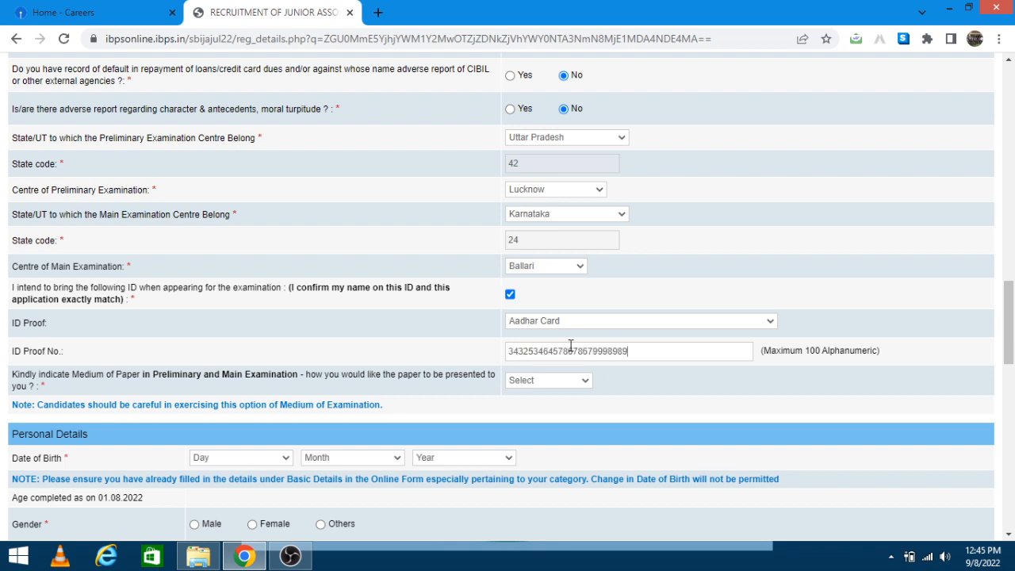
key(BackSpace)
key(BackSpace)
key(BackSpace)
key(BackSpace)
key(BackSpace)
key(BackSpace)
key(BackSpace)
key(BackSpace)
key(BackSpace)
key(BackSpace)
key(BackSpace)
key(BackSpace)
key(BackSpace)
key(BackSpace)
key(BackSpace)
key(BackSpace)
key(BackSpace)
key(BackSpace)
key(BackSpace)
key(BackSpace)
Step: Choose English and Hindi as the exam medium
click(536, 380)
click(553, 407)
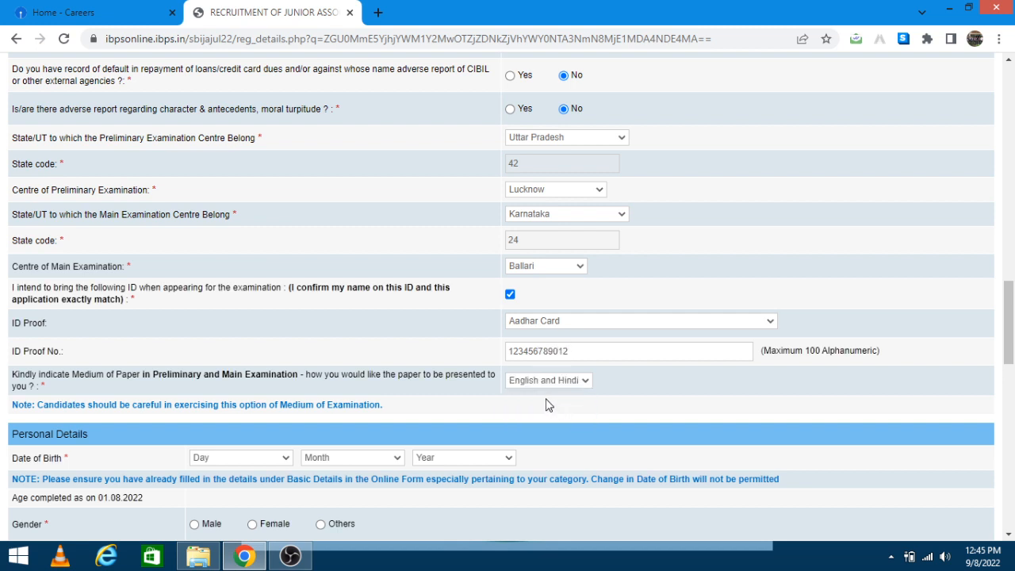
scroll(359, 298, down, 2)
Step: Set the date of birth to 07 April 1999
click(202, 311)
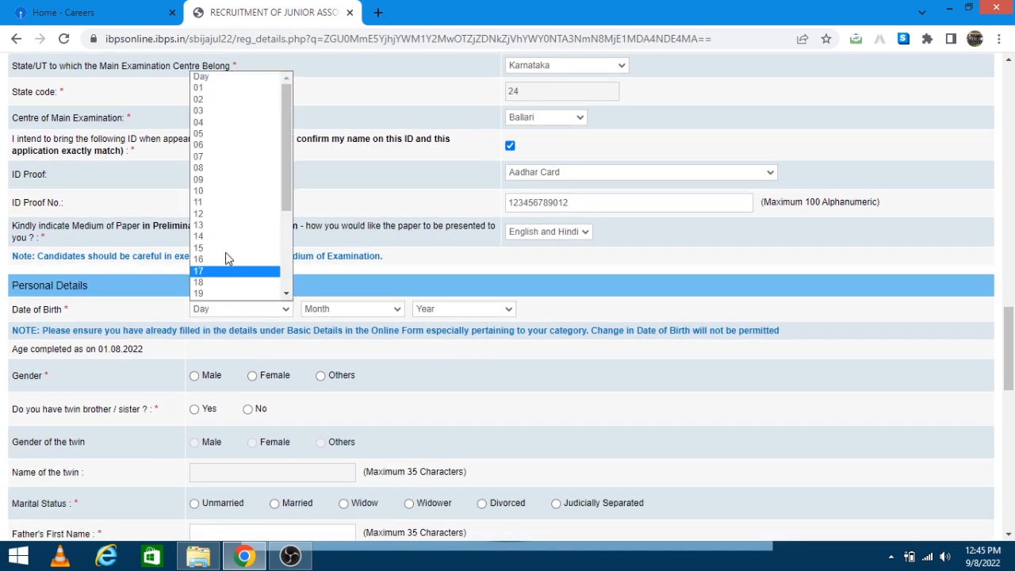
click(239, 157)
click(352, 309)
click(345, 369)
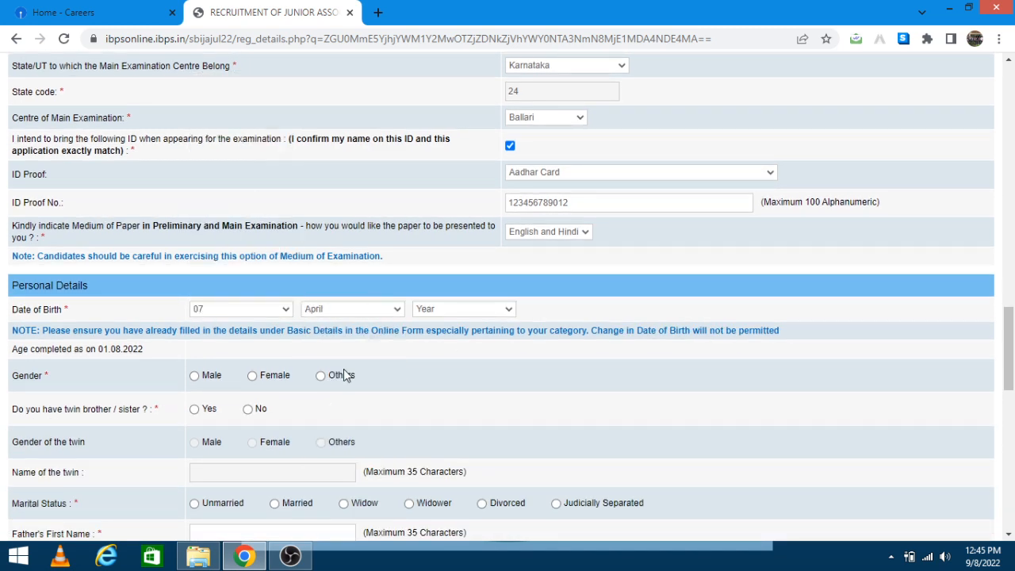
click(450, 309)
click(444, 349)
click(433, 314)
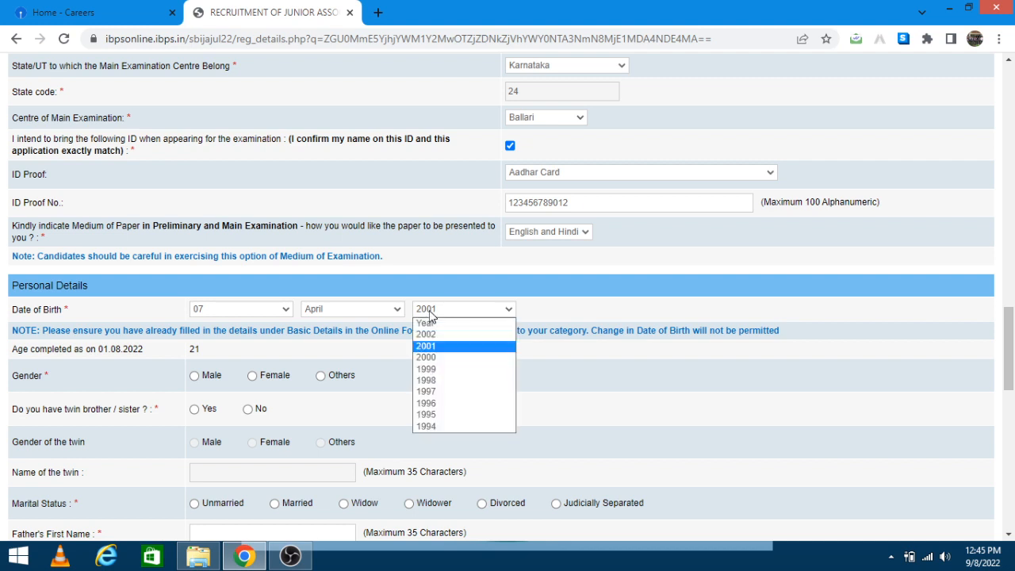
click(449, 363)
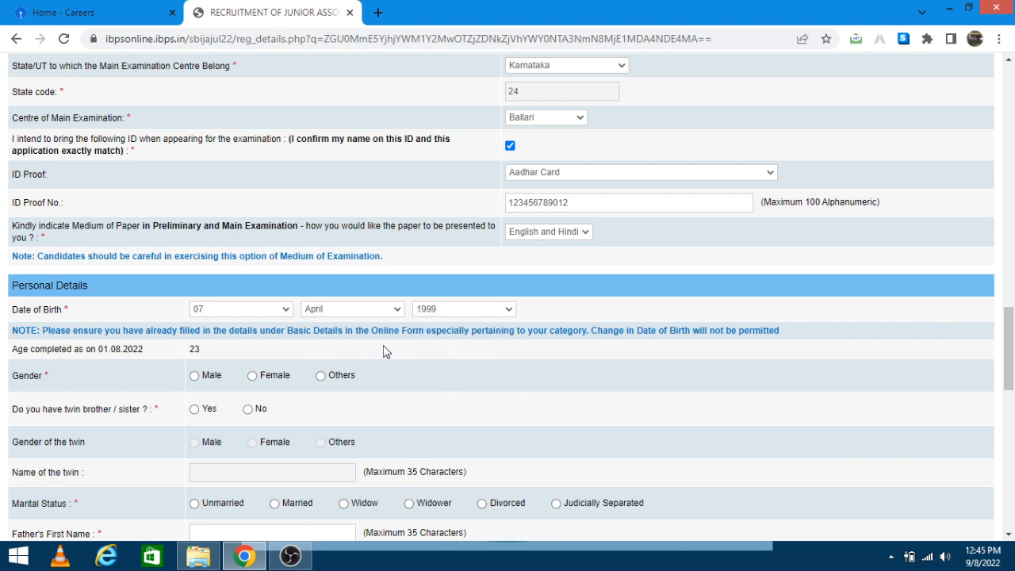
Step: Mark gender Male, answer No for twin, and set marital status Unmarried
click(195, 377)
scroll(213, 390, down, 1)
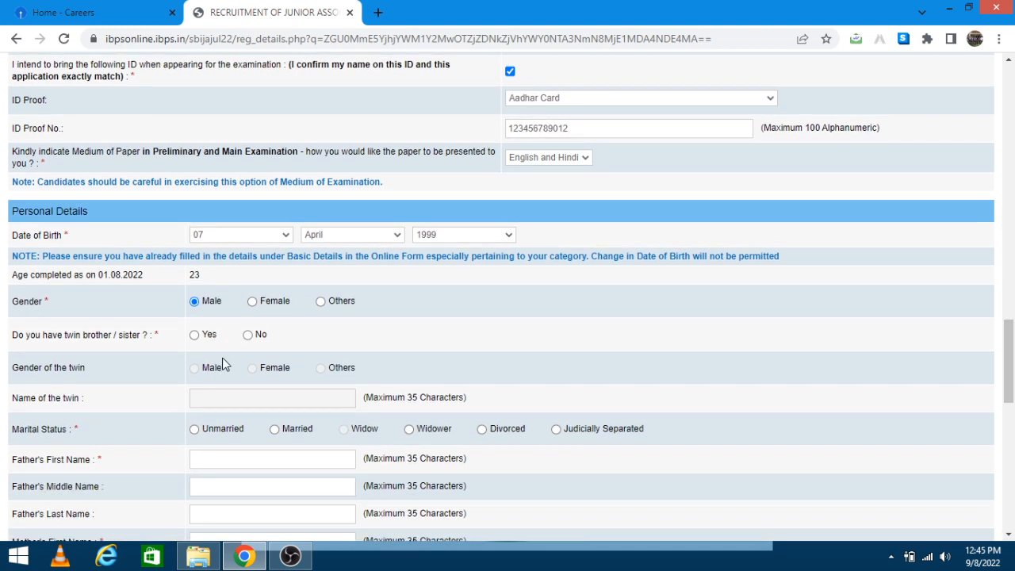
click(250, 335)
scroll(159, 393, down, 2)
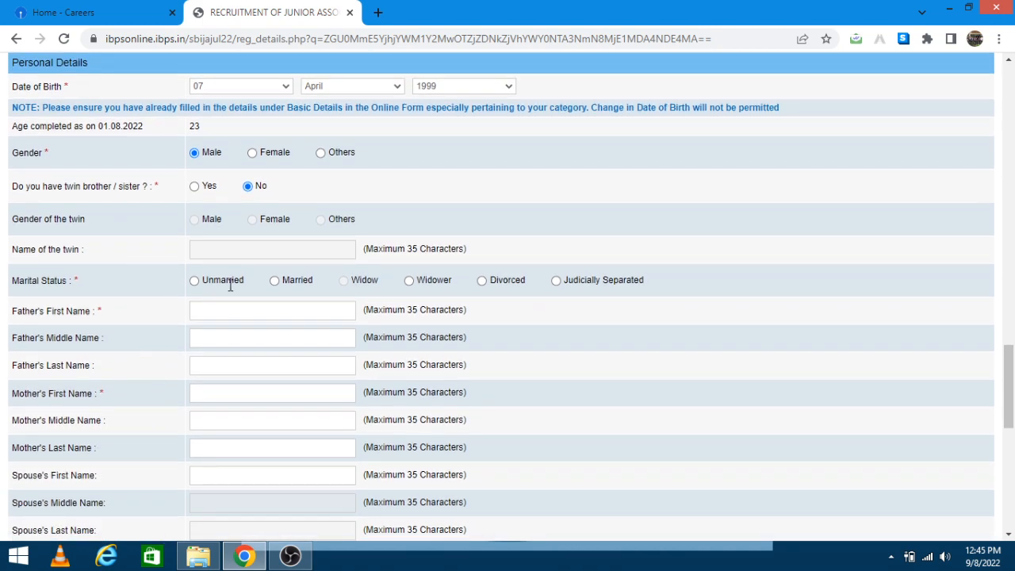
click(196, 282)
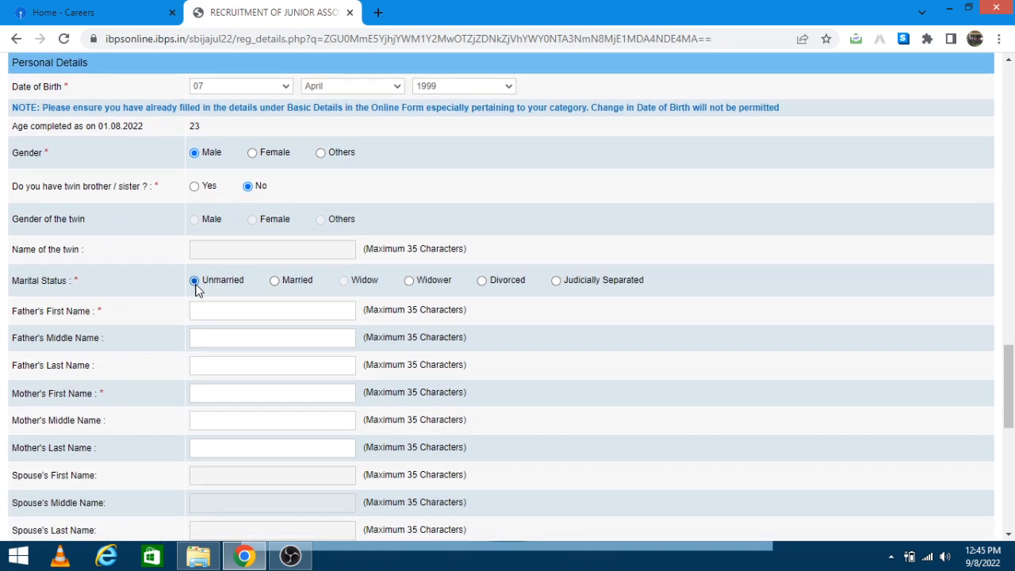
click(215, 308)
Step: Enter the father's first name, fixing the typo and capitalising its first letter
text(shyam)
key(Tab)
key(shift+Tab)
key(End)
text(Siun)
text(gh)
key(BackSpace)
key(BackSpace)
key(BackSpace)
key(BackSpace)
text(ngh)
key(Tab)
key(BackSpace)
key(BackSpace)
click(196, 309)
key(BackSpace)
text(S)
Step: Fill in the remaining parent name field with the last name
click(209, 365)
key(Tab)
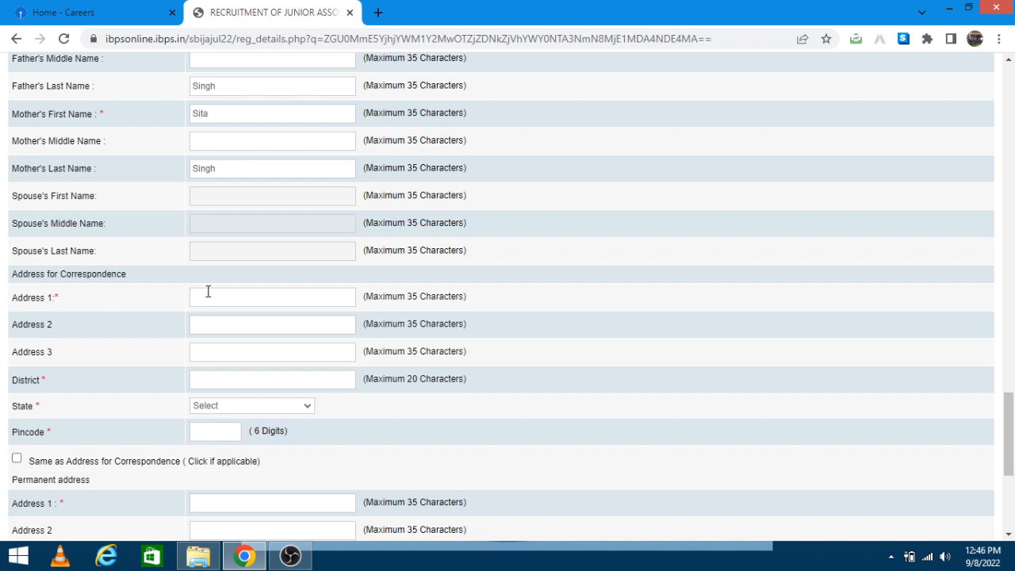
Step: Enter both correspondence address lines, state Uttar Pradesh, and the six-digit pincode
click(213, 317)
text(Link )
text(Lucknow)
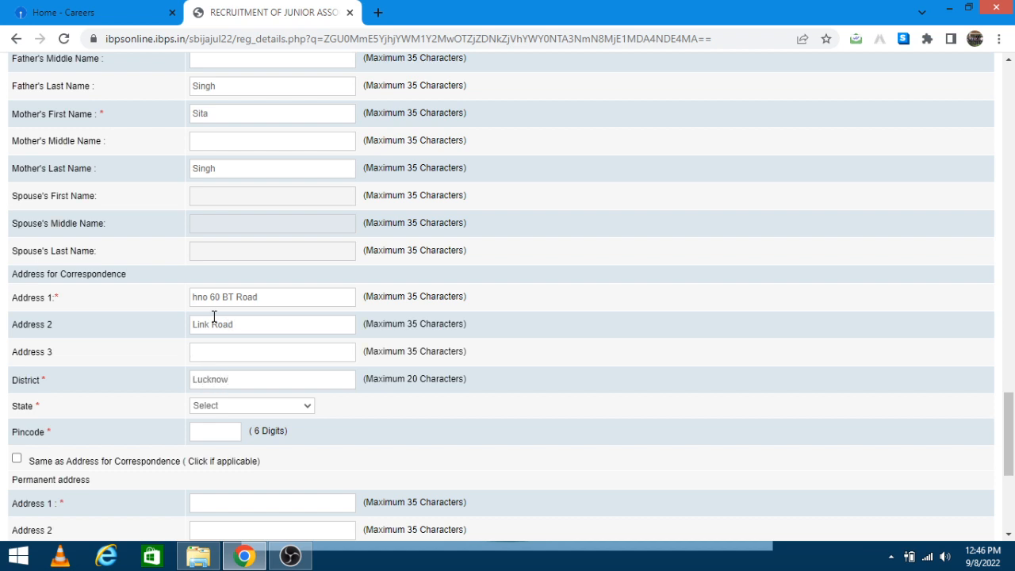
key(Tab)
key(u)
text(212550)
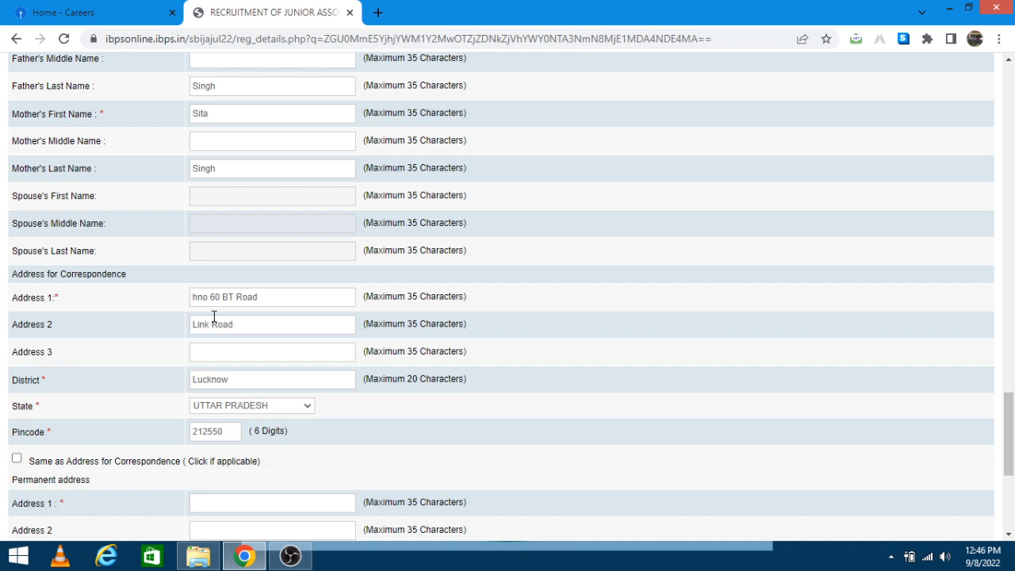
scroll(214, 317, down, 2)
Step: Copy the correspondence address as permanent and capitalise the first address line
click(17, 310)
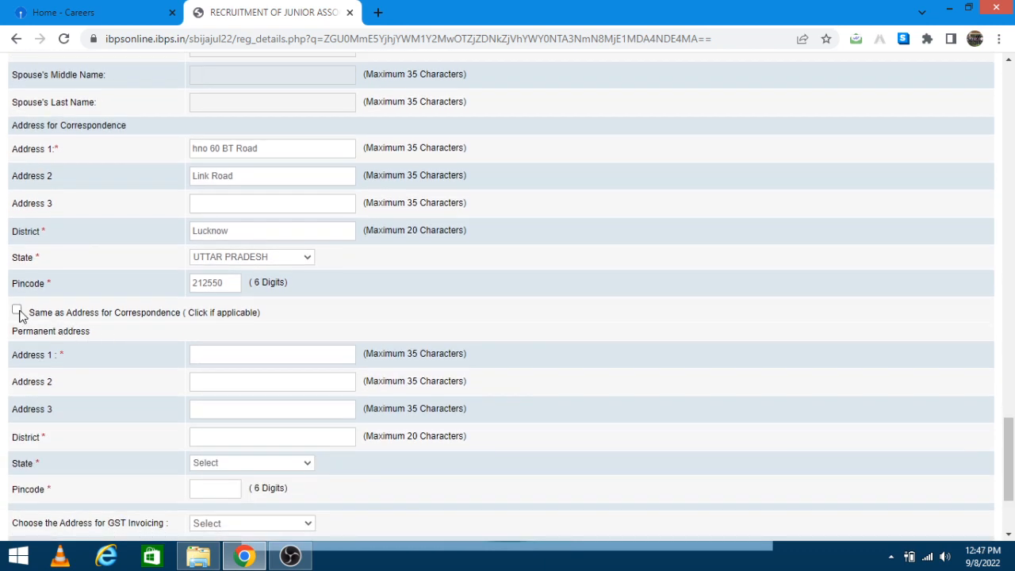
click(199, 149)
key(BackSpace)
text(H)
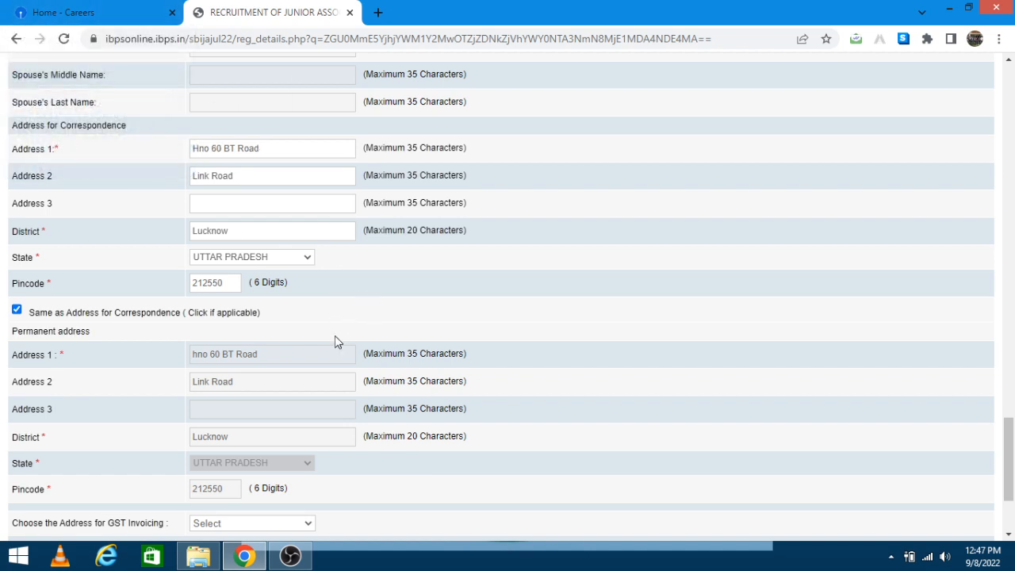
Step: Use the permanent address for GST invoicing and validate the details
scroll(272, 376, down, 3)
click(218, 366)
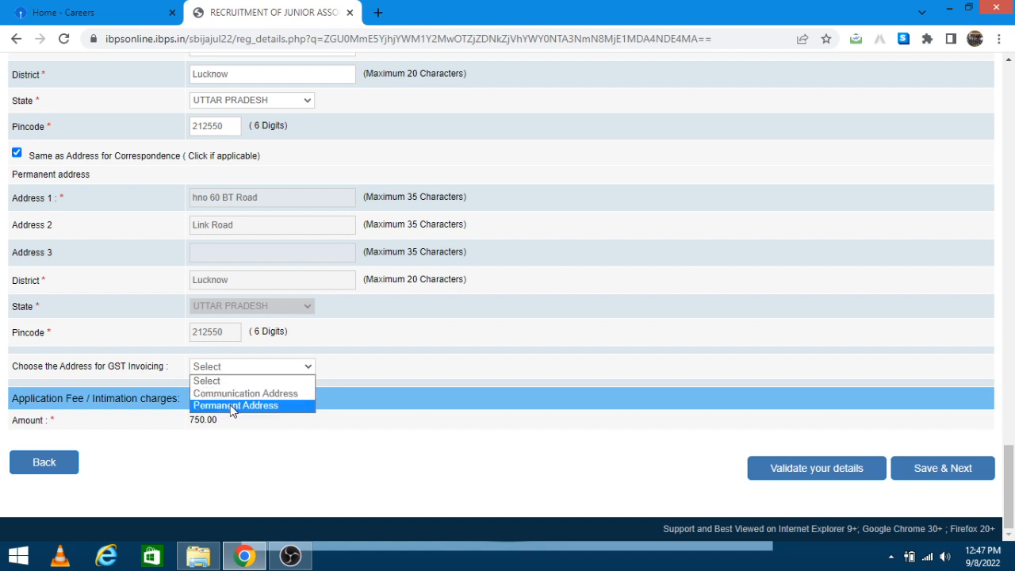
click(233, 406)
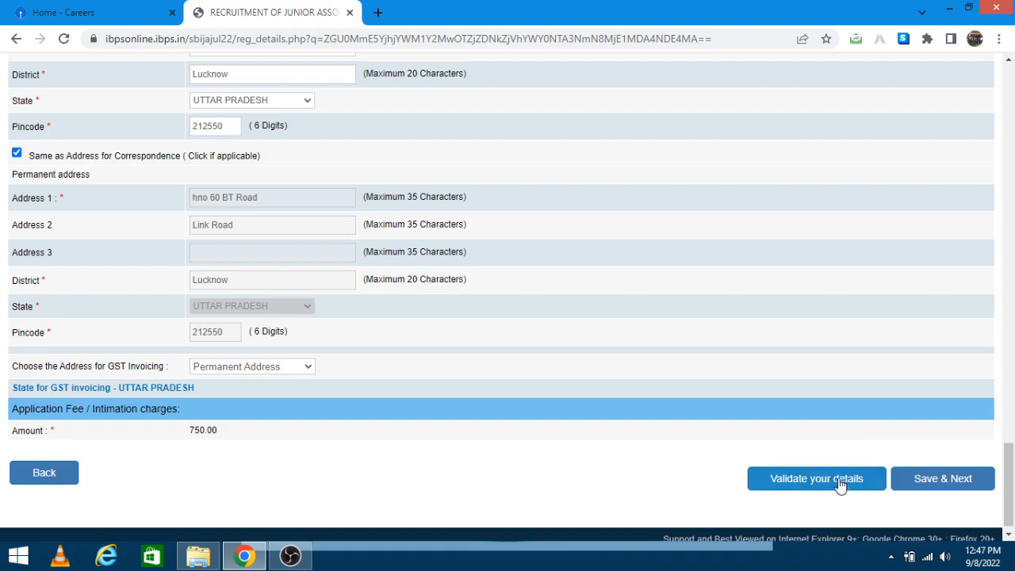
click(811, 481)
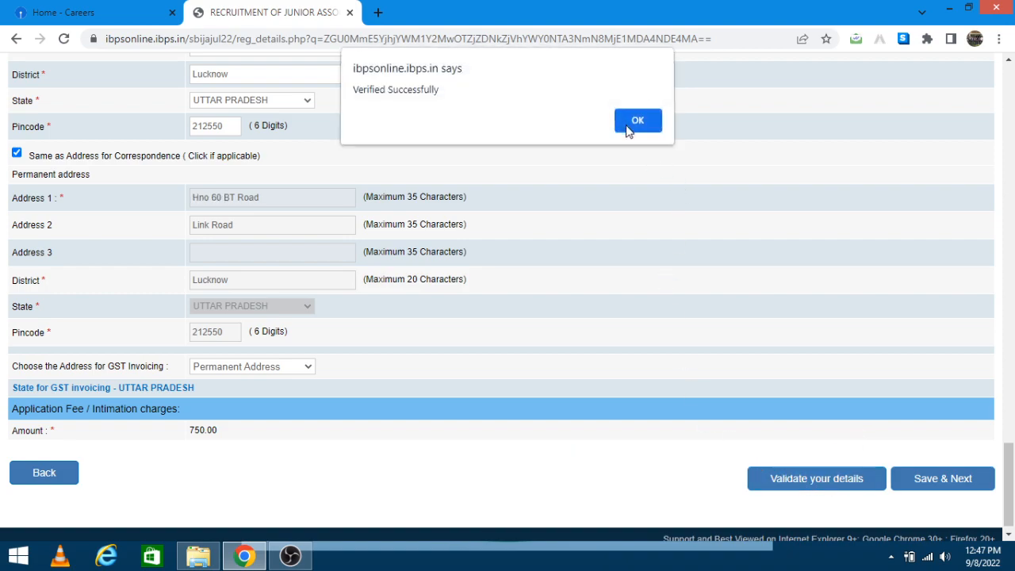
click(628, 127)
Step: Save the address details and continue to Educational Qualification
scroll(601, 211, up, 15)
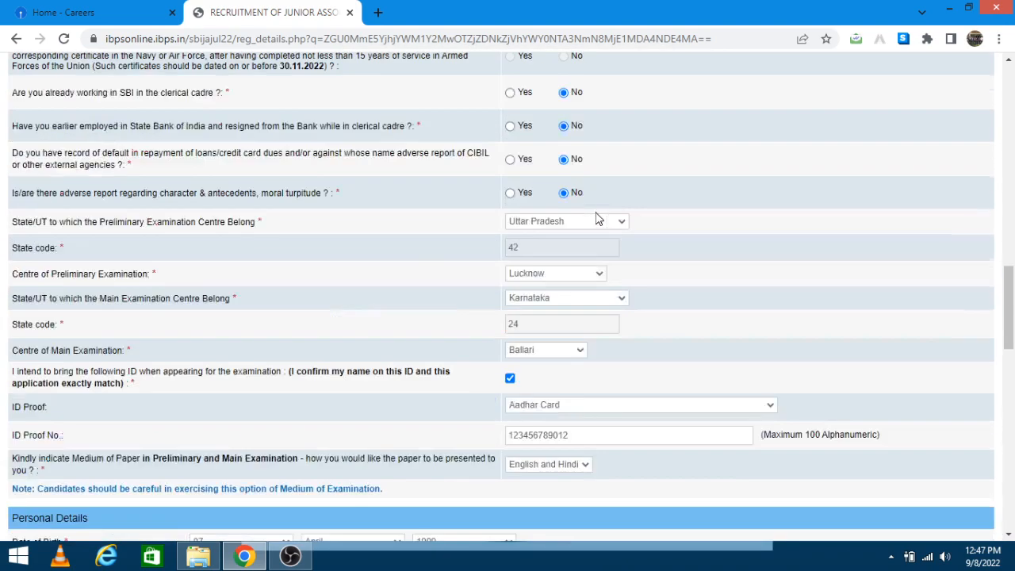
scroll(594, 221, up, 13)
scroll(594, 220, down, 17)
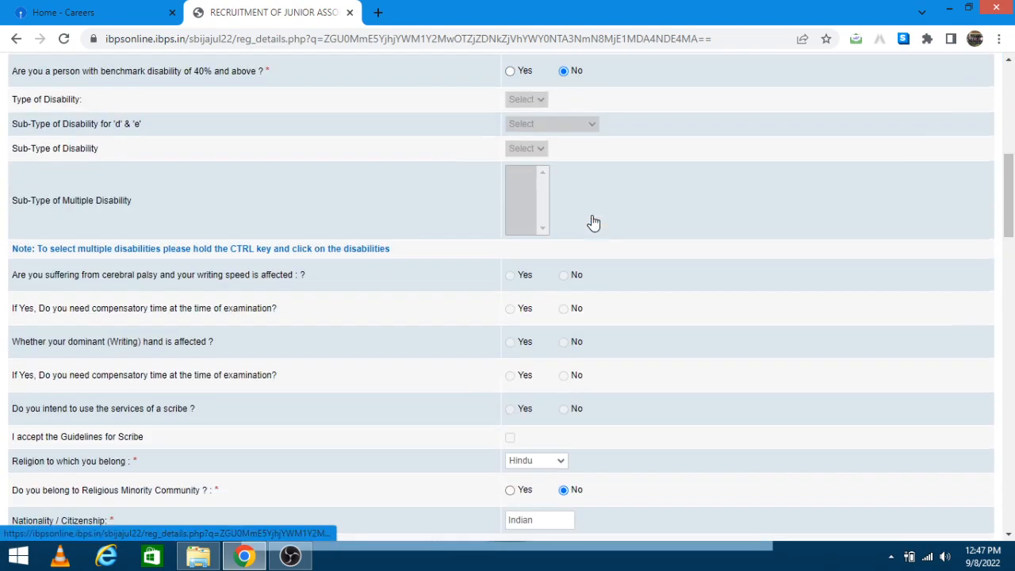
scroll(595, 221, down, 15)
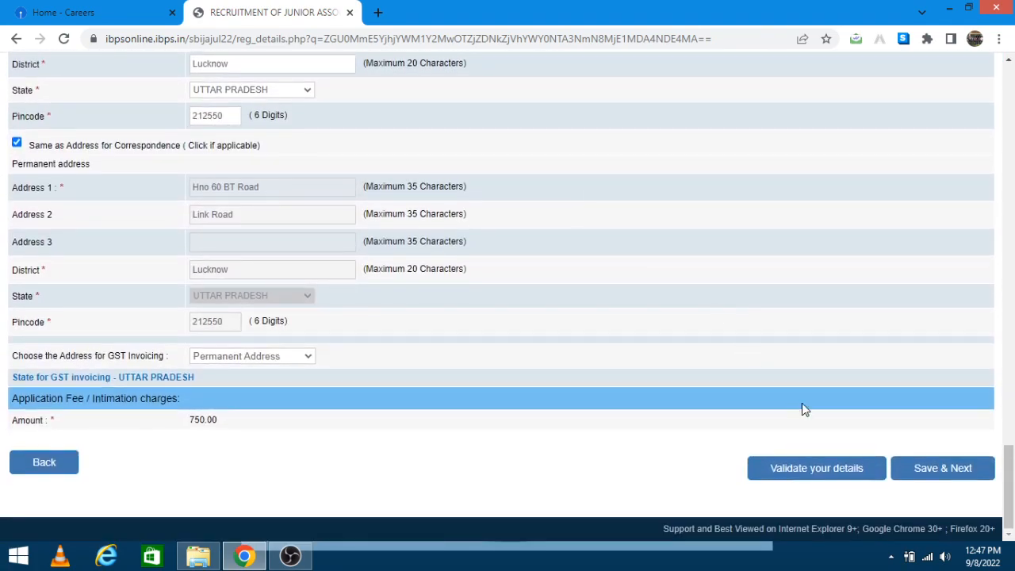
click(940, 469)
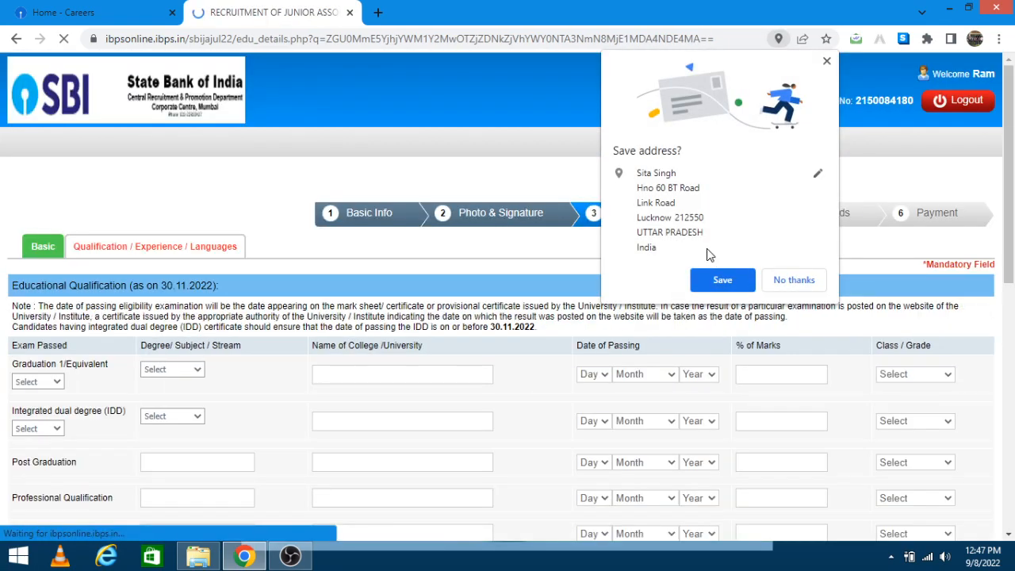
Step: Decline saving the address, then set graduation Passed, Science, from IIITDM Jabalpur
click(796, 280)
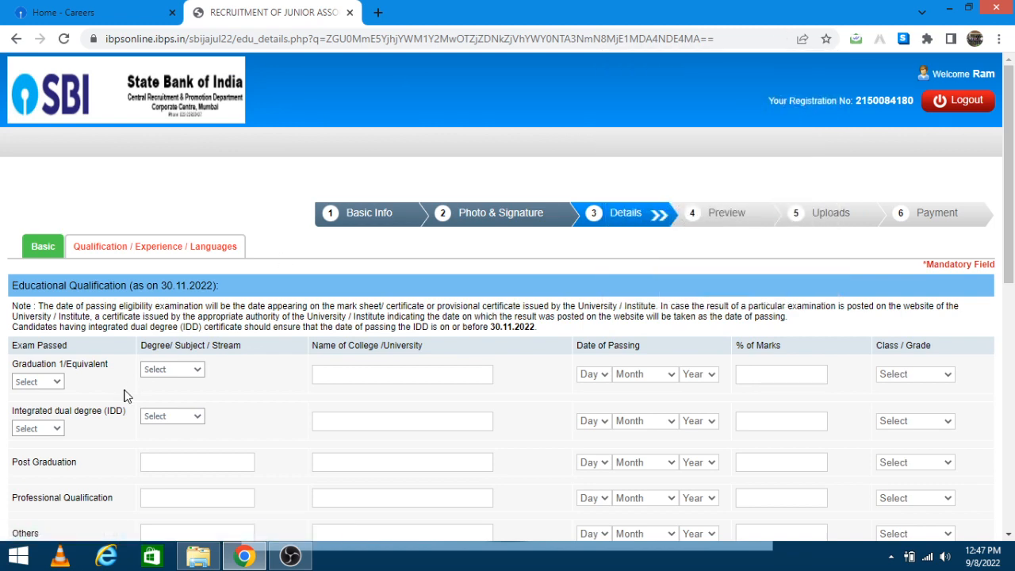
scroll(113, 385, down, 2)
click(45, 233)
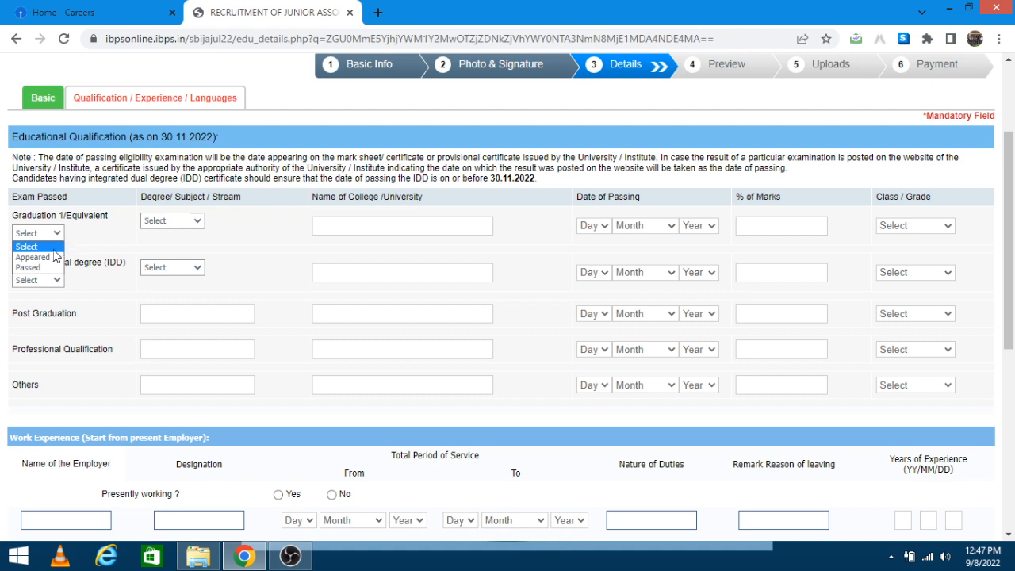
click(37, 268)
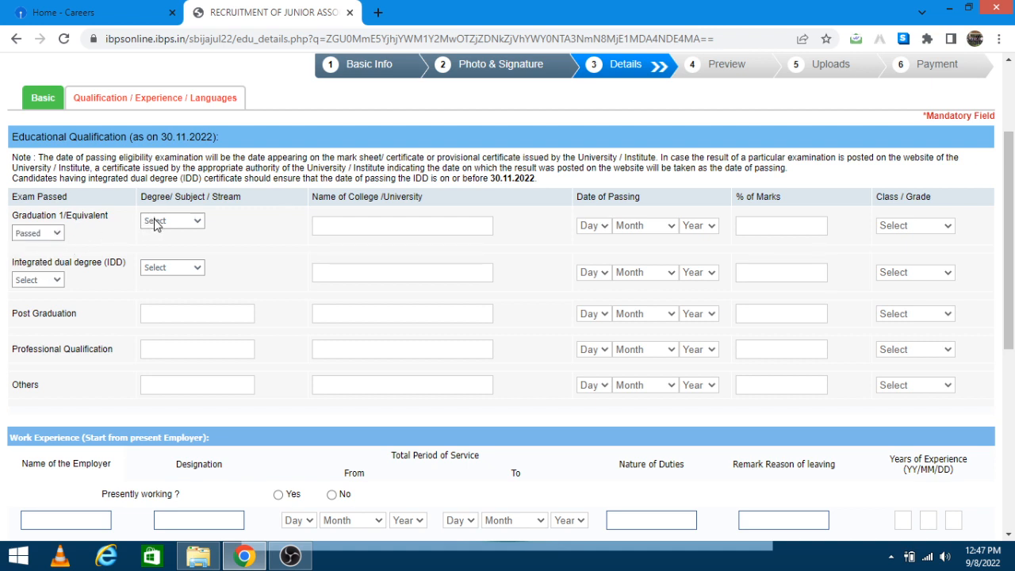
click(159, 223)
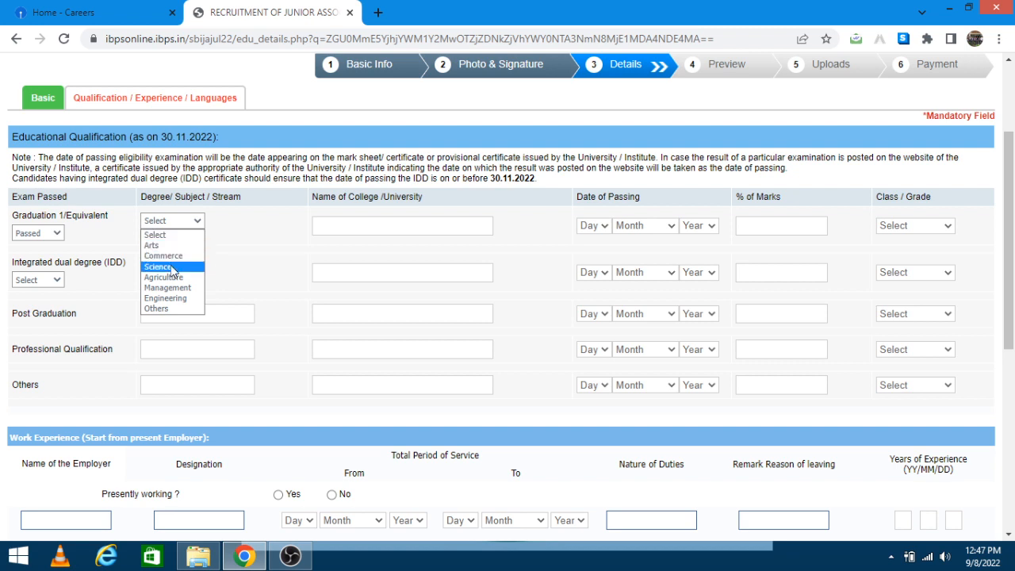
click(172, 268)
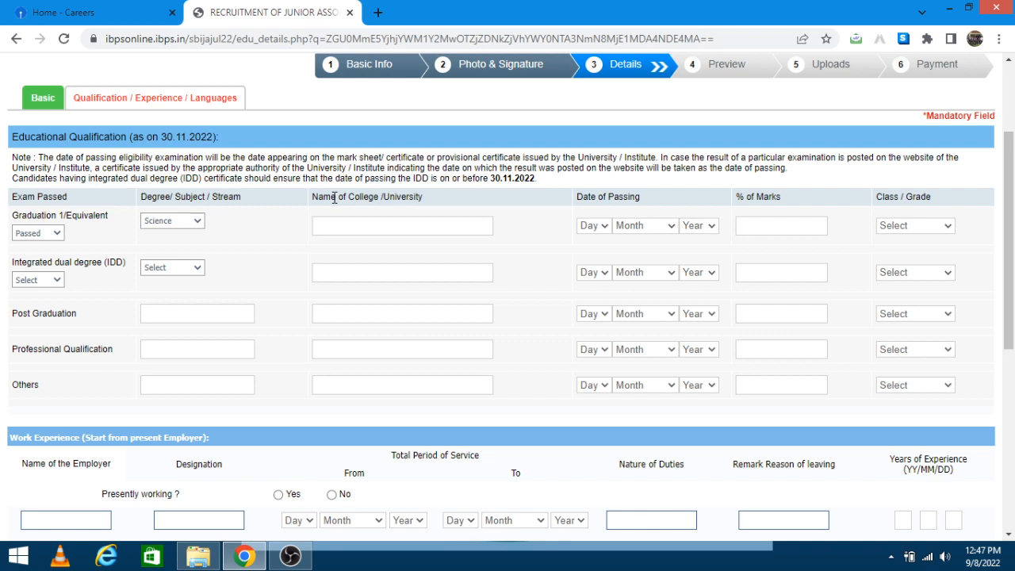
text(T)
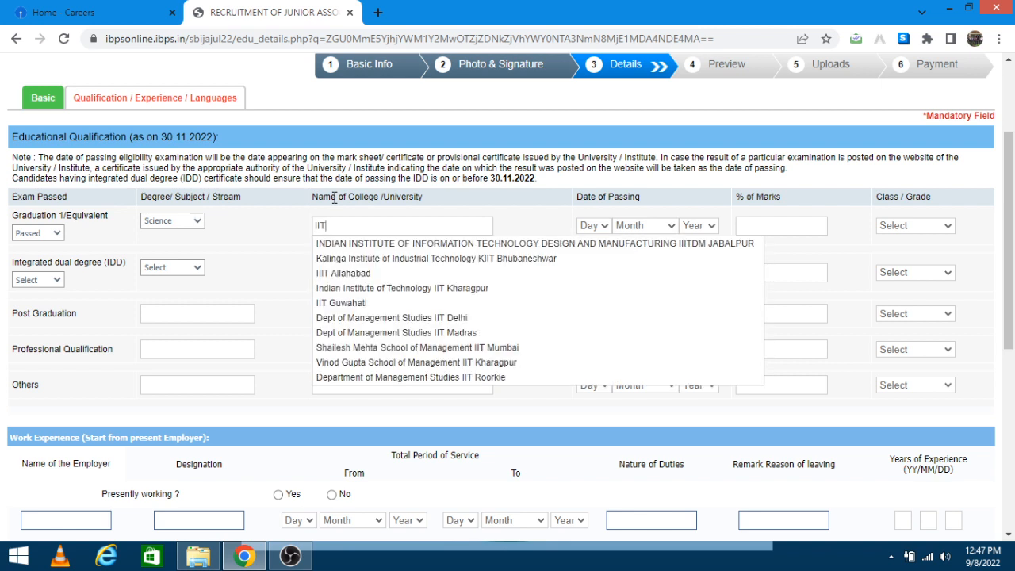
click(357, 248)
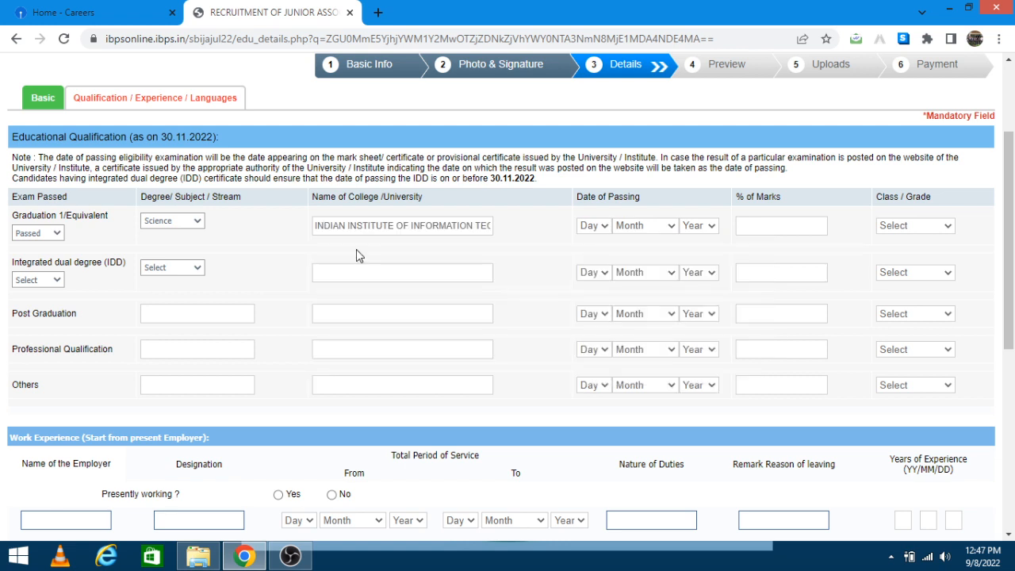
Step: Set the passing date to 03 June 2020, marks 85, and grade First Class
click(597, 229)
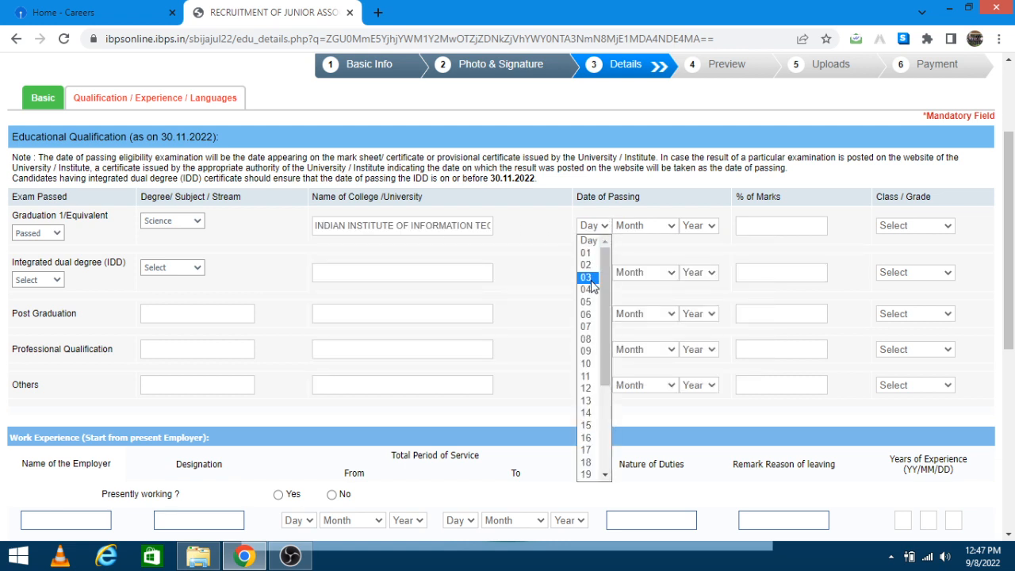
click(590, 278)
click(635, 225)
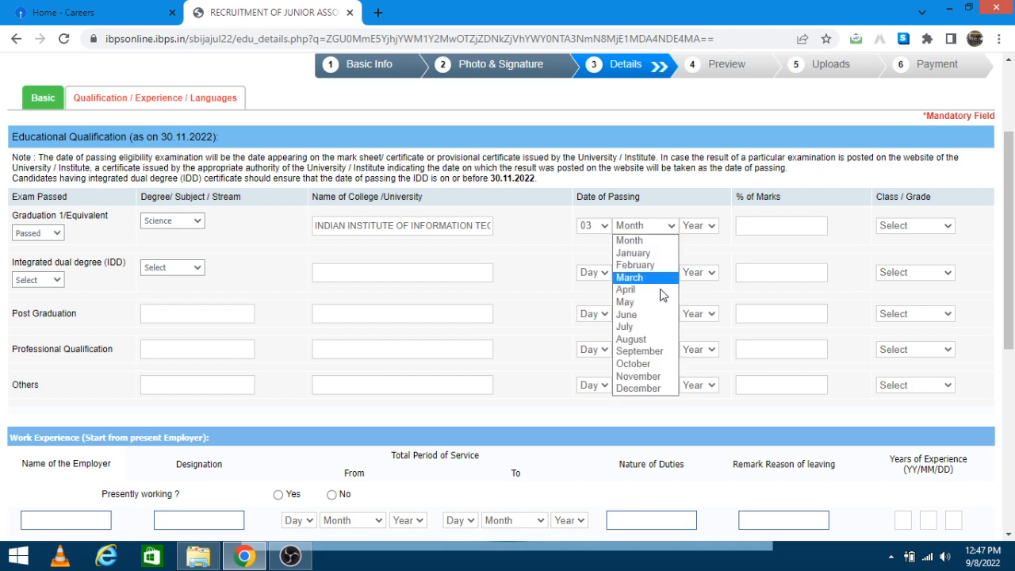
click(627, 314)
click(699, 227)
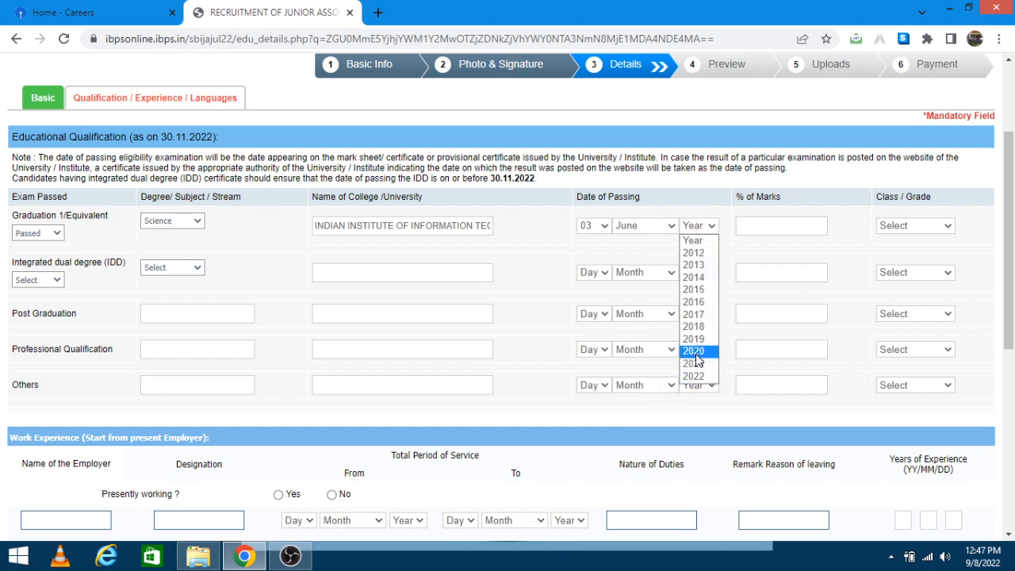
click(695, 351)
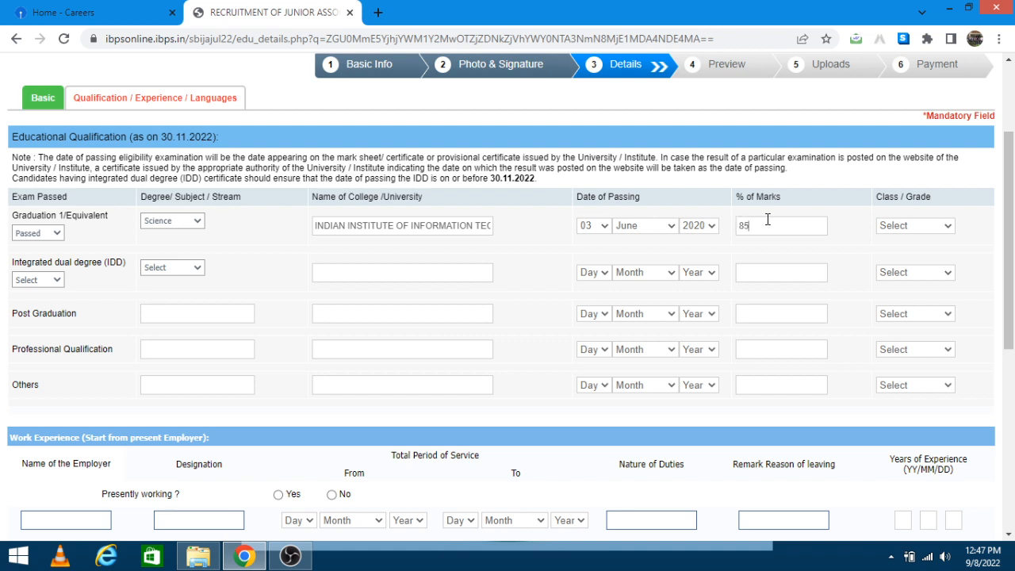
click(768, 220)
text(85)
click(887, 226)
click(909, 255)
Step: Answer No to 'Presently working' after first picking Yes by mistake
scroll(103, 389, down, 2)
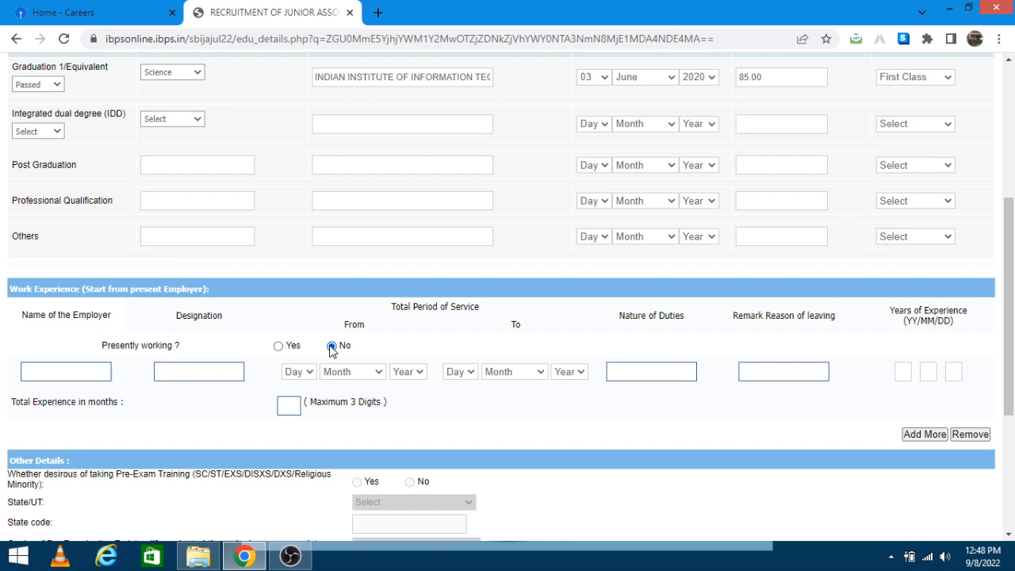
click(279, 347)
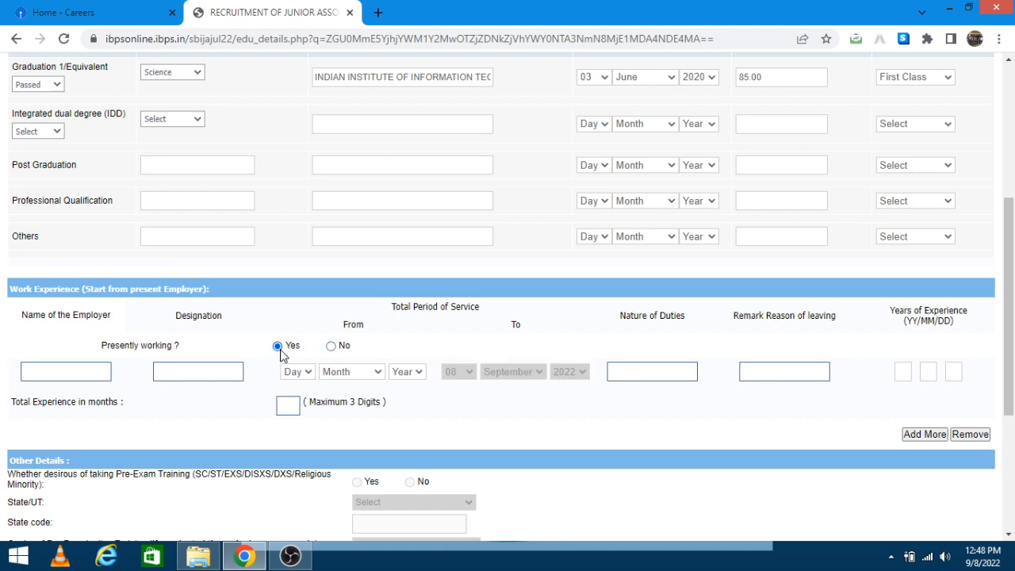
click(332, 348)
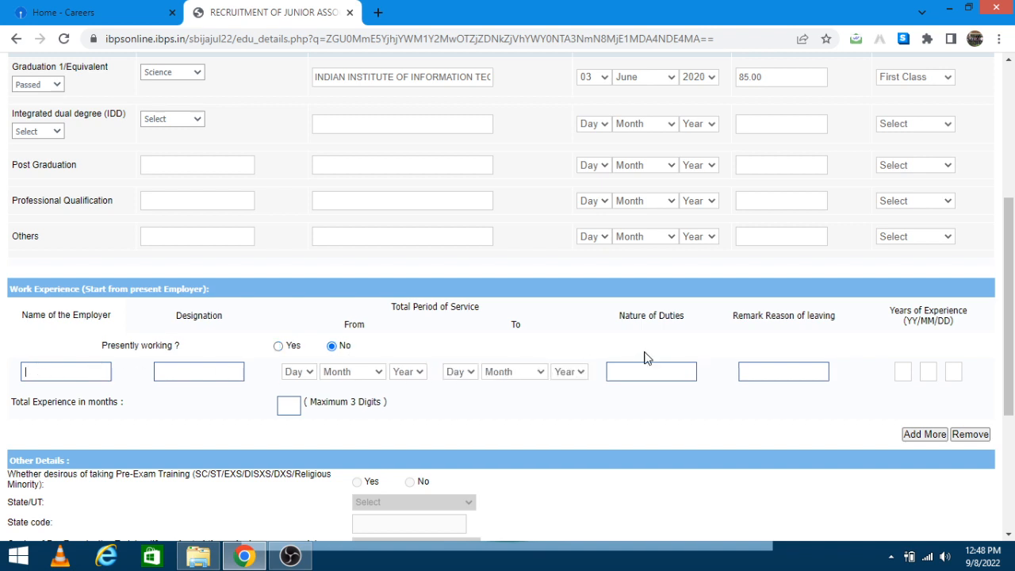
scroll(234, 373, down, 2)
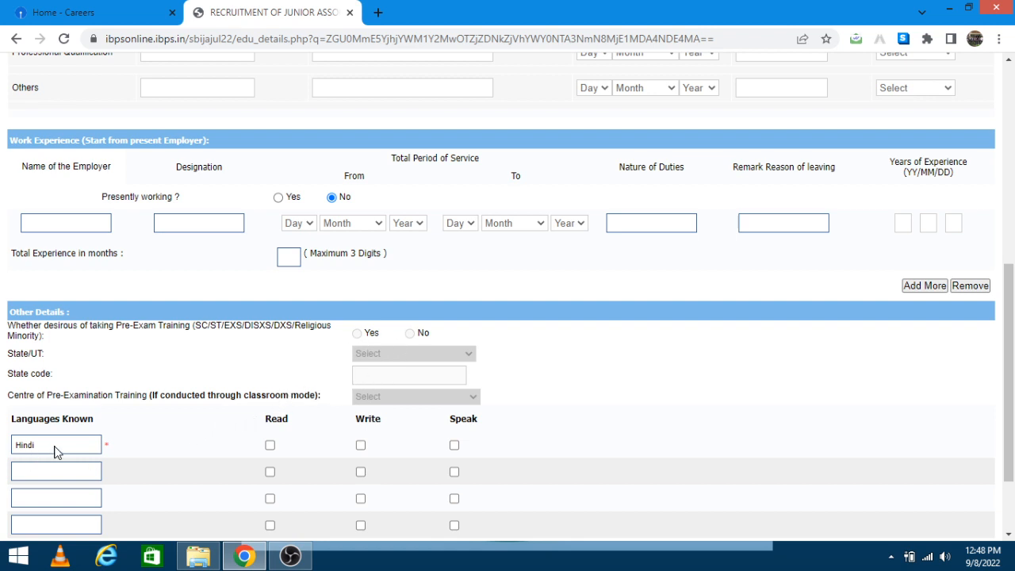
Step: Add English and tick Read, Write and Speak for English and Hindi
click(55, 466)
key(Tab)
key(space)
key(Tab)
key(space)
key(Tab)
key(space)
click(270, 445)
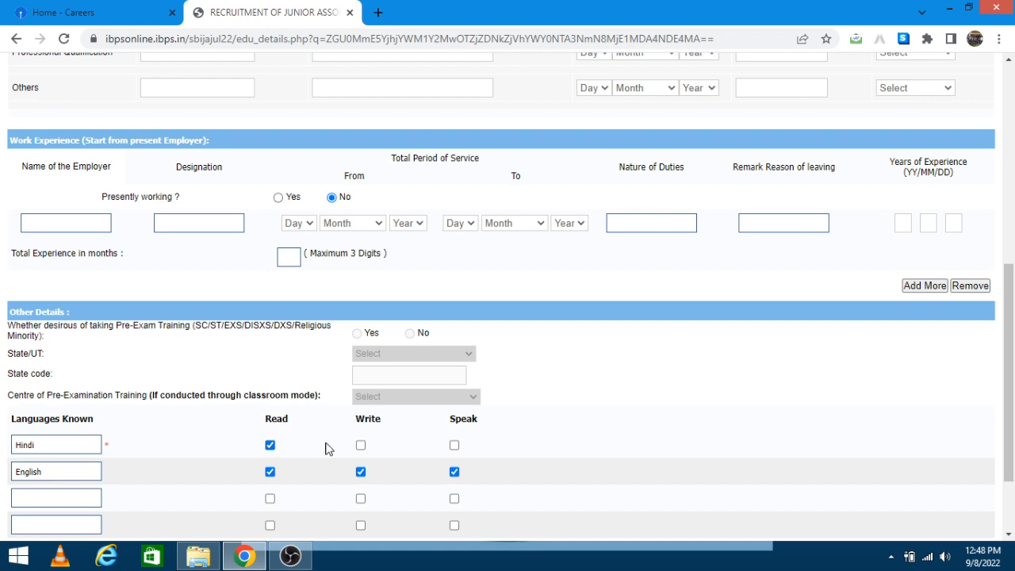
click(361, 445)
click(454, 446)
scroll(436, 436, down, 2)
Step: Remove the accidentally added Urdu entry along with its Read/Write/Speak ticks
click(52, 395)
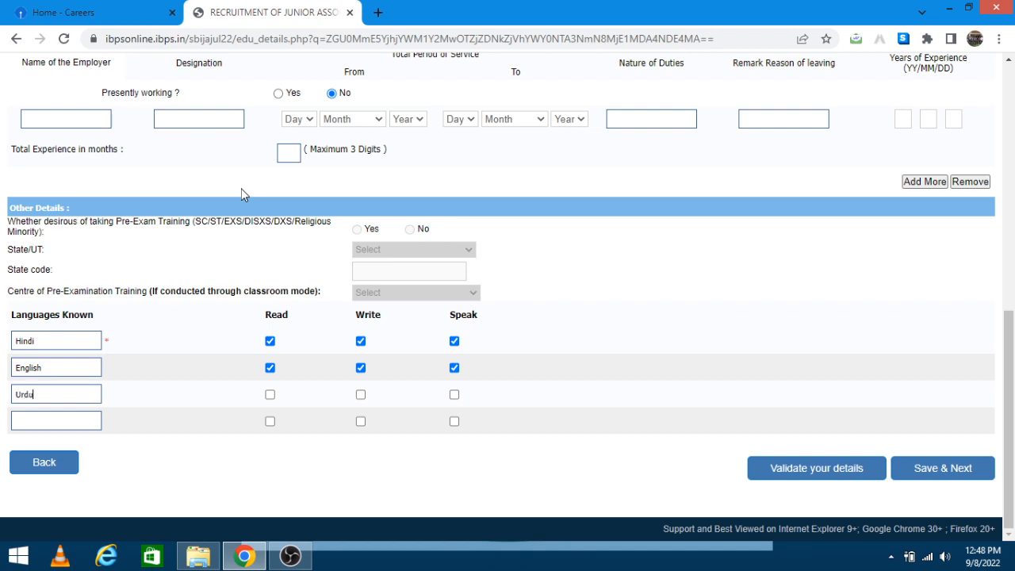
key(Tab)
key(space)
key(Tab)
key(space)
key(Tab)
key(space)
key(Tab)
click(270, 394)
click(361, 395)
click(455, 394)
drag(64, 395, 4, 397)
key(BackSpace)
Step: Validate the details successfully and save to open the registration preview
click(793, 468)
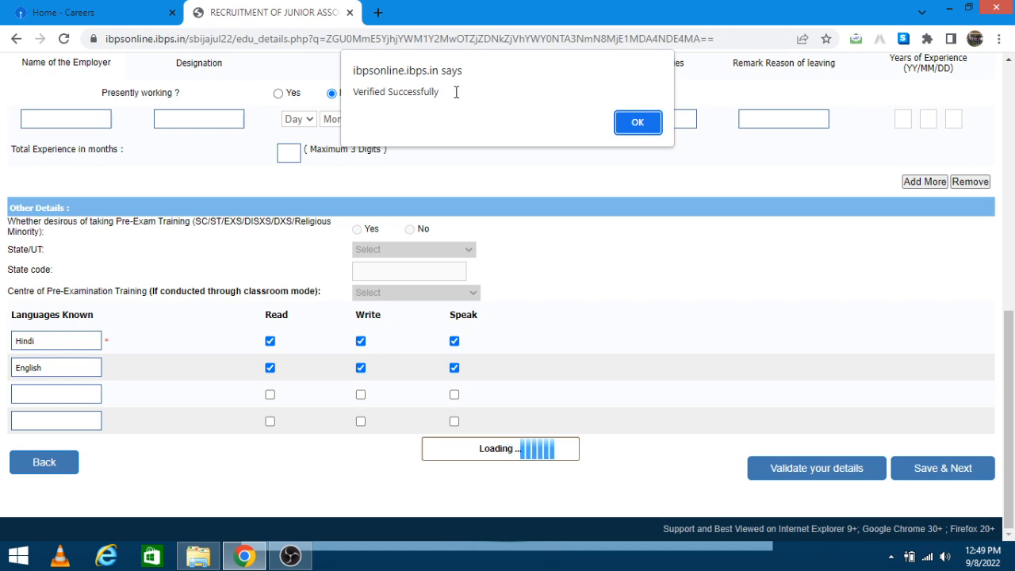
click(635, 123)
click(932, 473)
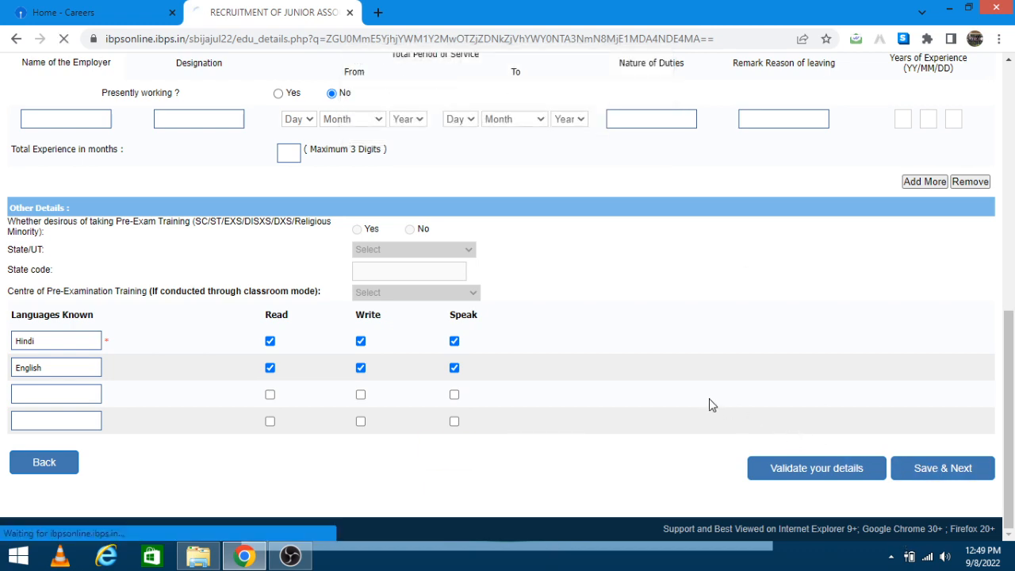
scroll(492, 234, down, 3)
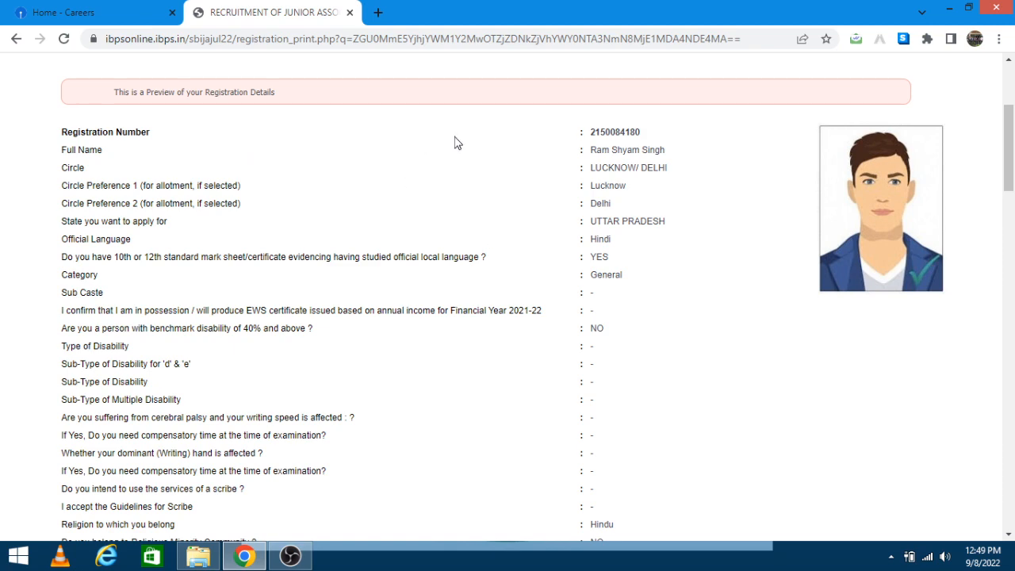
scroll(421, 189, down, 3)
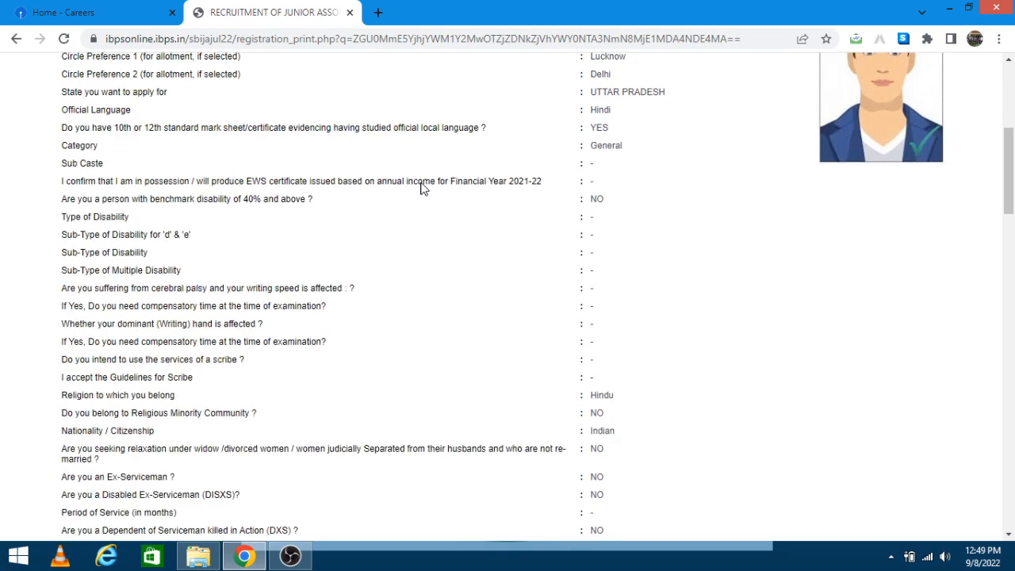
scroll(422, 189, down, 6)
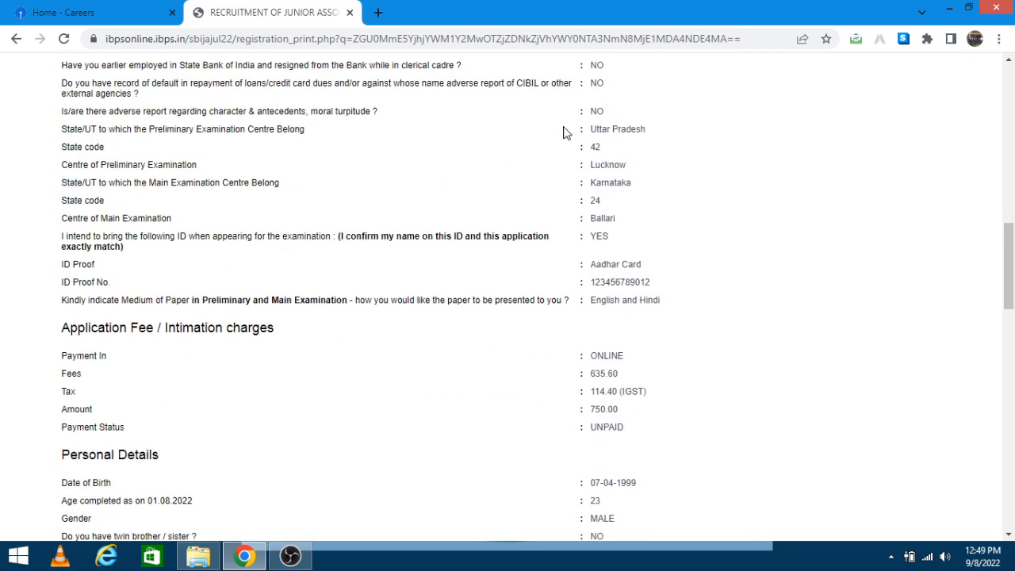
drag(587, 129, 650, 130)
drag(633, 183, 578, 188)
click(486, 231)
drag(565, 287, 703, 297)
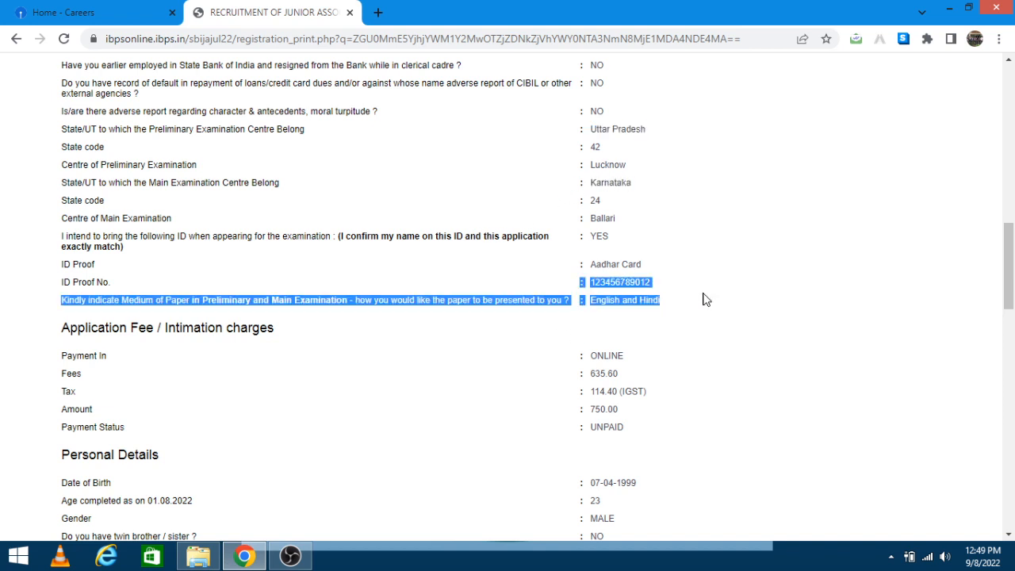
click(471, 397)
scroll(614, 341, down, 2)
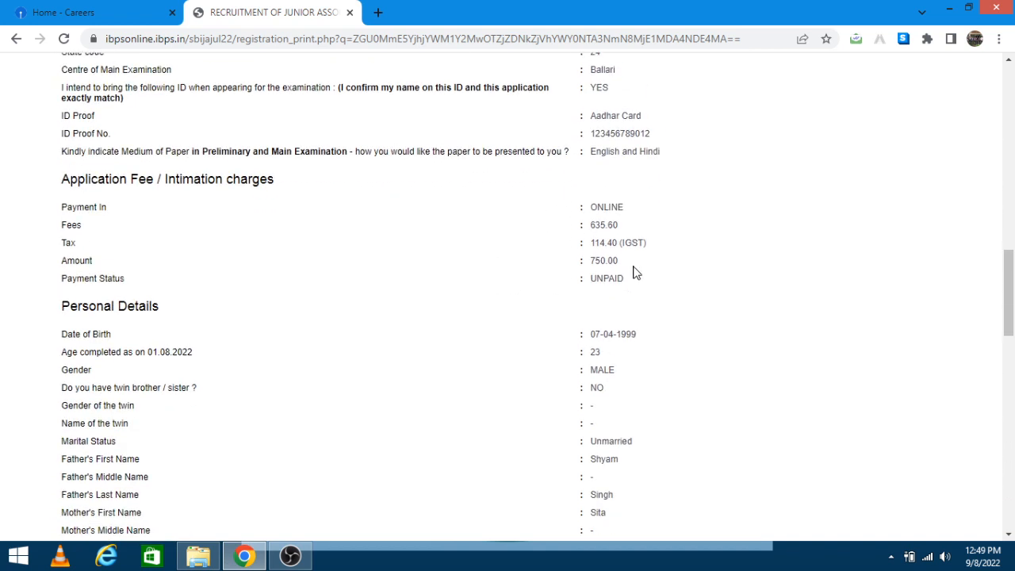
drag(632, 264, 580, 280)
scroll(433, 343, down, 2)
scroll(433, 342, down, 10)
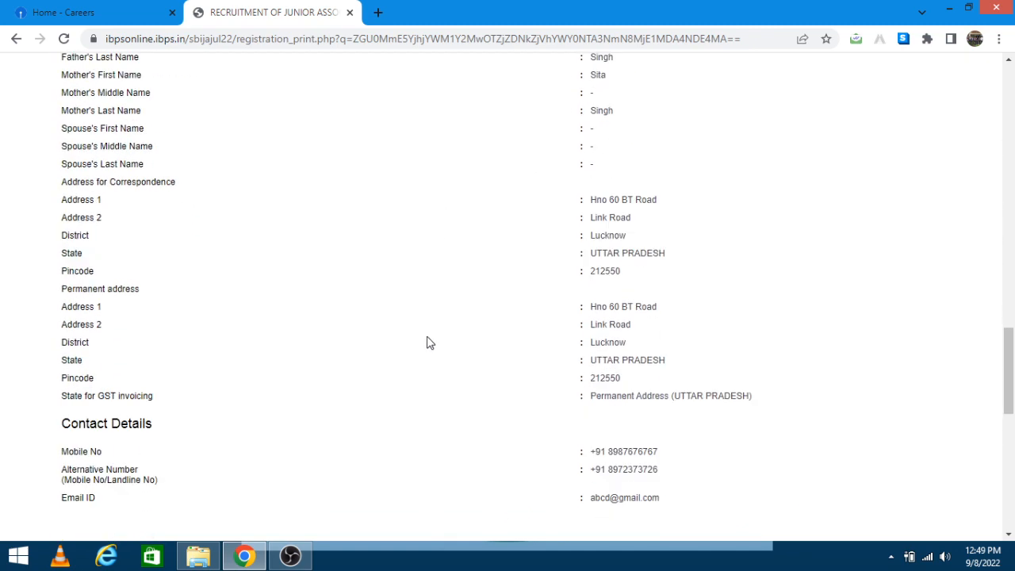
scroll(424, 335, down, 2)
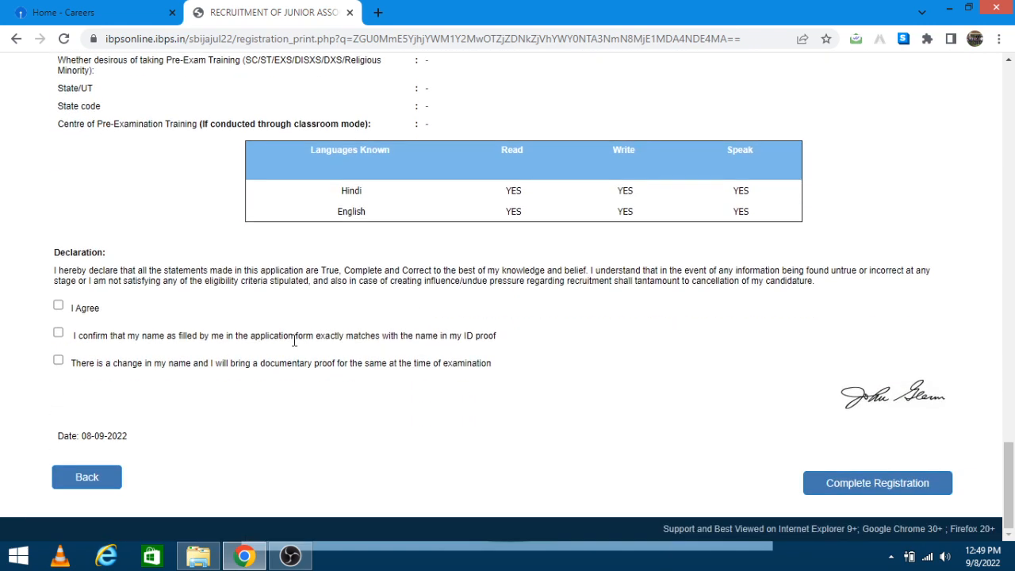
Step: Agree to the declaration and confirm the name matches the ID proof
click(57, 306)
click(58, 333)
click(58, 334)
click(58, 362)
Step: Complete the registration and accept both confirmation prompts
click(825, 490)
click(581, 168)
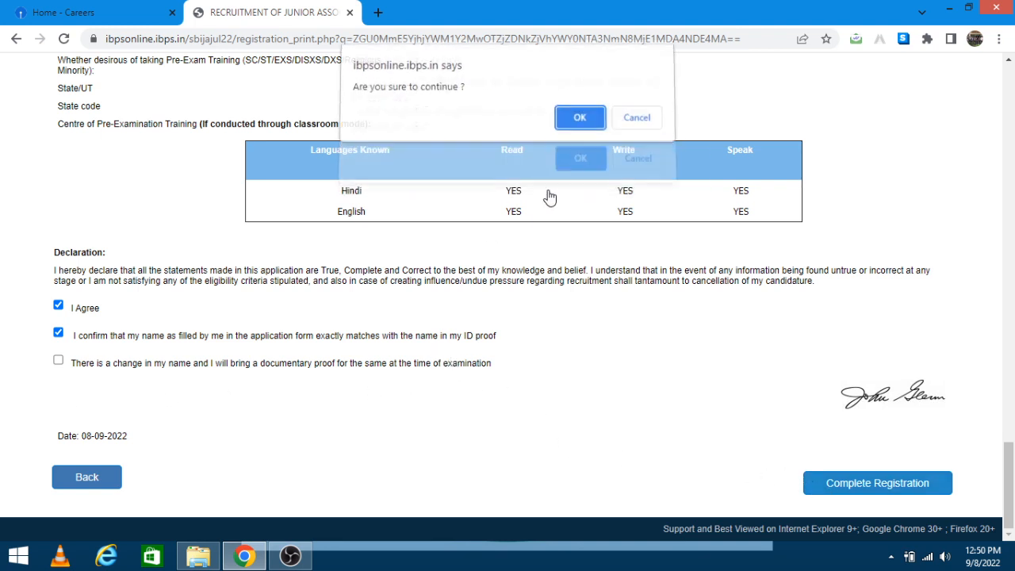
click(580, 125)
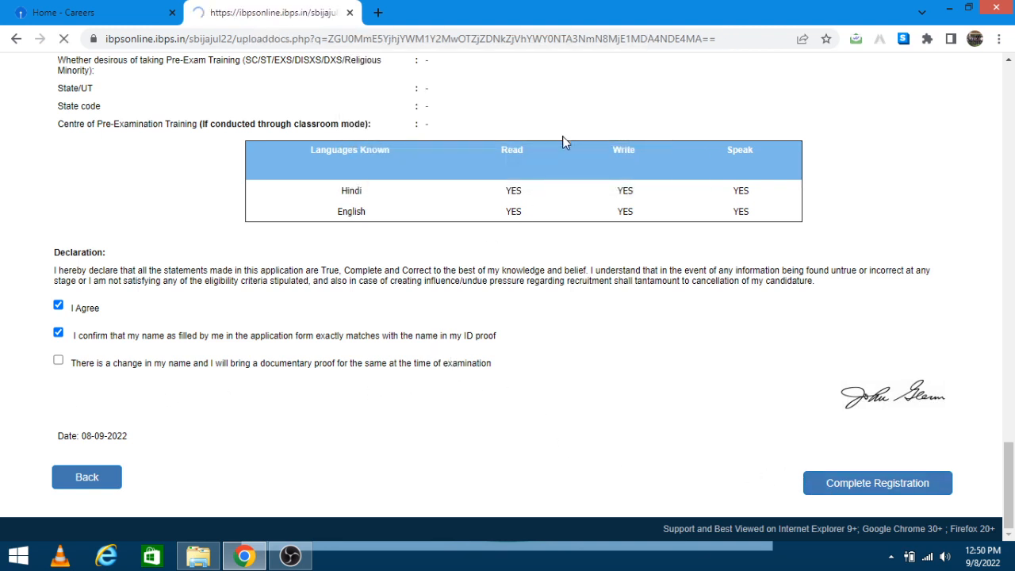
Step: Attach the Thumb image as the left thumb impression and accept its preview
click(421, 276)
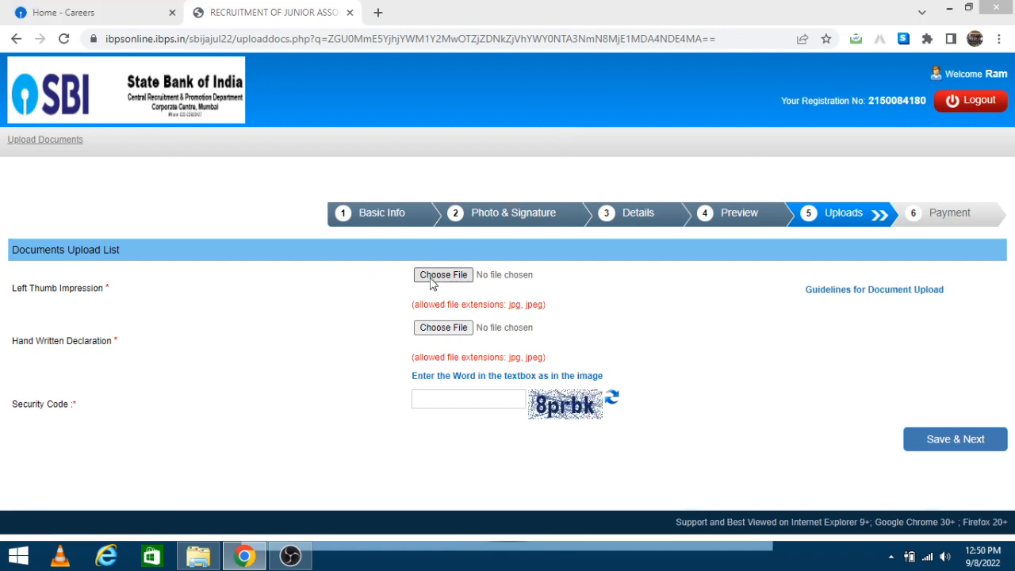
click(458, 125)
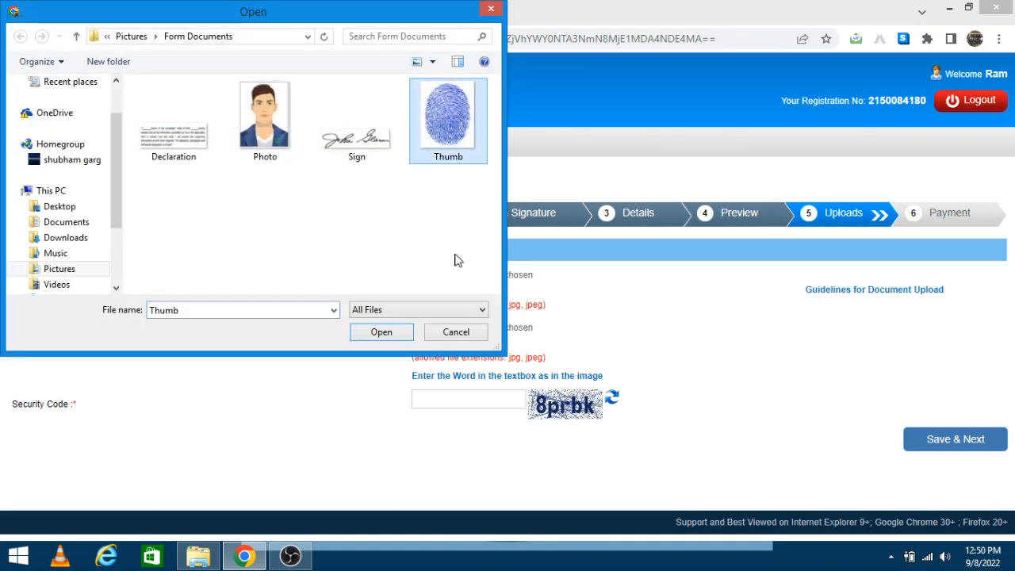
click(393, 333)
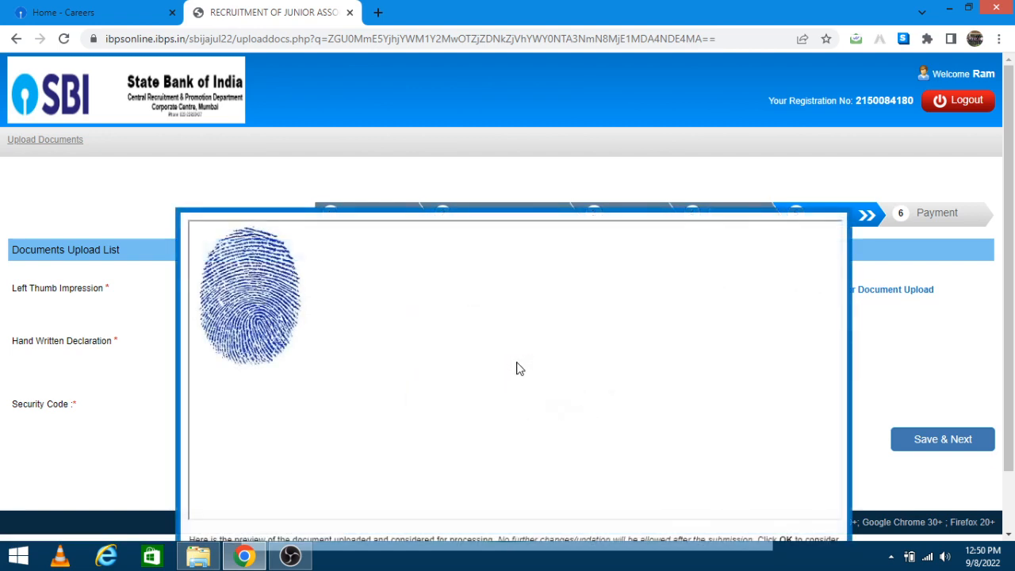
scroll(471, 433, down, 1)
click(476, 512)
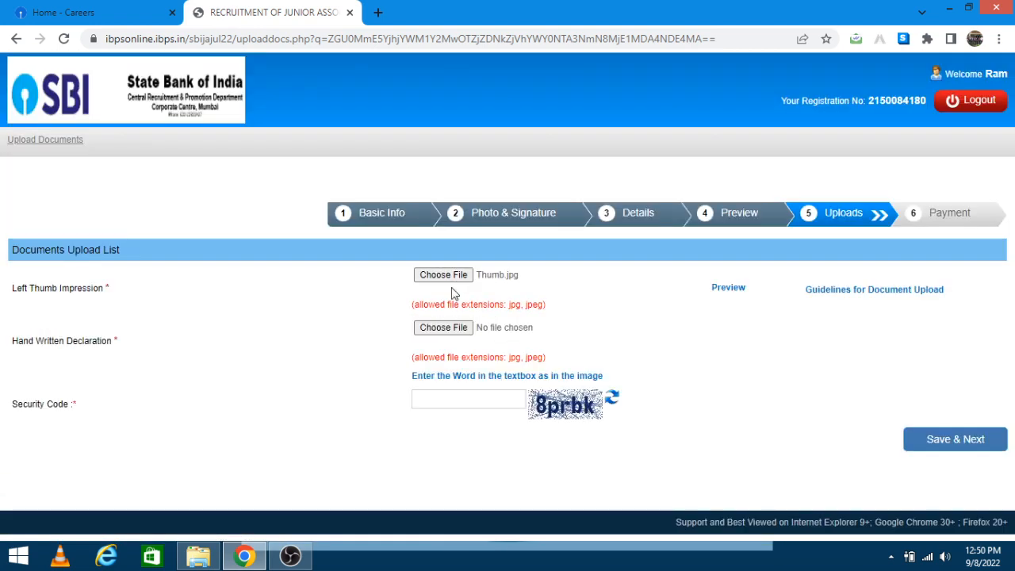
Step: Attach the Declaration image as the hand-written declaration and accept its preview
click(431, 328)
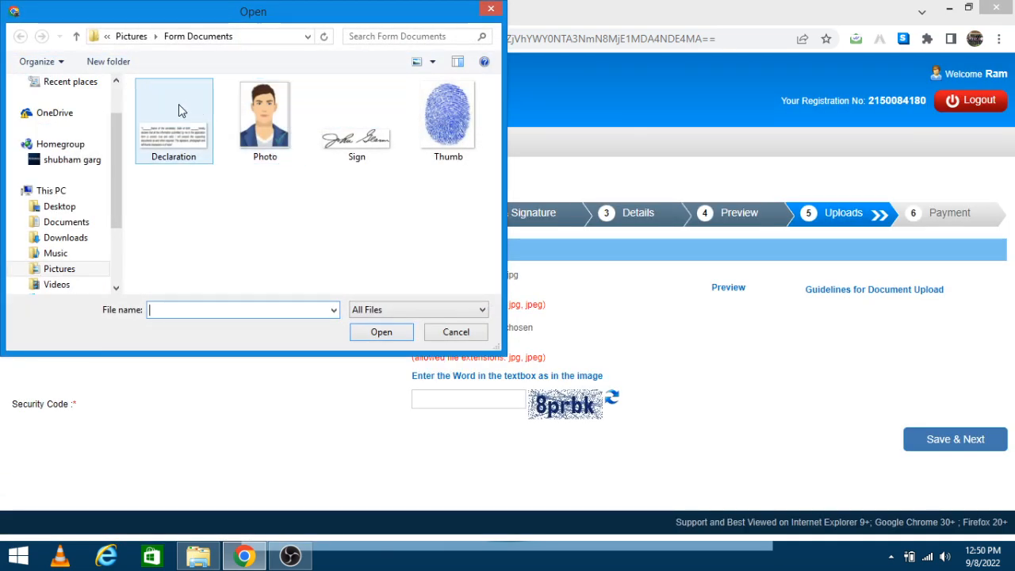
click(179, 106)
click(381, 332)
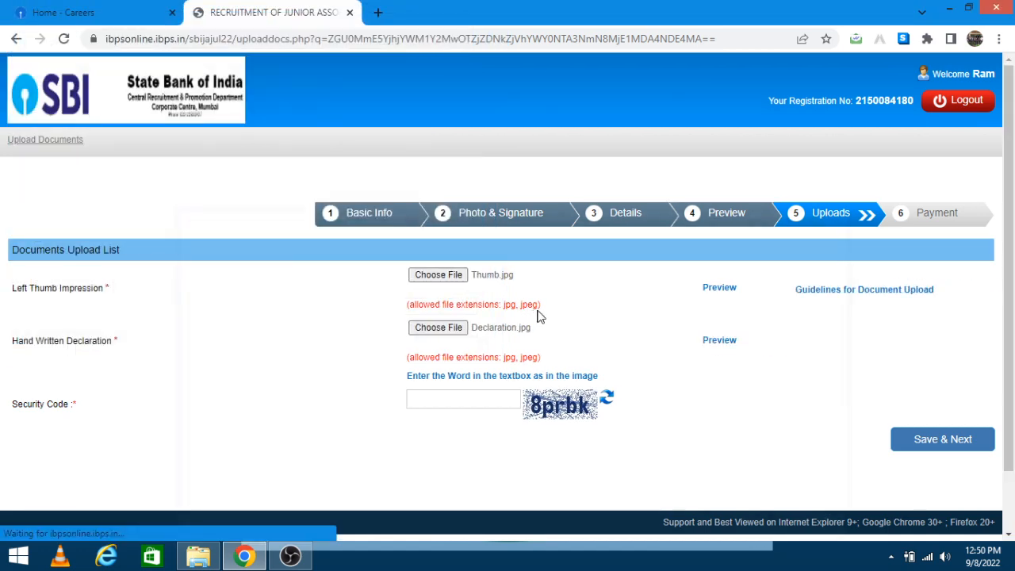
scroll(341, 242, down, 1)
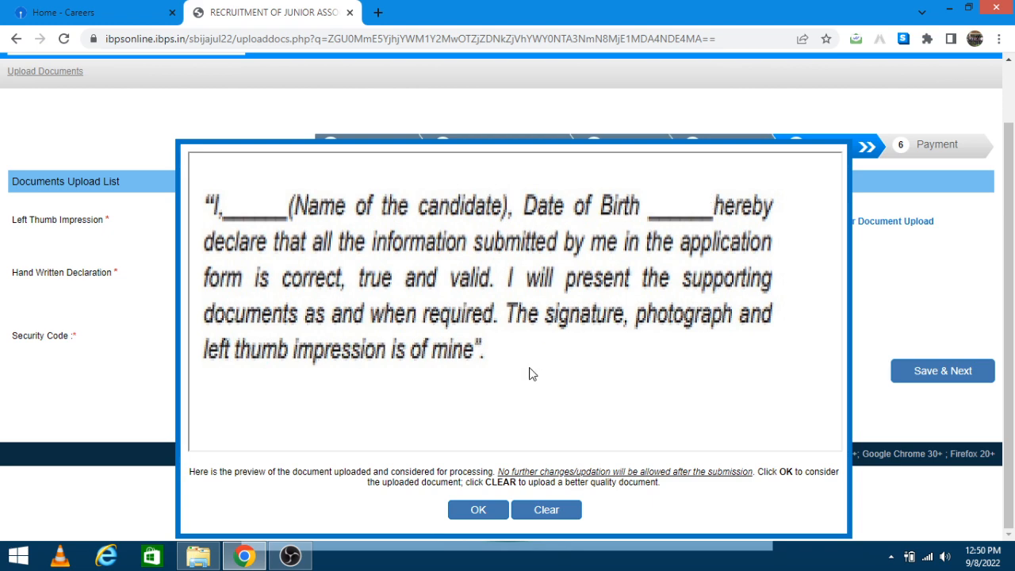
click(480, 510)
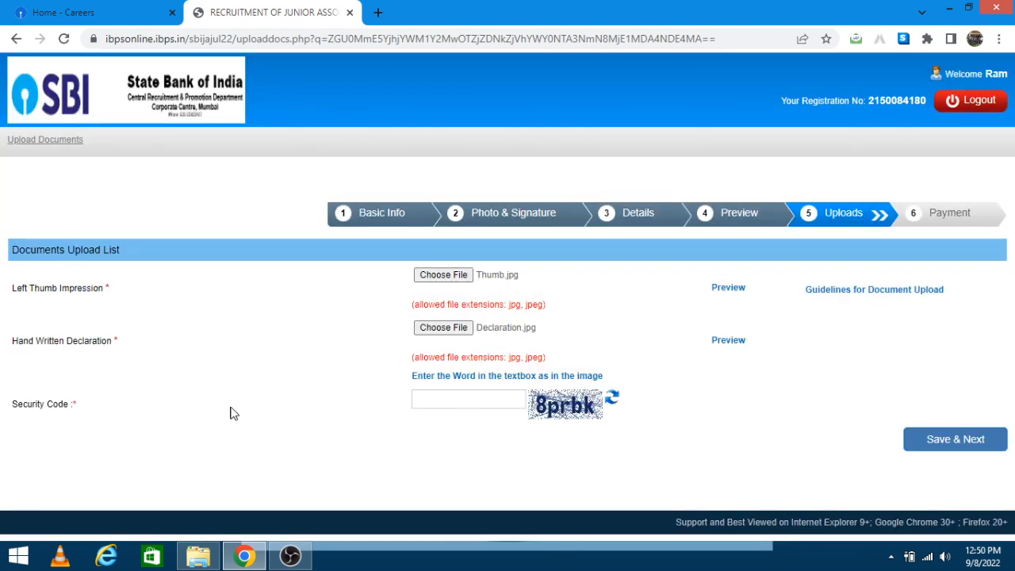
Step: Enter the uploads page security code, then Save & Next and confirm the data is final
click(421, 399)
text(8prbk)
click(973, 443)
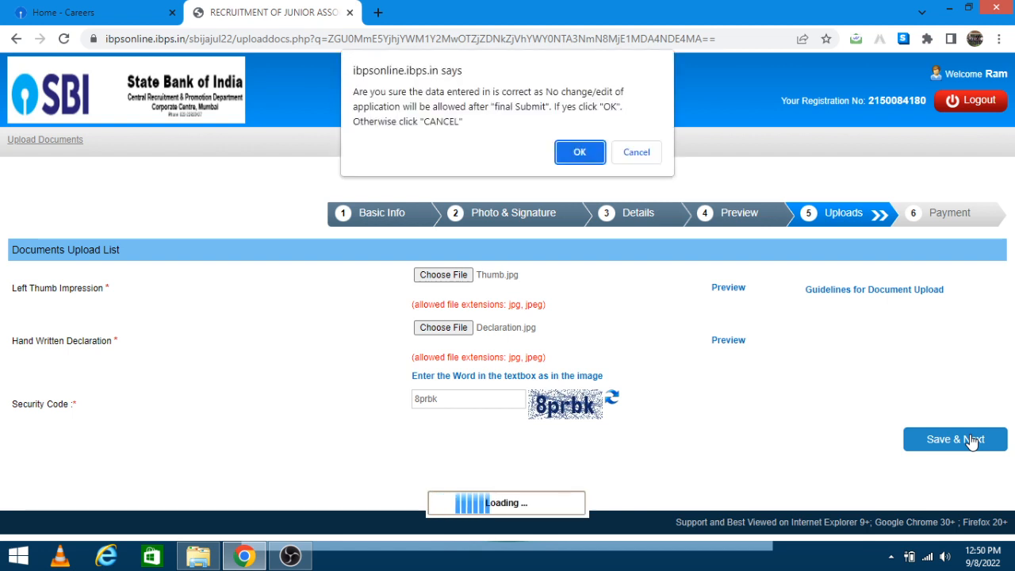
click(580, 152)
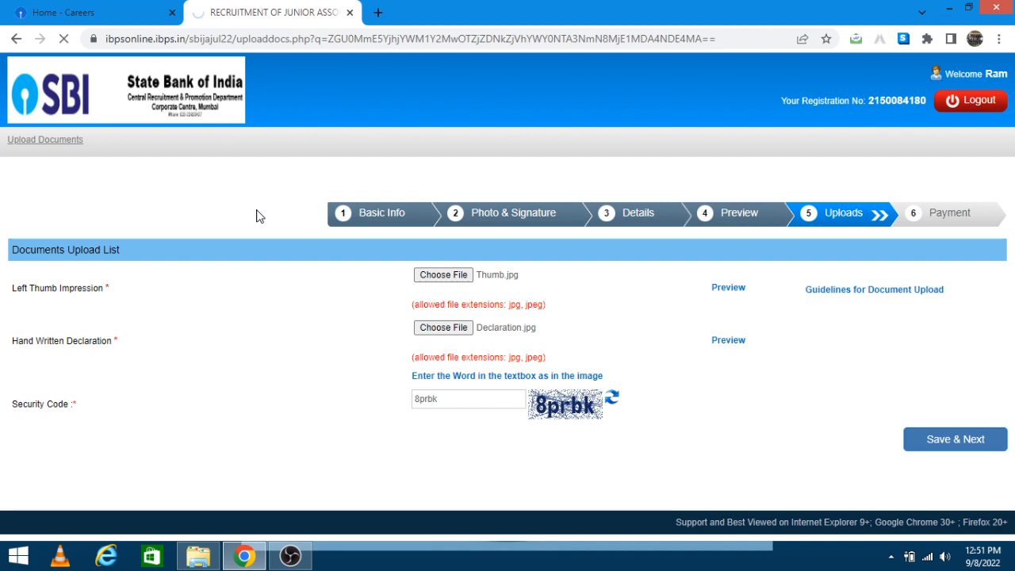
Step: Reload to the payment step, enter the security code, and submit the ₹750.00 fee form
key(F5)
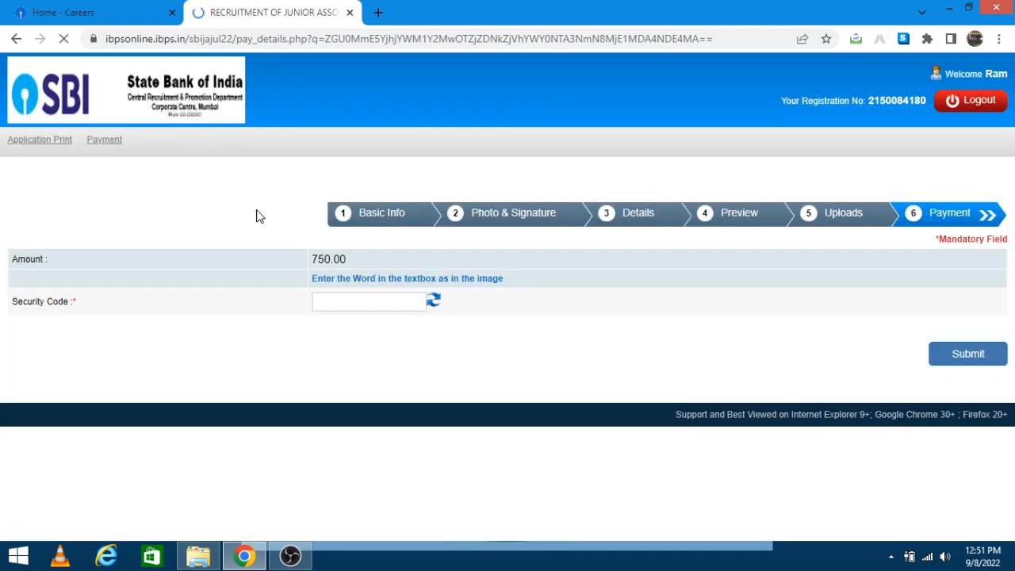
click(359, 302)
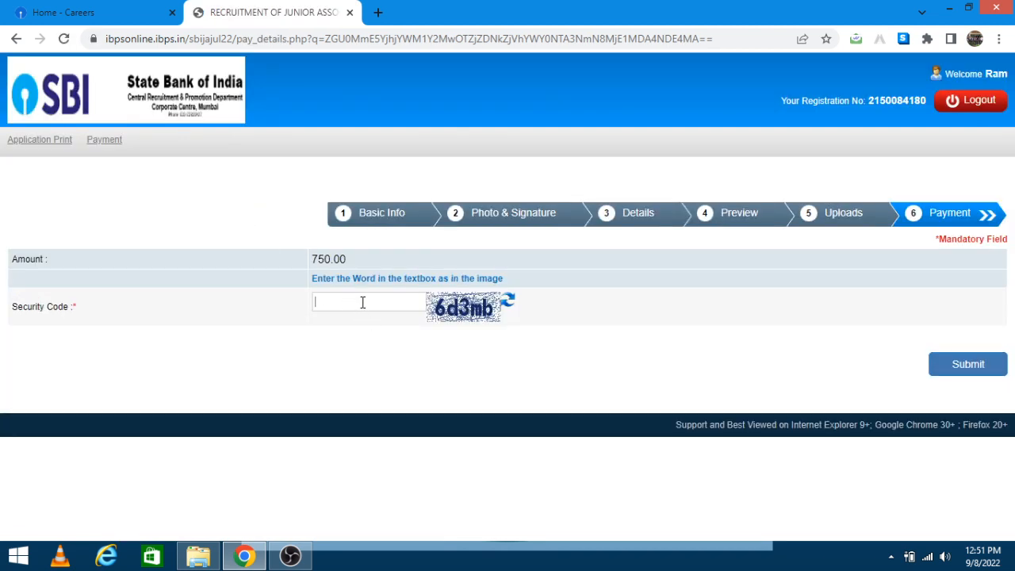
text(6d3mb)
click(973, 365)
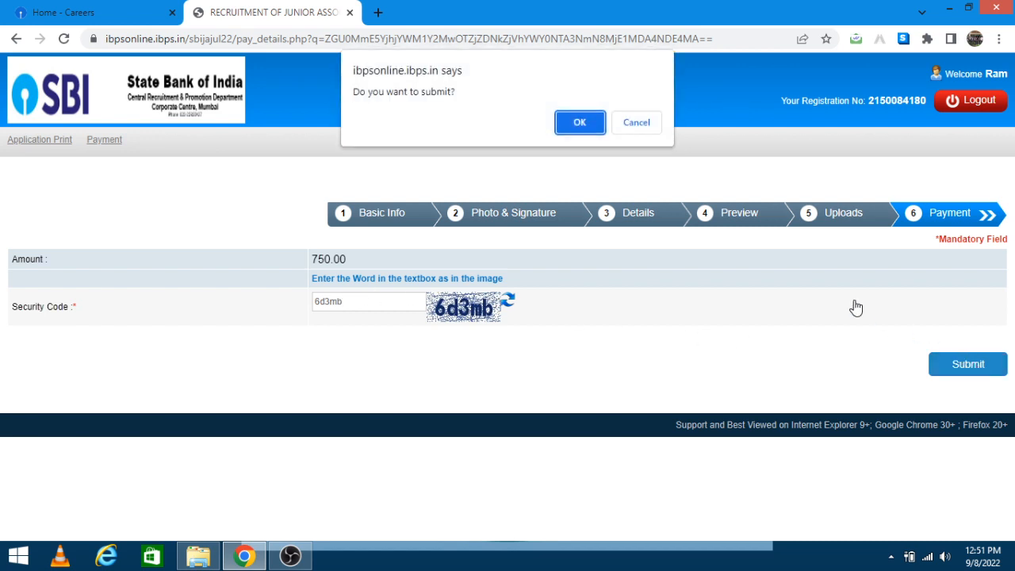
click(582, 123)
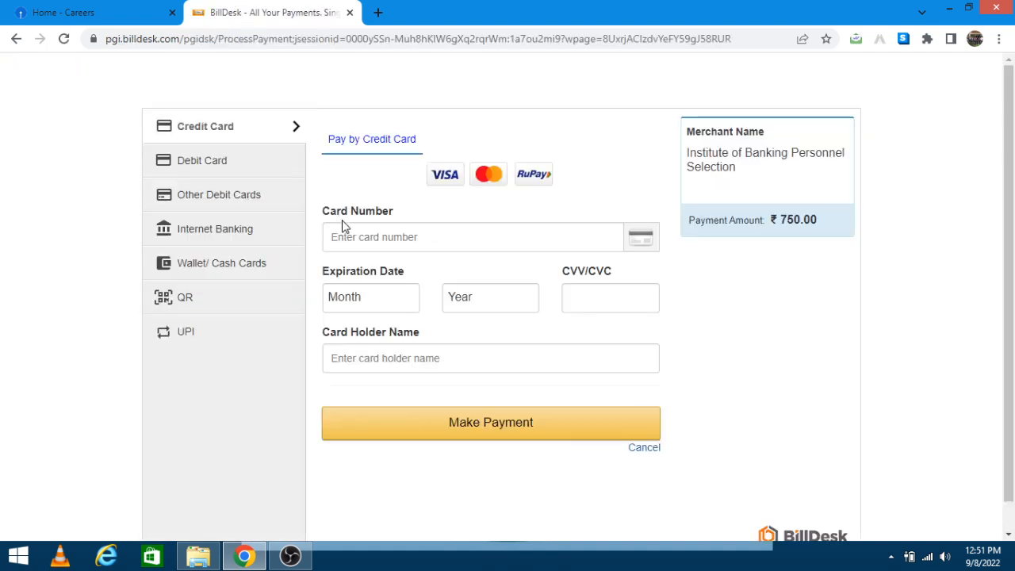
Step: Review the BillDesk payment options and choose UPI as the payment method
click(212, 162)
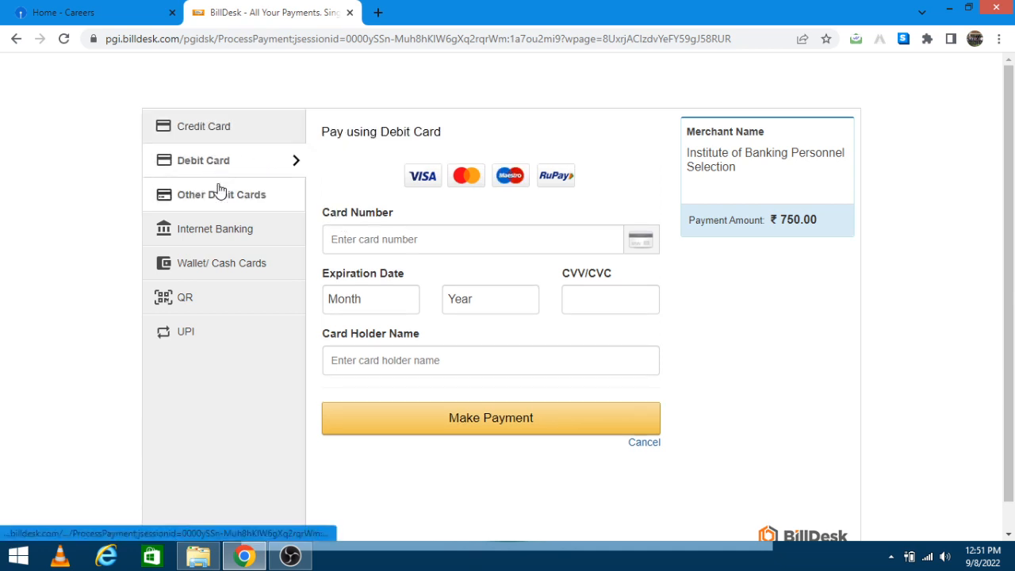
click(213, 198)
click(211, 230)
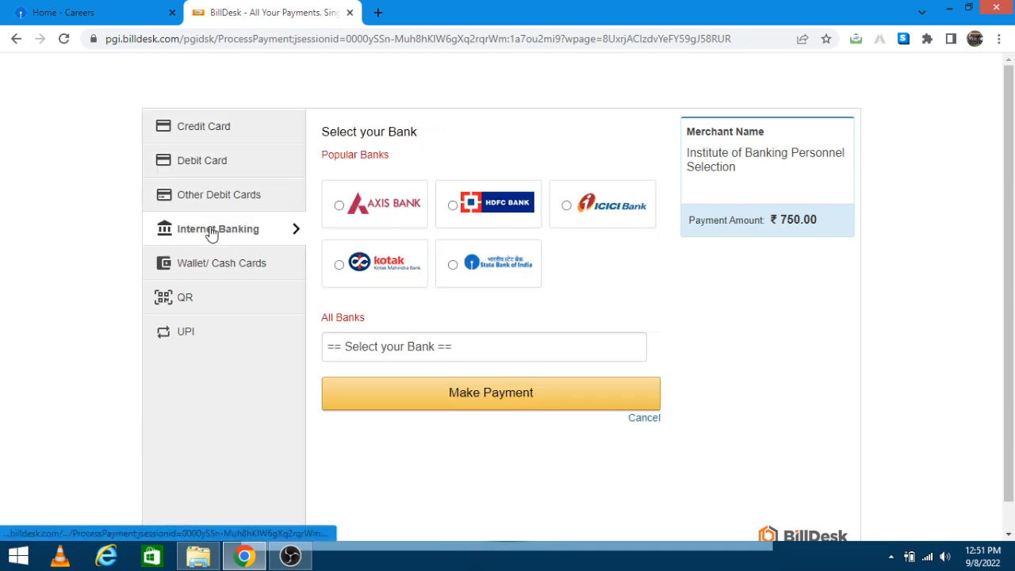
click(205, 275)
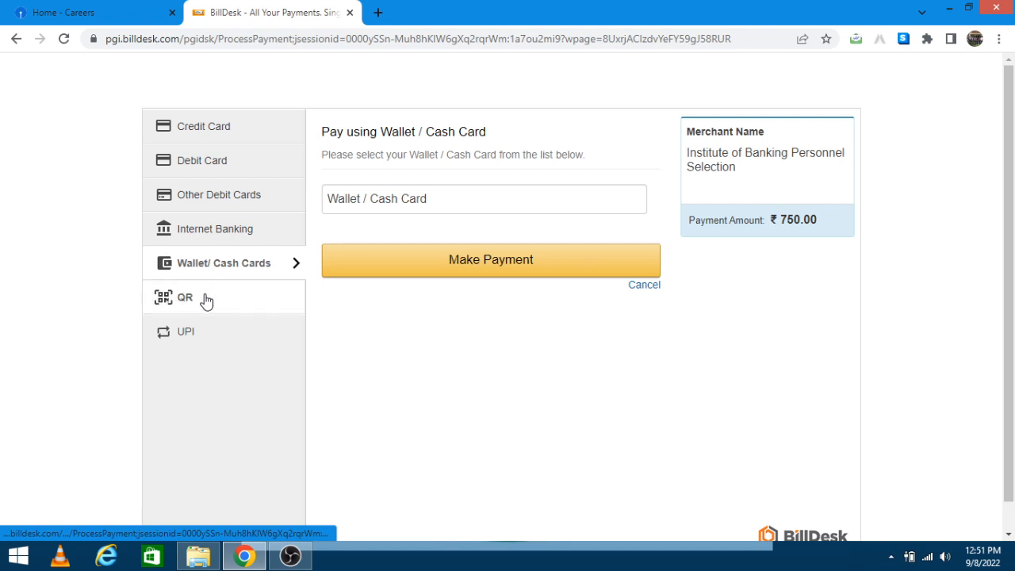
click(205, 299)
click(209, 333)
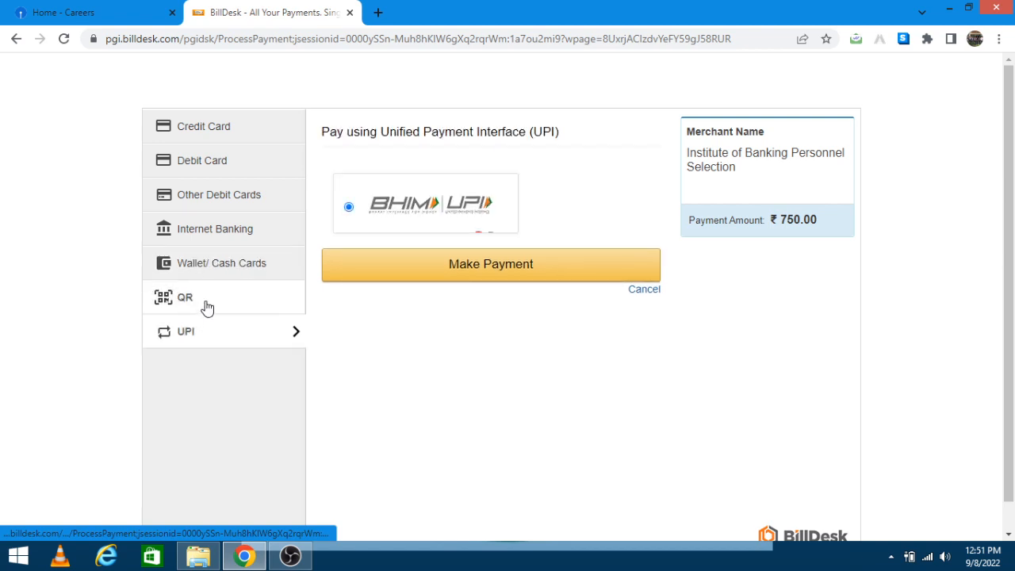
click(207, 308)
click(200, 333)
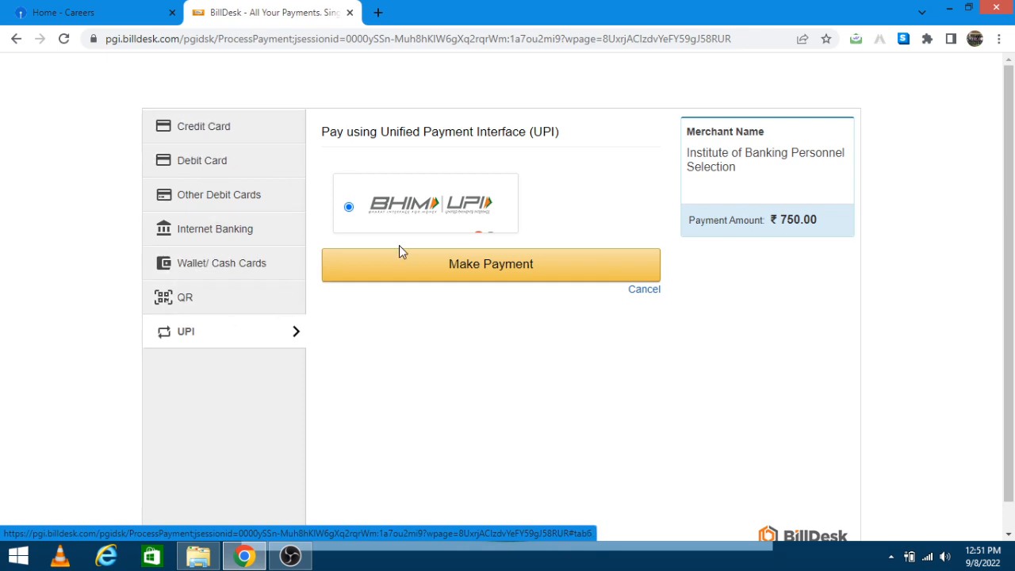
Step: Make the UPI payment with zero convenience fee and reveal the scannable QR code
click(411, 276)
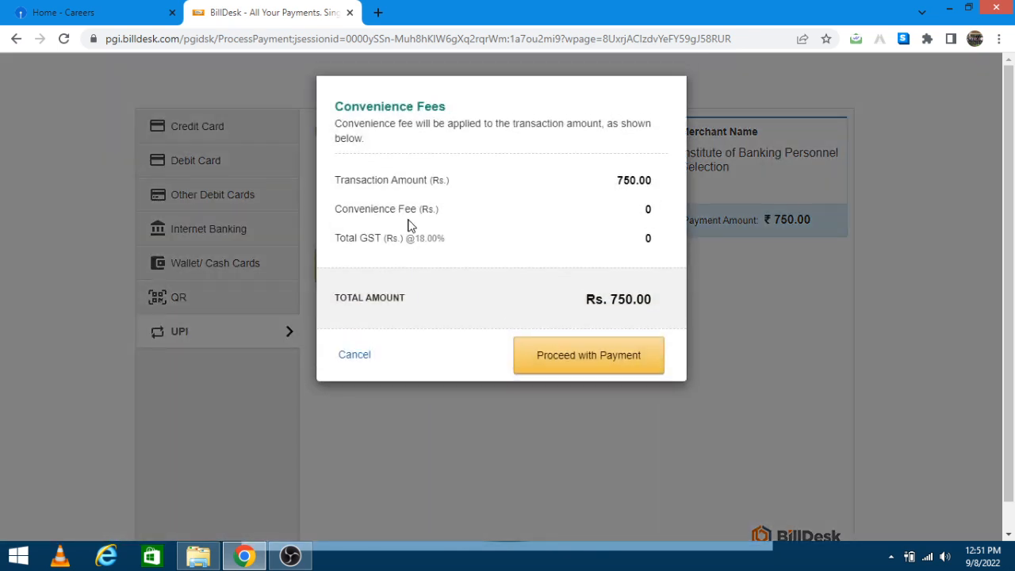
click(565, 355)
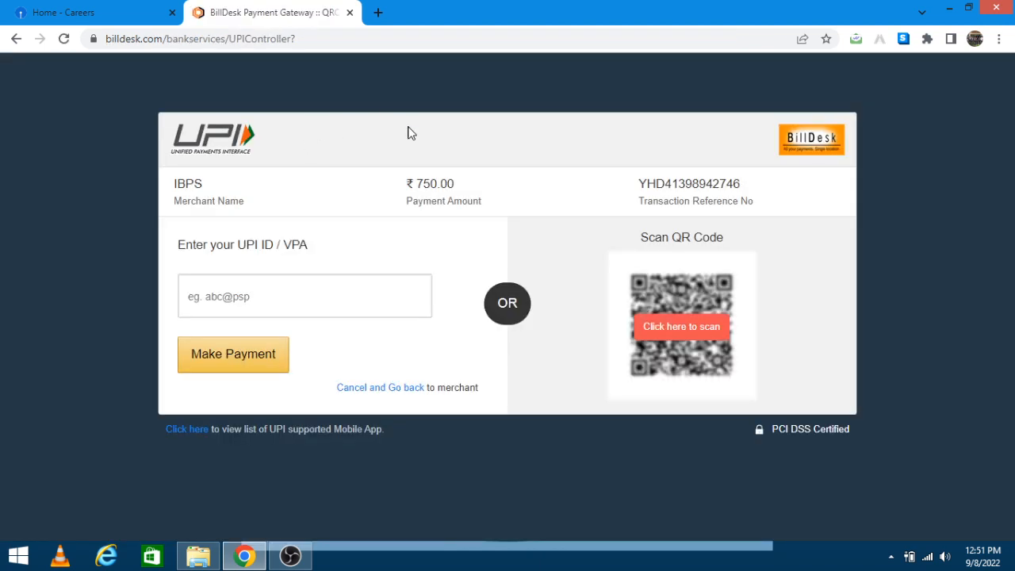
click(253, 310)
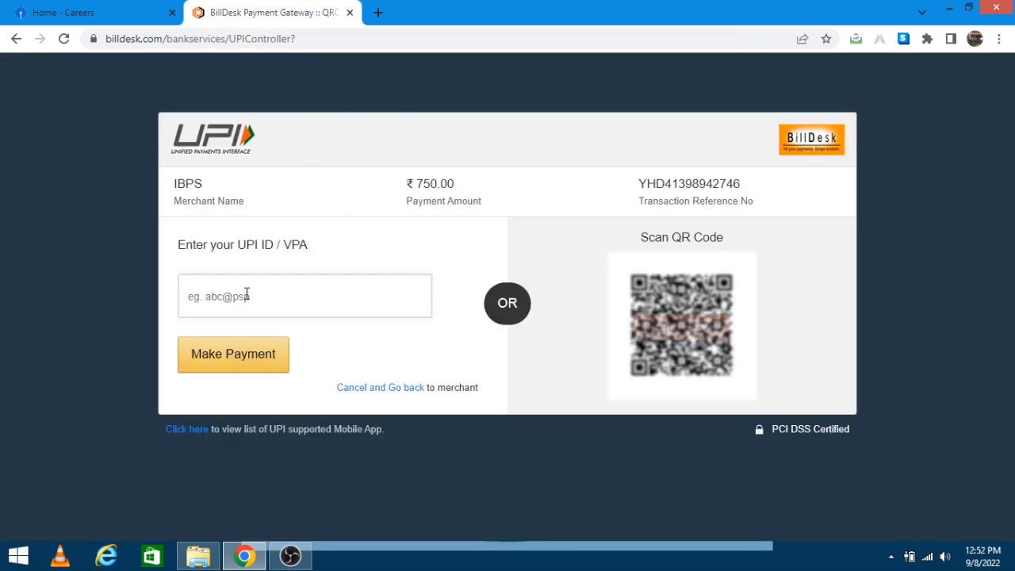
click(683, 328)
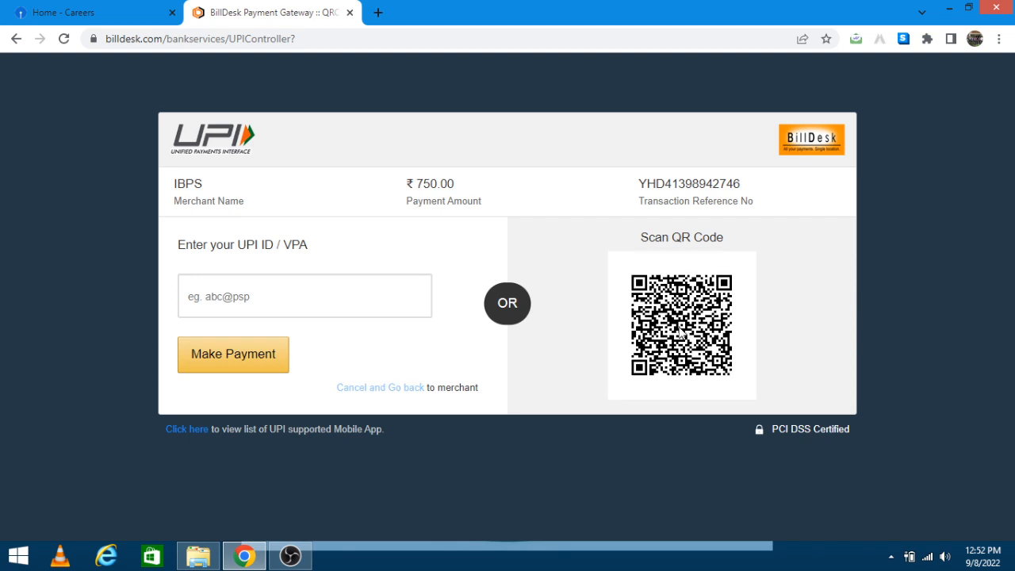
drag(641, 271, 695, 326)
drag(719, 282, 628, 328)
drag(660, 295, 745, 332)
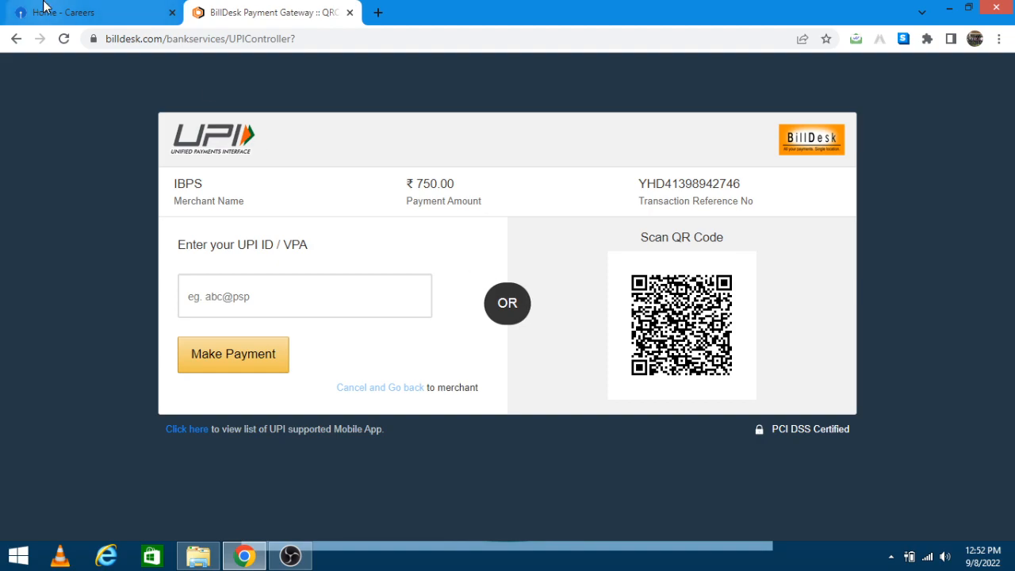
Step: From the SBI careers home page, open the Junior Associates APPLY ONLINE login page in a new tab
click(95, 11)
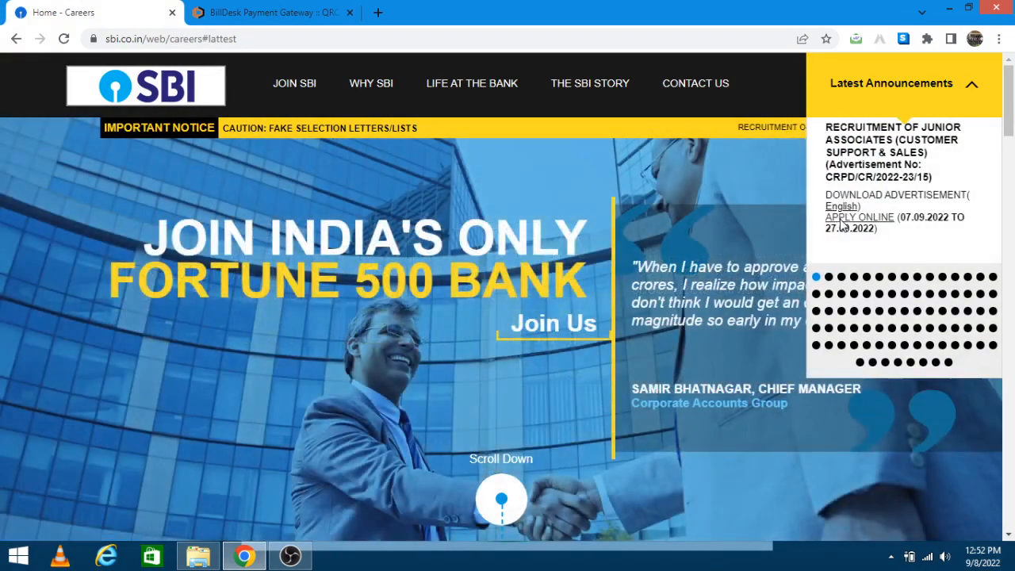
click(842, 226)
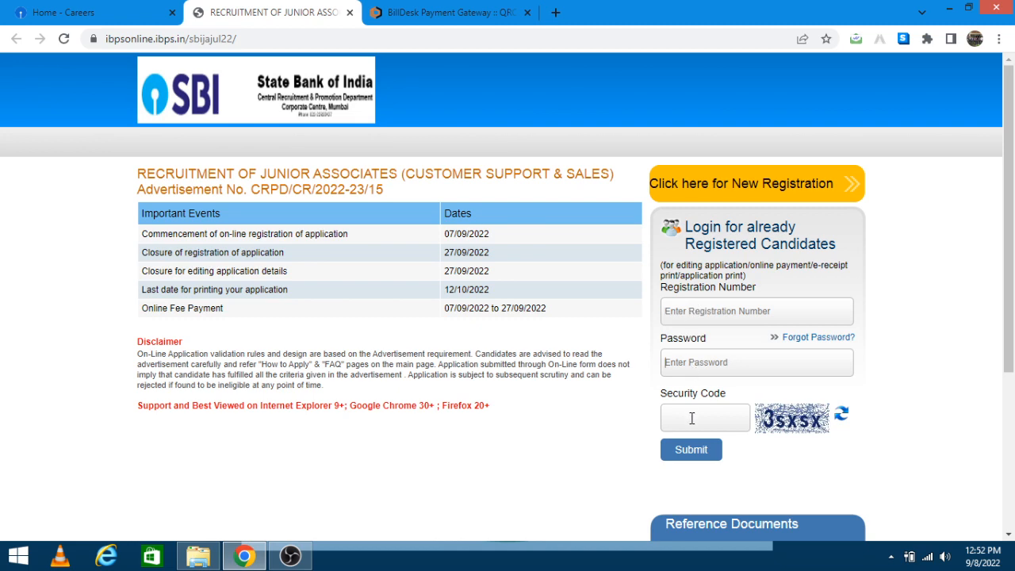
scroll(685, 444, down, 2)
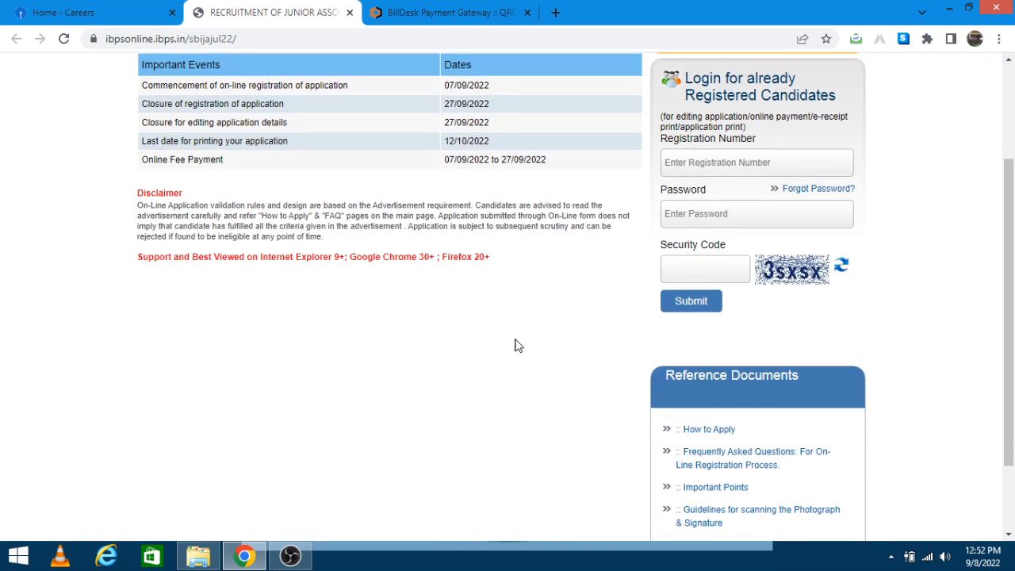
scroll(478, 344, up, 2)
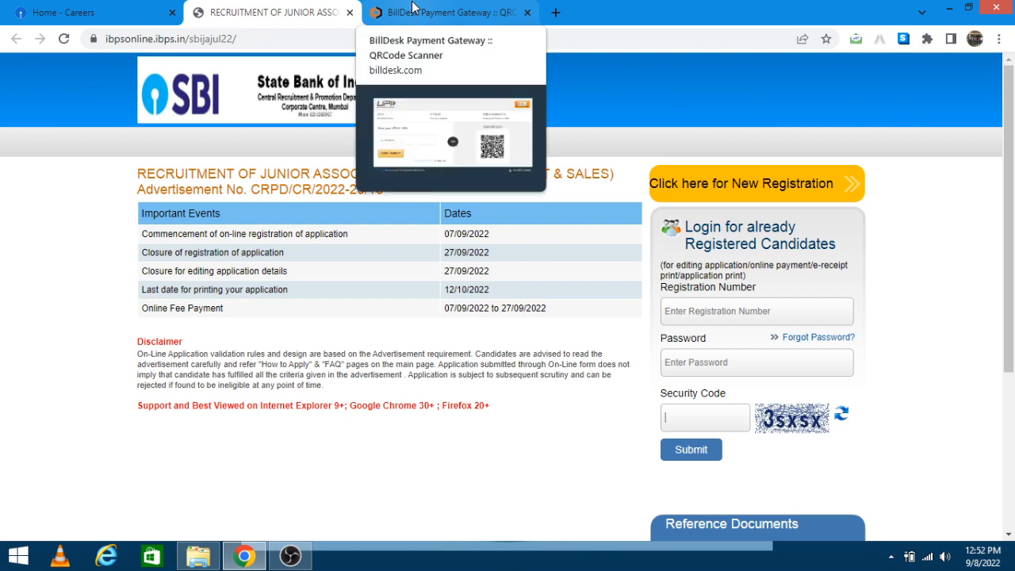
Step: Check the BillDesk UPI QR tab, then return to the SBI careers home page
click(412, 7)
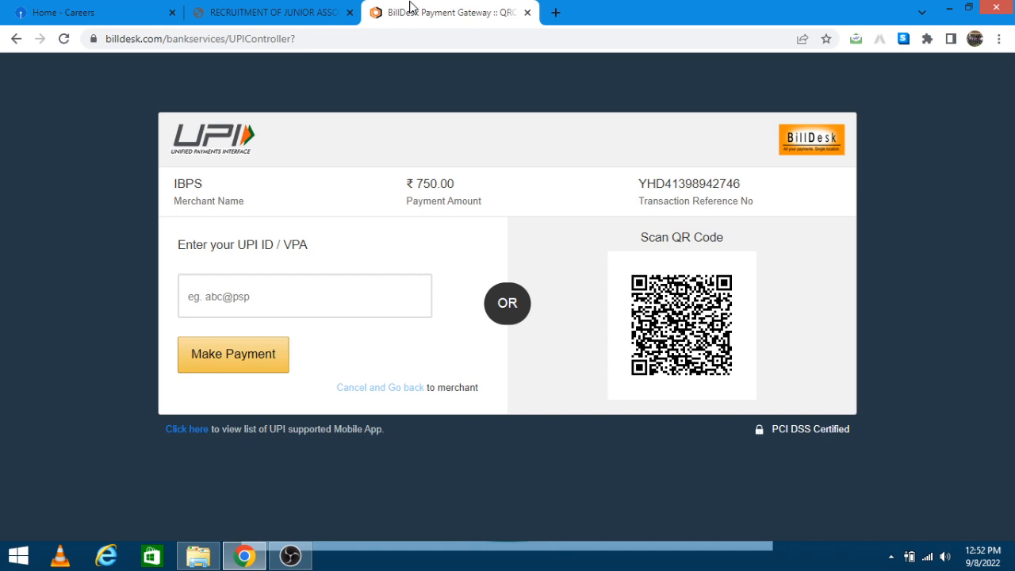
click(284, 9)
click(123, 8)
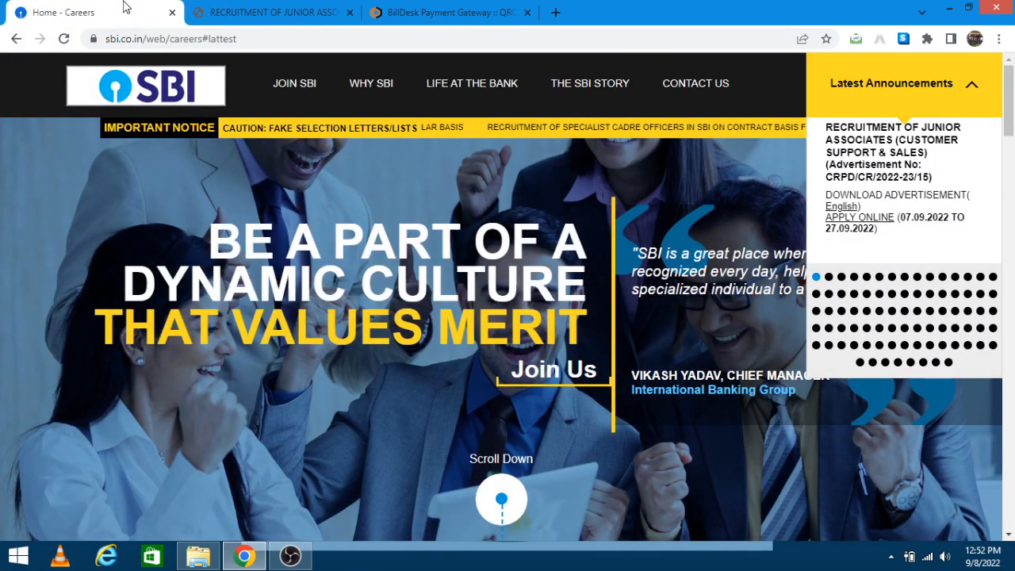